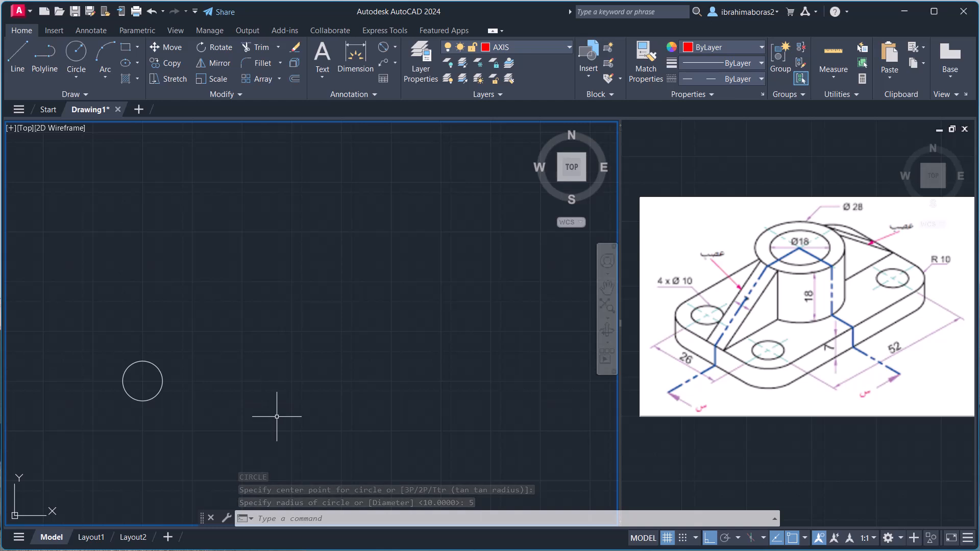
- Draw a horizontal centre line across the circle from its right quadrant to its left quadrant
{"action": "key", "text": "Return"}
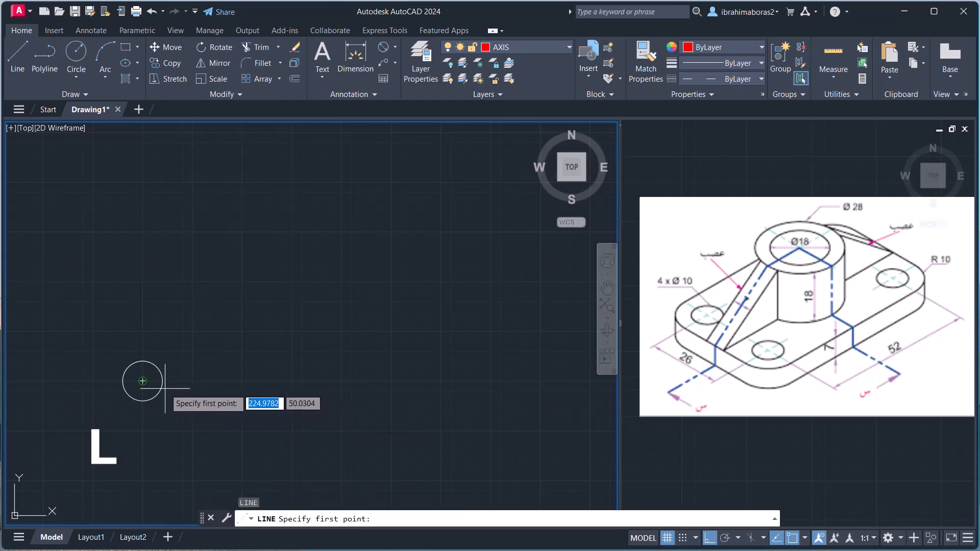
{"action": "right_click", "coordinate": [183, 390], "text": "shift"}
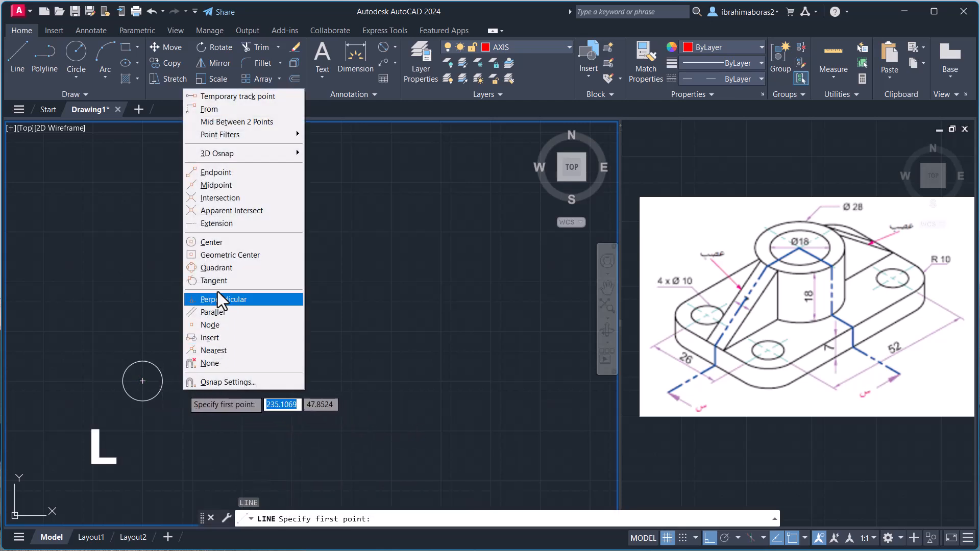
{"action": "left_click", "coordinate": [218, 268]}
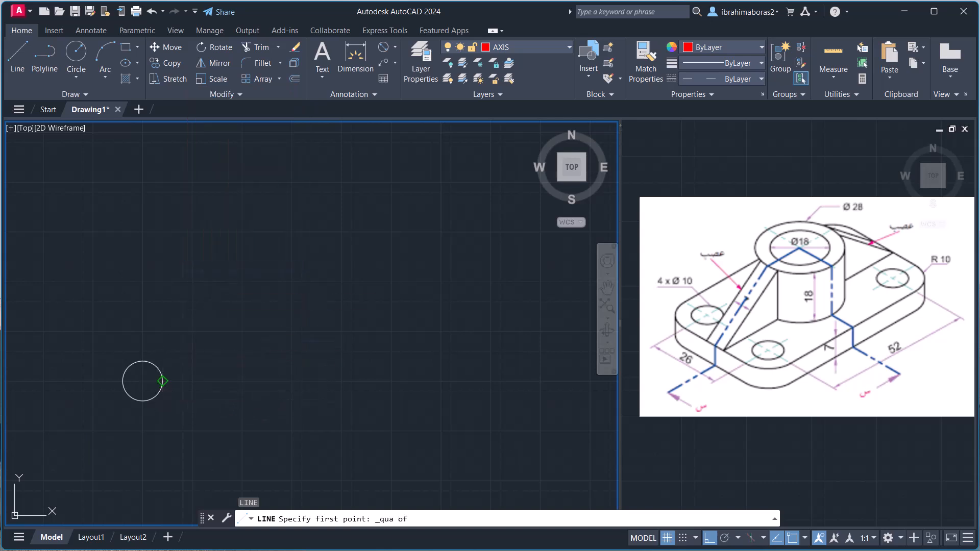
{"action": "left_click", "coordinate": [163, 380]}
{"action": "right_click", "coordinate": [143, 381], "text": "shift"}
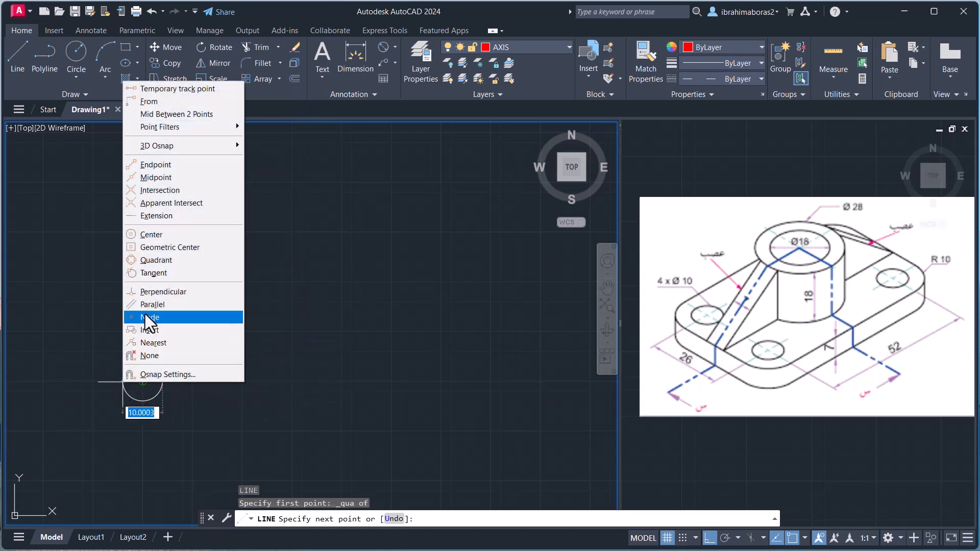
{"action": "left_click", "coordinate": [149, 260]}
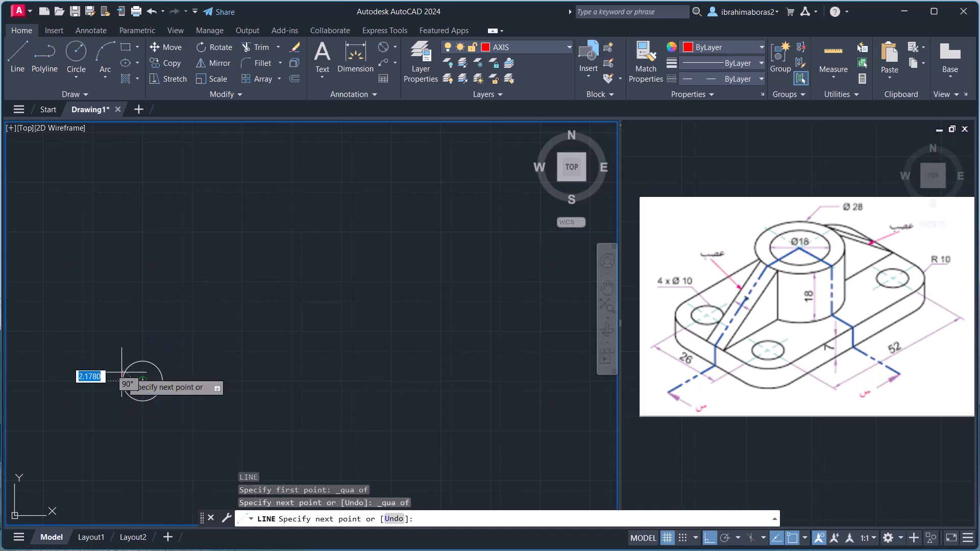
{"action": "right_click", "coordinate": [180, 307]}
{"action": "left_click", "coordinate": [189, 313]}
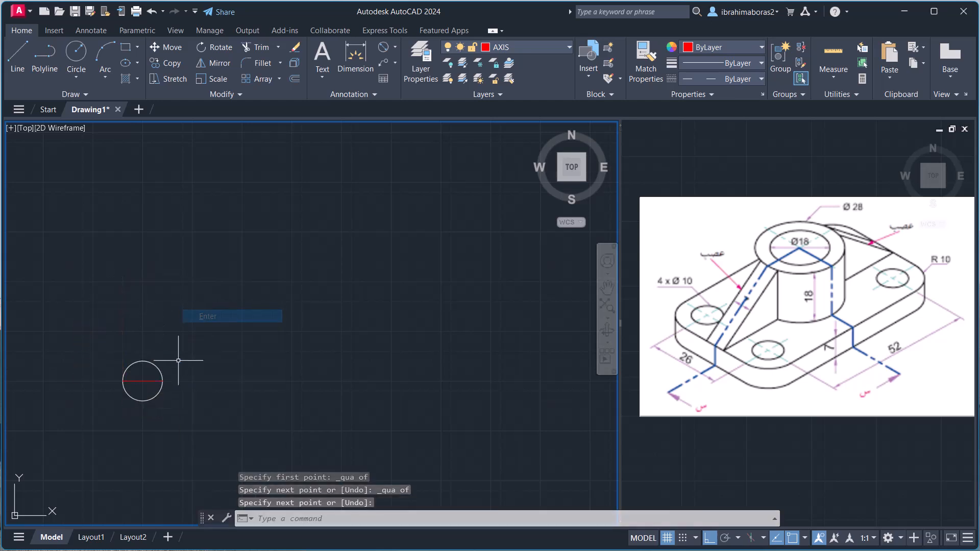
- Draw a vertical centre line through the circle between its bottom and top quadrants
{"action": "key", "text": "Return"}
{"action": "right_click", "coordinate": [164, 415], "text": "shift"}
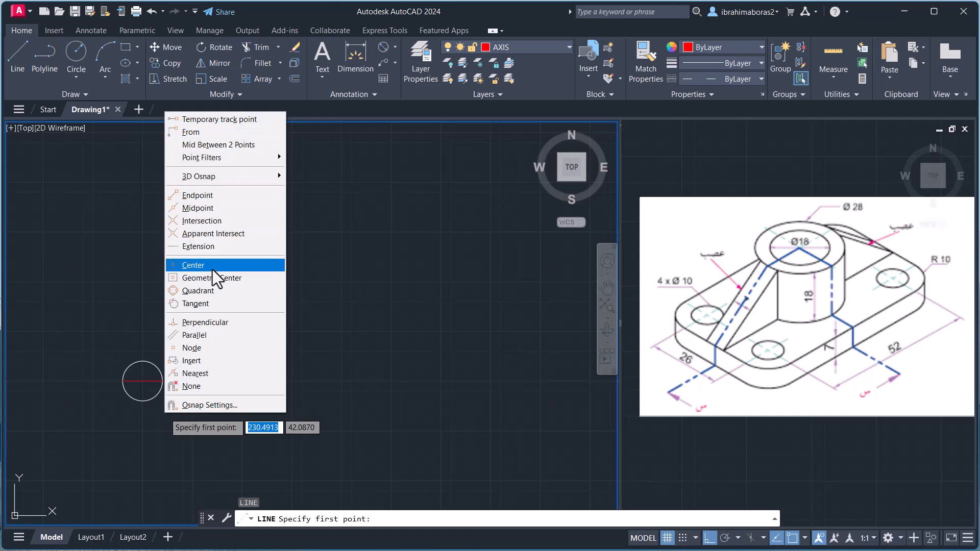
{"action": "left_click", "coordinate": [210, 290]}
{"action": "left_click", "coordinate": [143, 398]}
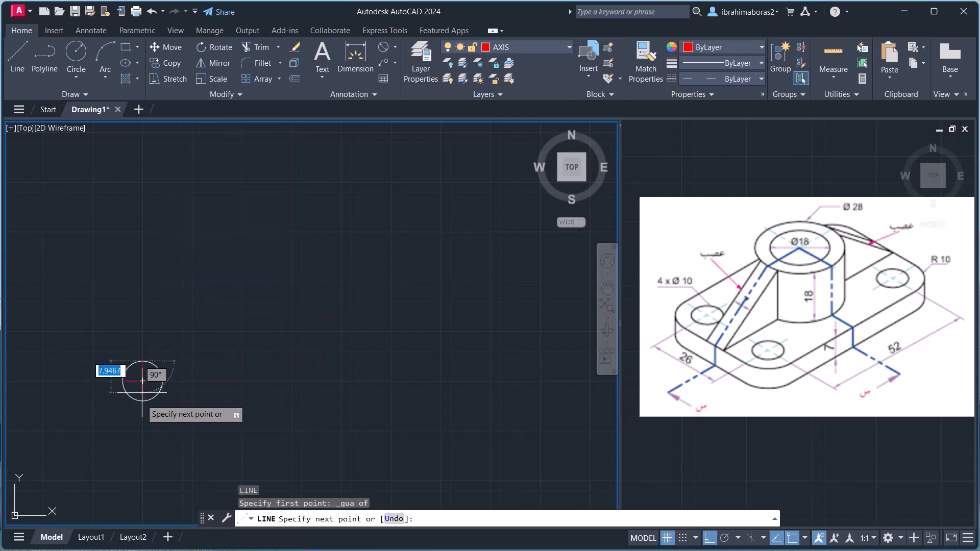
{"action": "right_click", "coordinate": [143, 380], "text": "shift"}
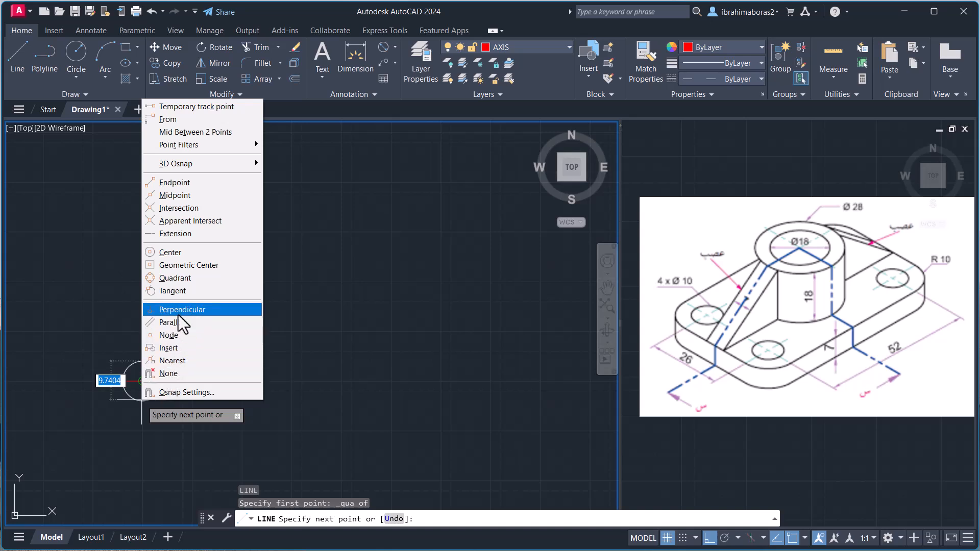
{"action": "left_click", "coordinate": [179, 279]}
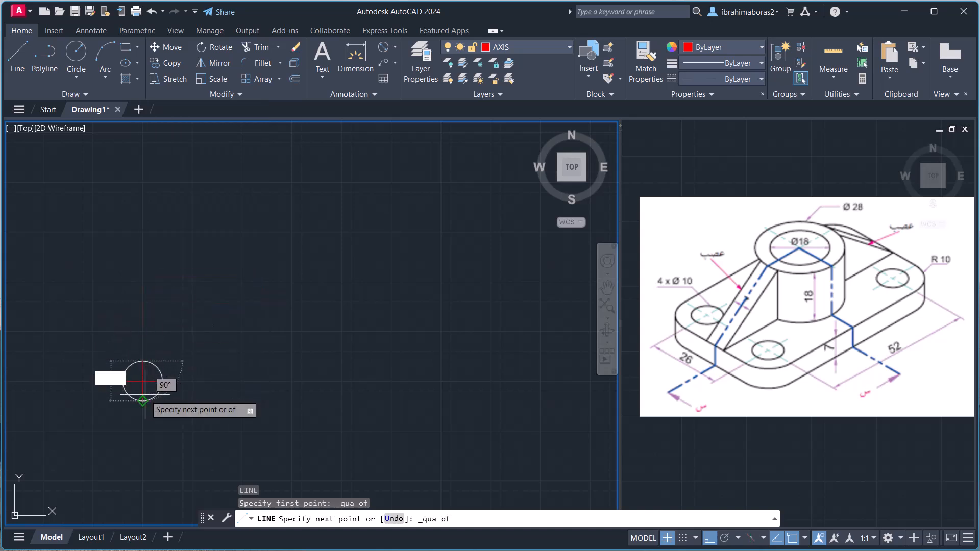
{"action": "left_click", "coordinate": [144, 360]}
{"action": "right_click", "coordinate": [255, 408]}
{"action": "left_click", "coordinate": [258, 412]}
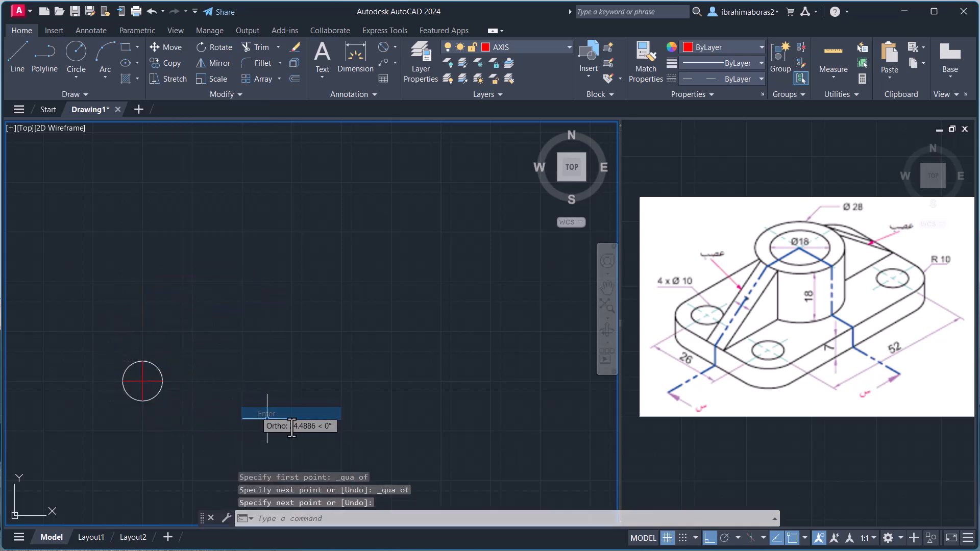
- Offset the circle's horizontal centre line upward by 26
{"action": "type", "text": "o"}
{"action": "key", "text": "Return"}
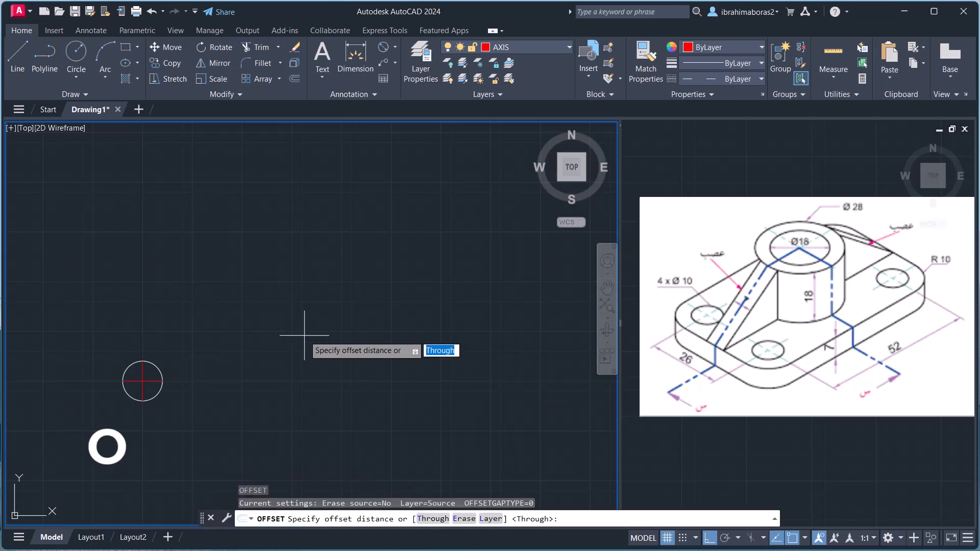
{"action": "type", "text": "26"}
{"action": "key", "text": "Return"}
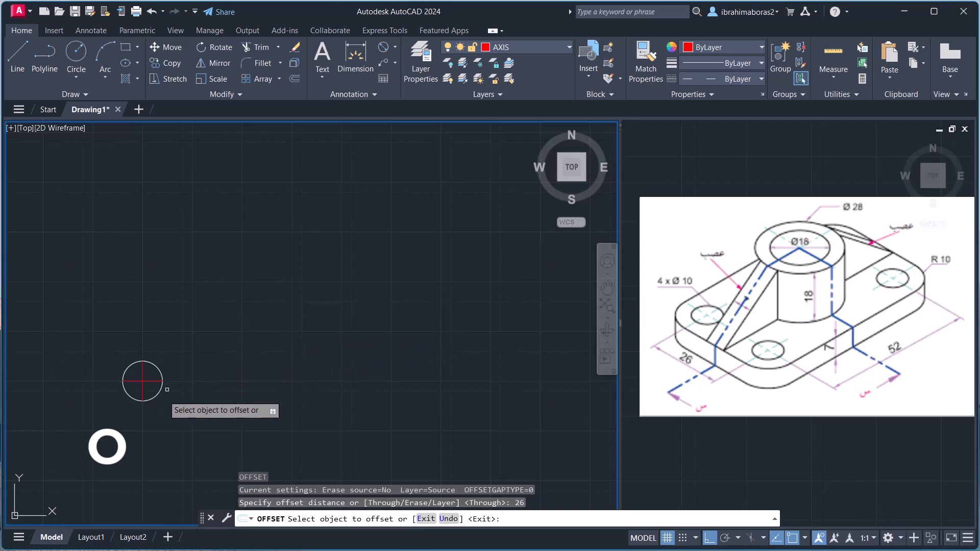
{"action": "left_click", "coordinate": [151, 382]}
{"action": "left_click", "coordinate": [159, 278]}
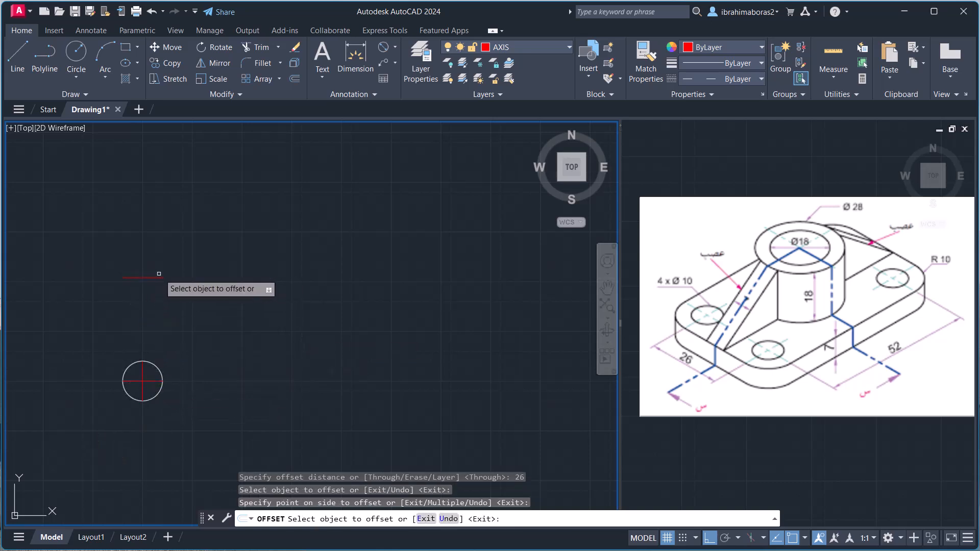
{"action": "right_click", "coordinate": [243, 299]}
{"action": "left_click", "coordinate": [259, 306]}
- Extend the circle's vertical centre line up to the offset horizontal line
{"action": "type", "text": "EX"}
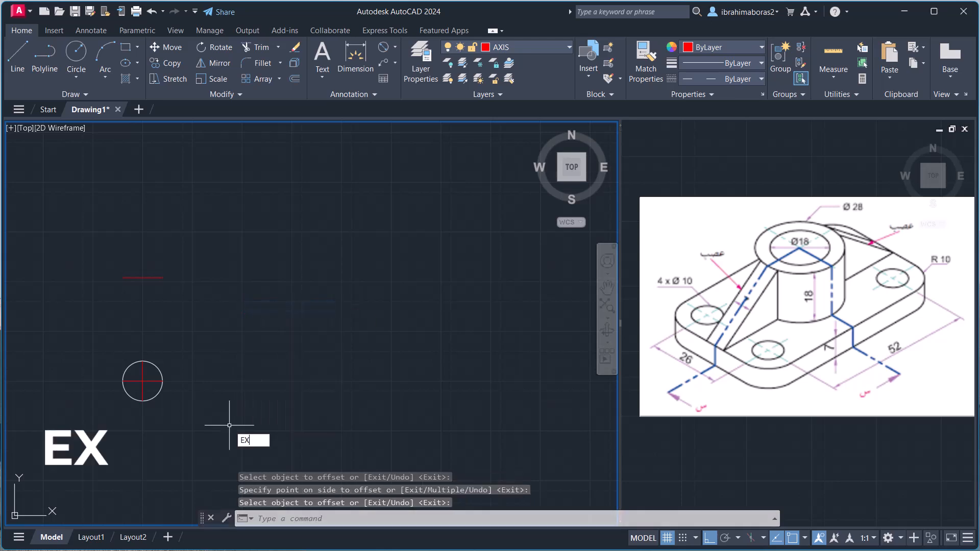
{"action": "key", "text": "Return"}
{"action": "left_click", "coordinate": [143, 368]}
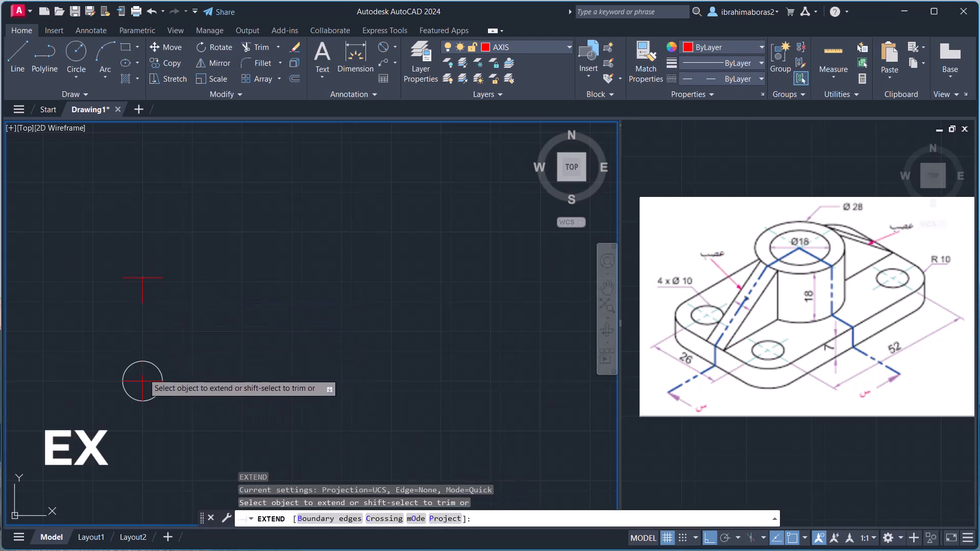
{"action": "right_click", "coordinate": [239, 287]}
{"action": "left_click", "coordinate": [265, 298]}
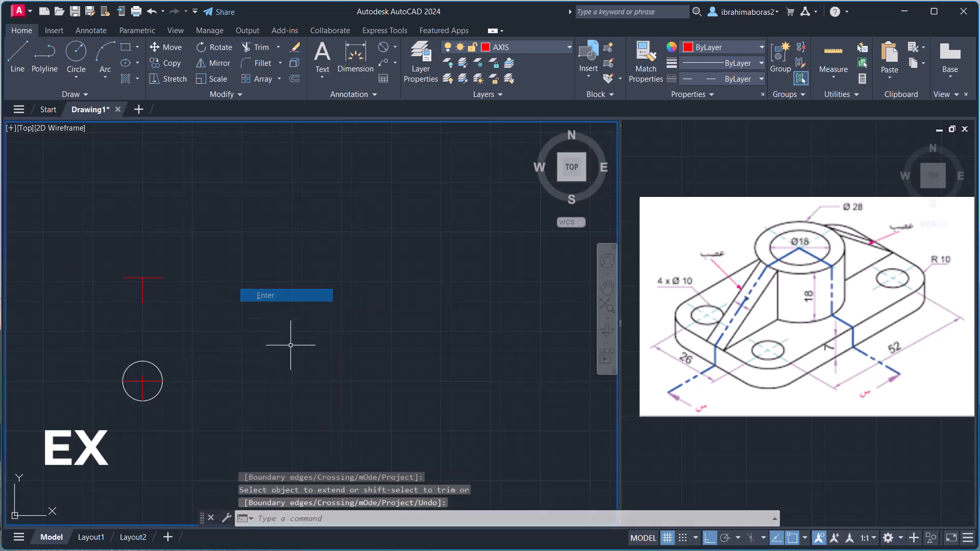
- Copy the circle from its centre to the intersection of the vertical centre line and the upper horizontal line
{"action": "type", "text": "ct o"}
{"action": "key", "text": "Return"}
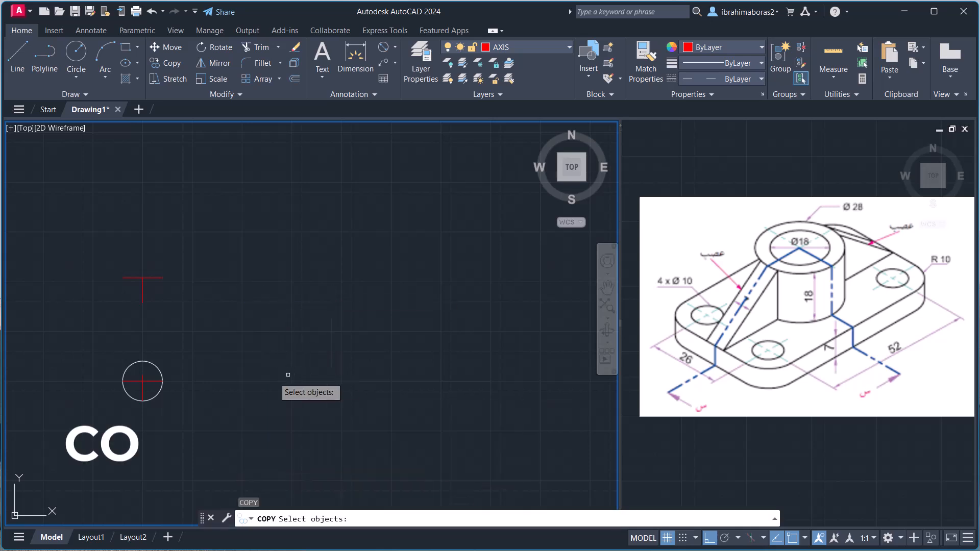
{"action": "left_click", "coordinate": [157, 391]}
{"action": "key", "text": "Return"}
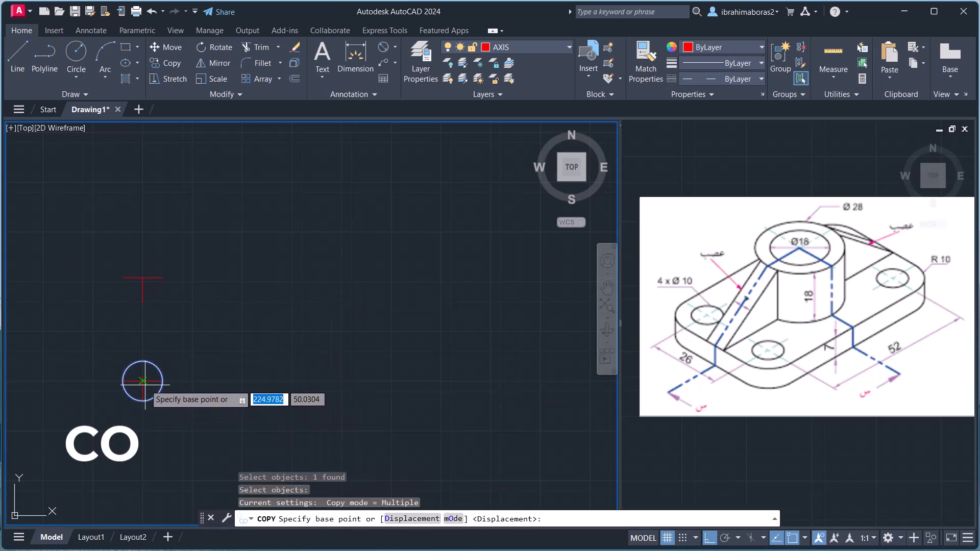
{"action": "left_click", "coordinate": [142, 381]}
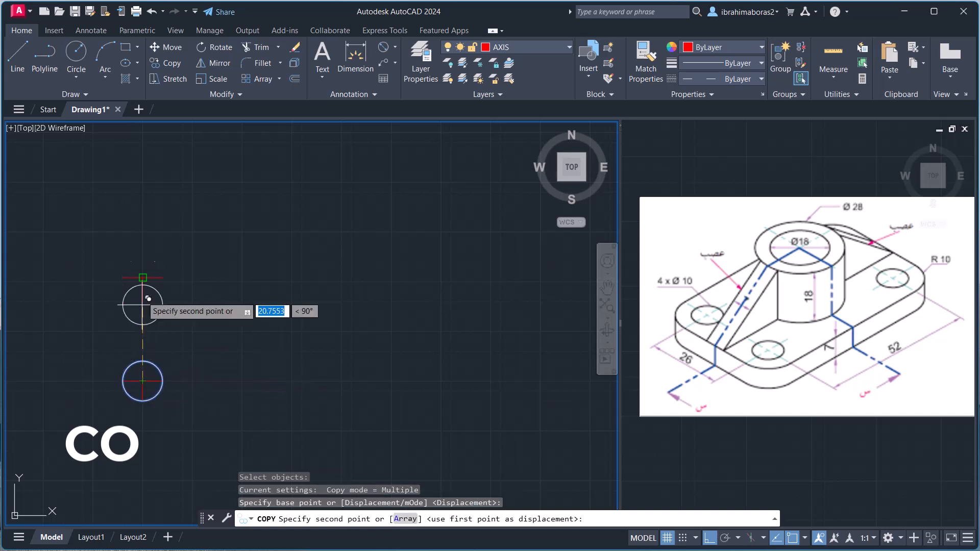
{"action": "left_click", "coordinate": [142, 278]}
{"action": "right_click", "coordinate": [292, 300]}
{"action": "left_click", "coordinate": [330, 305]}
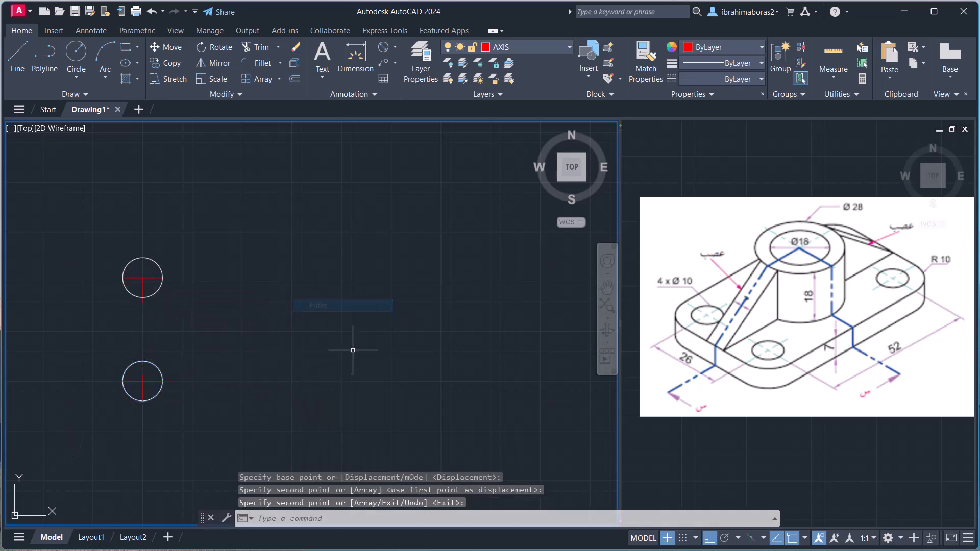
- Offset the vertical centre line to the right by 52
{"action": "type", "text": "o"}
{"action": "key", "text": "Return"}
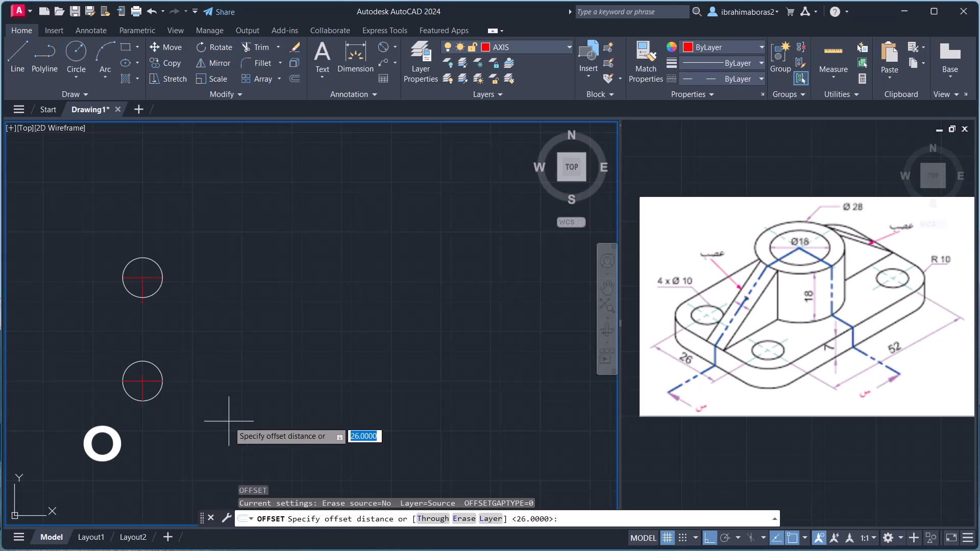
{"action": "type", "text": "52"}
{"action": "key", "text": "Return"}
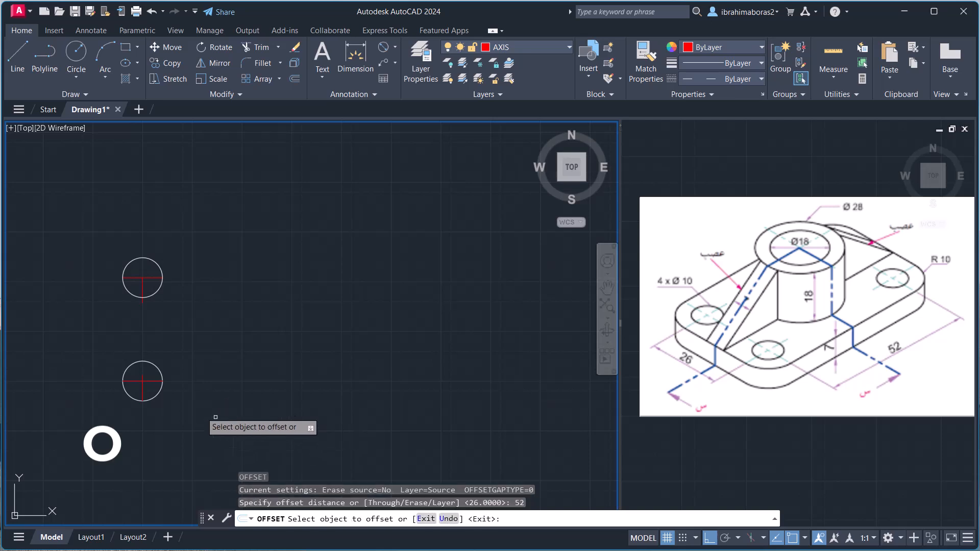
{"action": "left_click", "coordinate": [142, 401]}
{"action": "left_click", "coordinate": [385, 395]}
{"action": "right_click", "coordinate": [400, 386]}
{"action": "left_click", "coordinate": [425, 392]}
- Extend the upper and lower horizontal centre lines to the right-hand vertical line
{"action": "type", "text": "ex"}
{"action": "key", "text": "Return"}
{"action": "left_click", "coordinate": [155, 278]}
{"action": "left_click", "coordinate": [157, 380]}
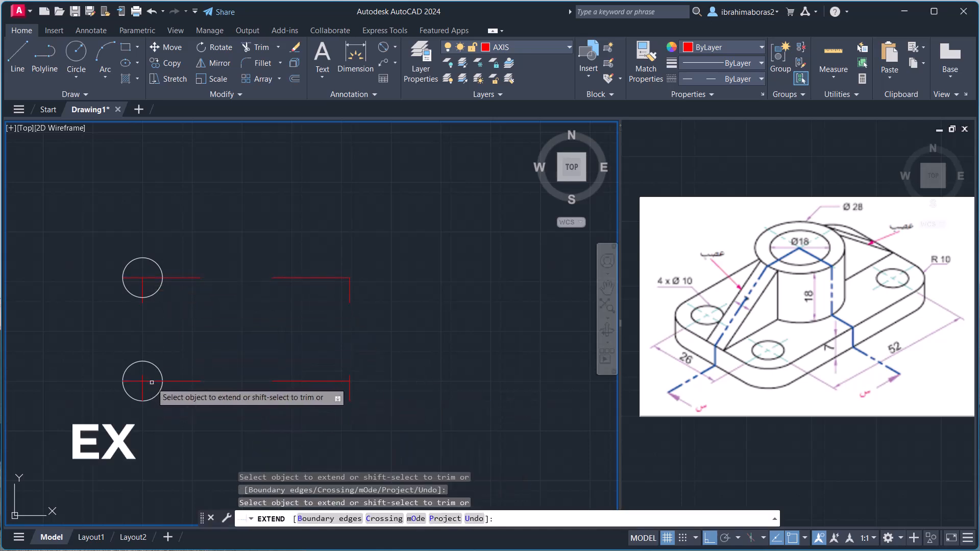
{"action": "right_click", "coordinate": [415, 365]}
{"action": "left_click", "coordinate": [439, 371]}
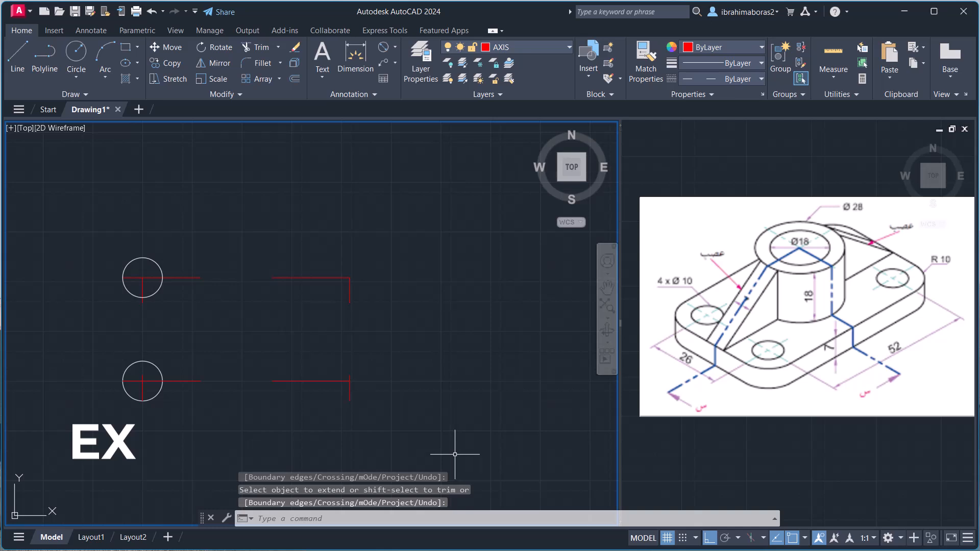
- Copy both circles from the upper circle's centre to the upper end of the right-hand vertical centre line
{"action": "type", "text": "co"}
{"action": "key", "text": "Return"}
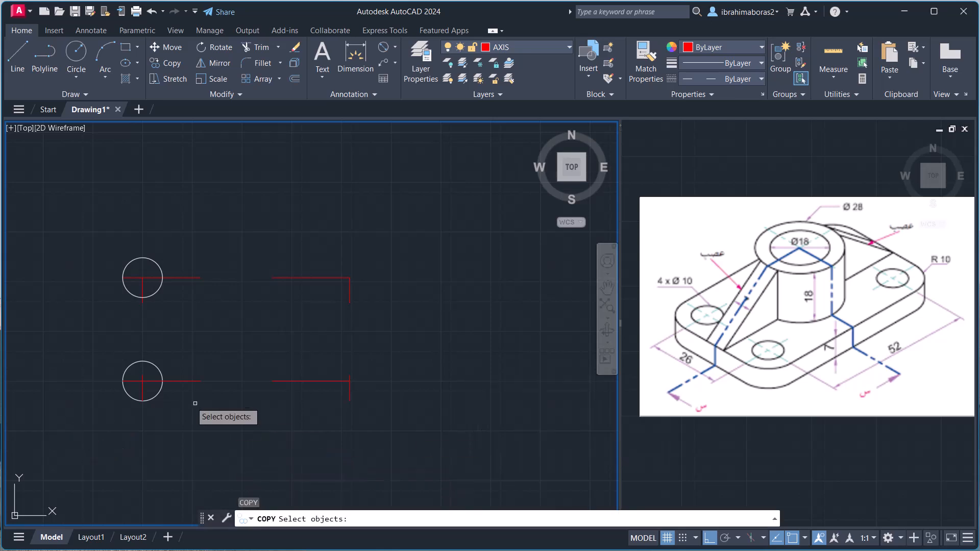
{"action": "left_click", "coordinate": [160, 392]}
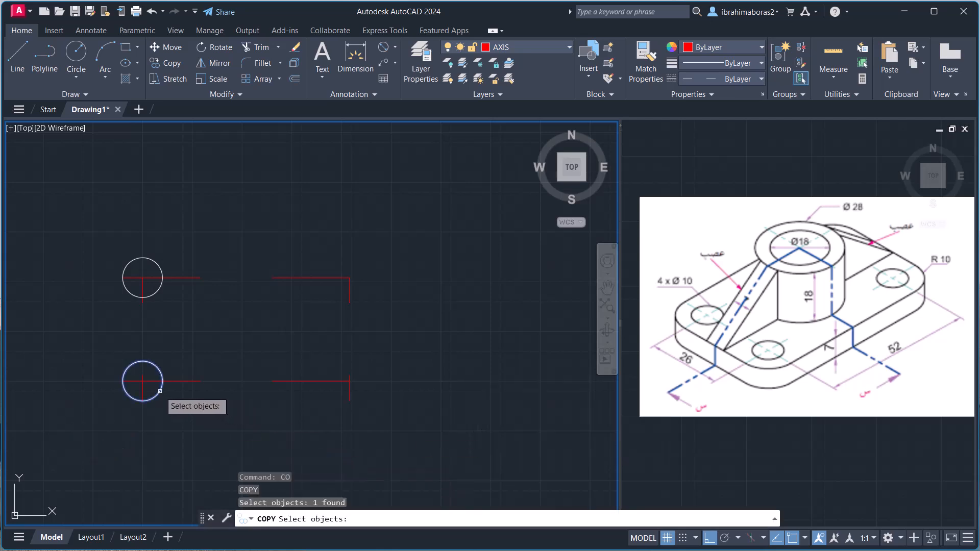
{"action": "left_click", "coordinate": [159, 285]}
{"action": "key", "text": "Return"}
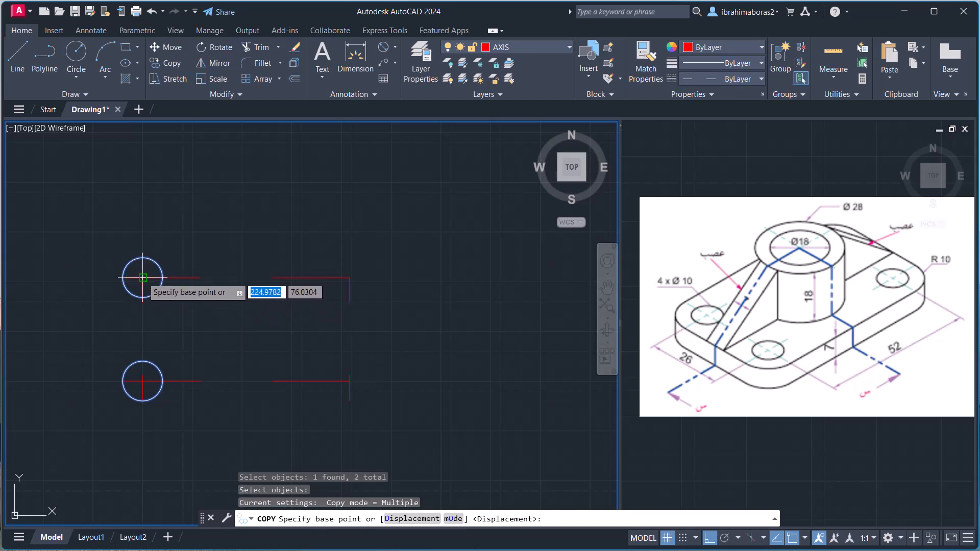
{"action": "left_click", "coordinate": [142, 278]}
{"action": "left_click", "coordinate": [349, 277]}
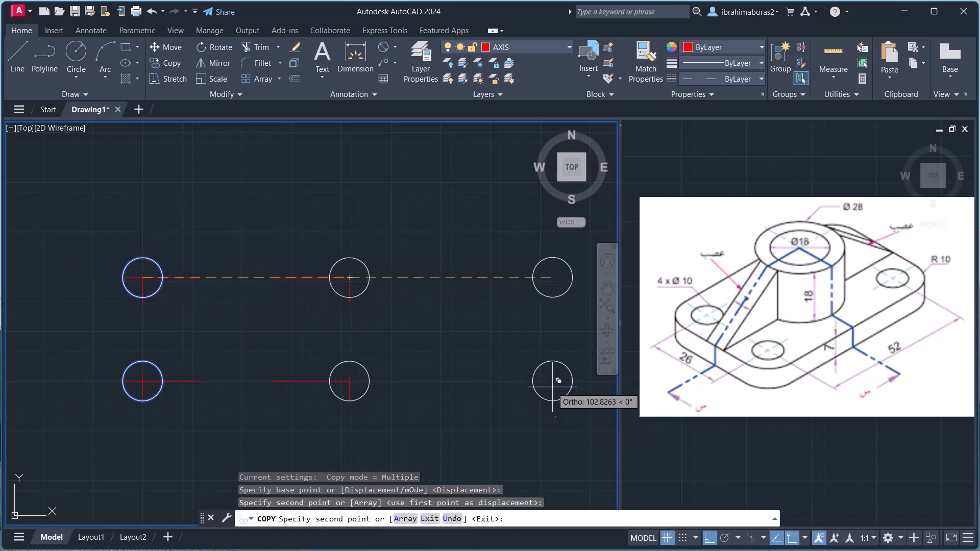
{"action": "right_click", "coordinate": [437, 343]}
{"action": "left_click", "coordinate": [477, 354]}
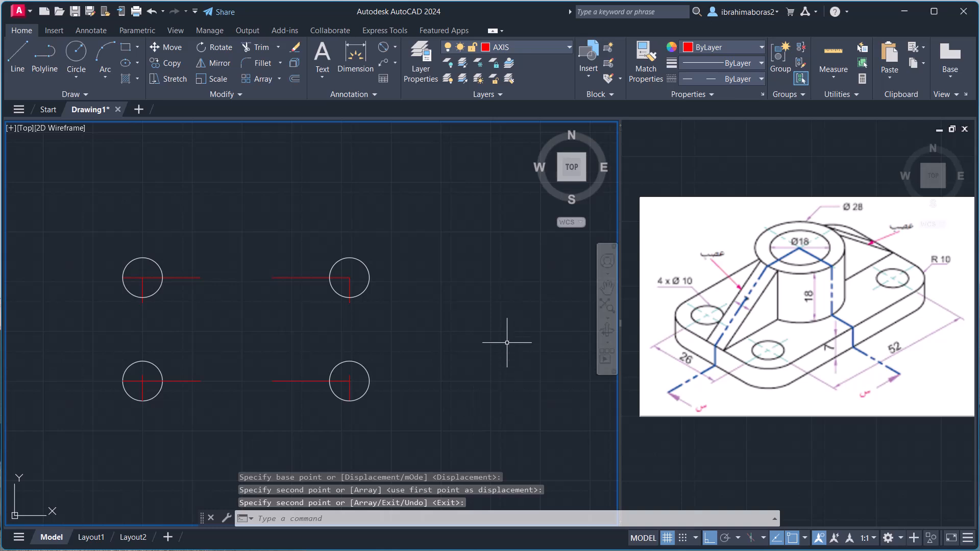
- Draw a vertical polyline from the right quadrant of the upper right-hand circle to the right quadrant of the lower right-hand circle
{"action": "type", "text": "pl"}
{"action": "key", "text": "Return"}
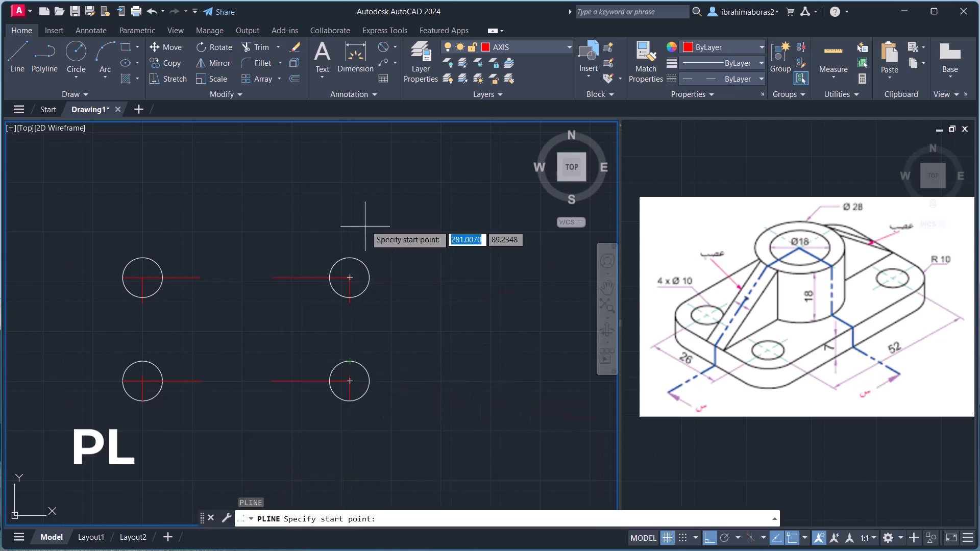
{"action": "right_click", "coordinate": [379, 285], "text": "shift"}
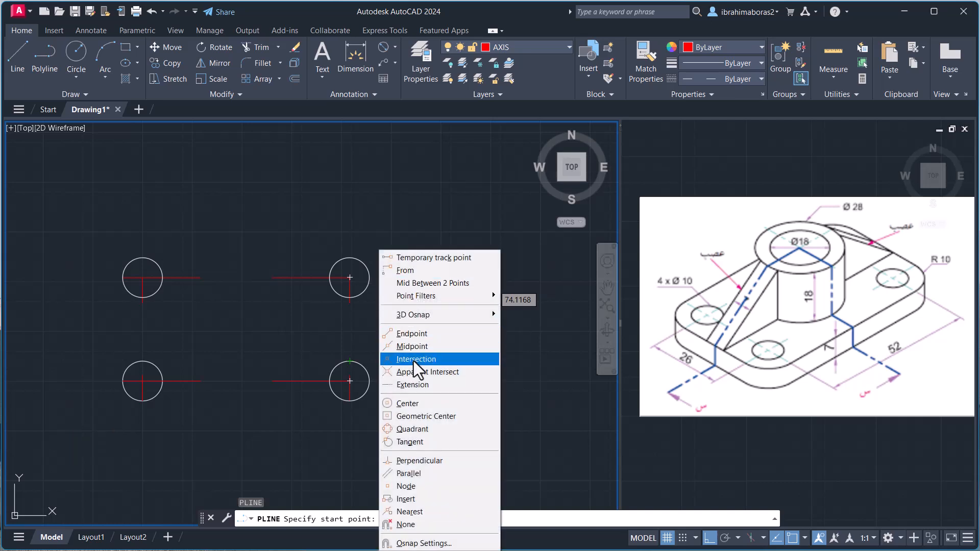
{"action": "left_click", "coordinate": [414, 428]}
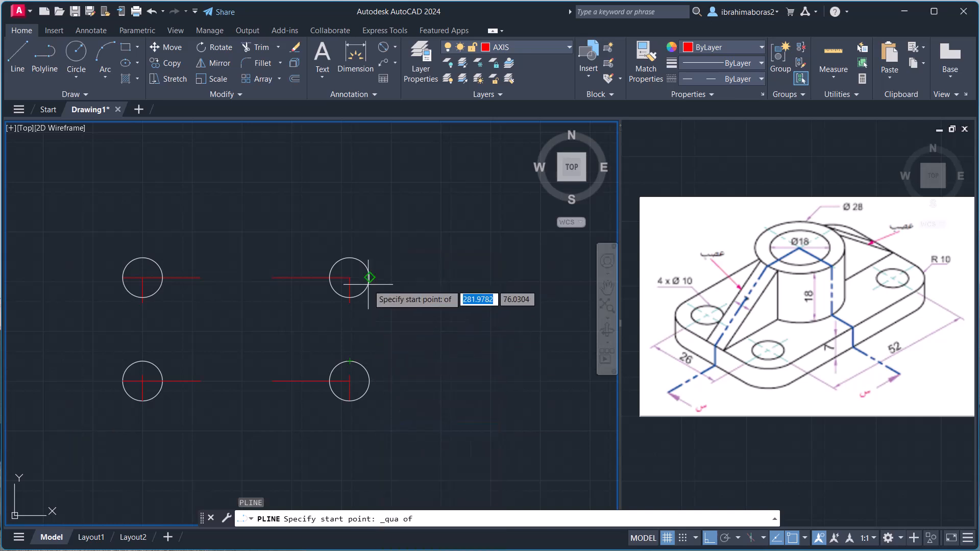
{"action": "left_click", "coordinate": [369, 277]}
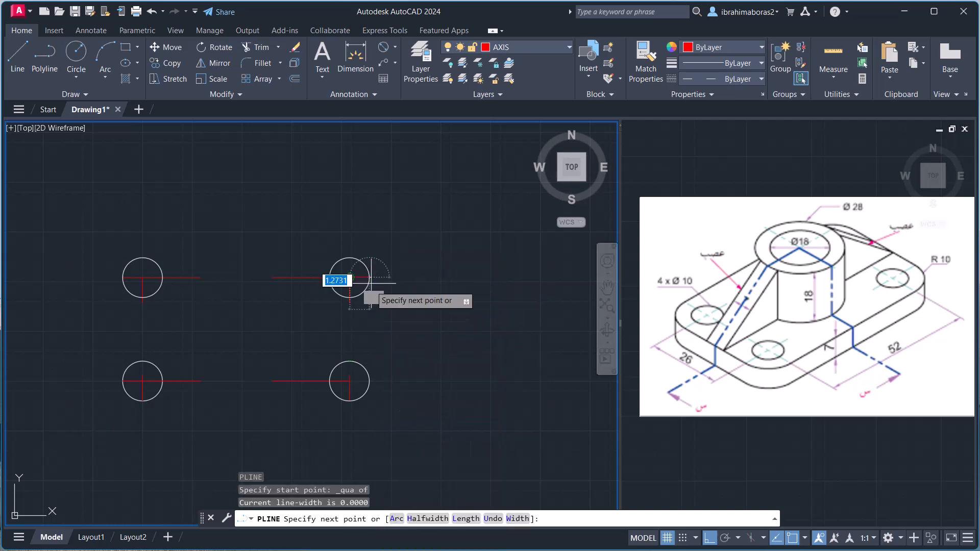
{"action": "right_click", "coordinate": [376, 384], "text": "shift"}
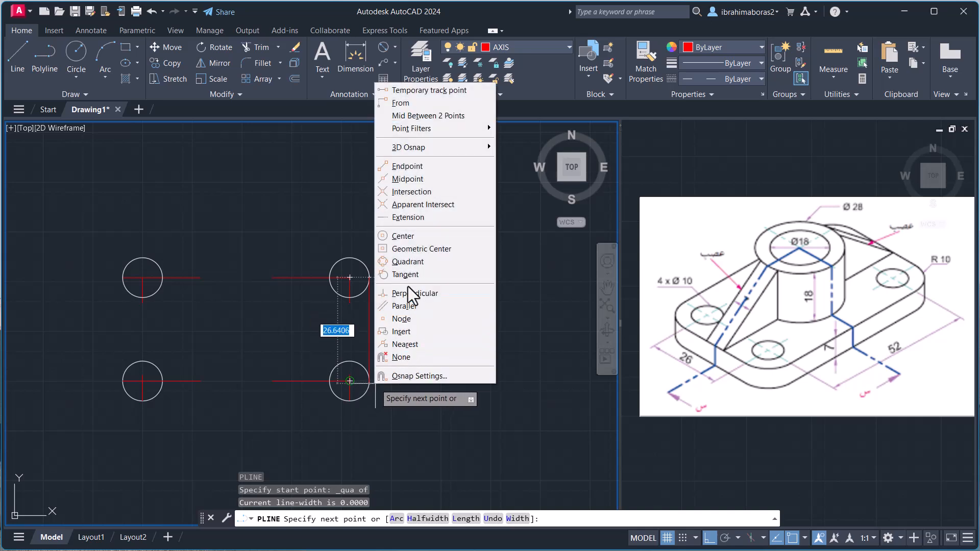
{"action": "left_click", "coordinate": [407, 262]}
{"action": "left_click", "coordinate": [369, 380]}
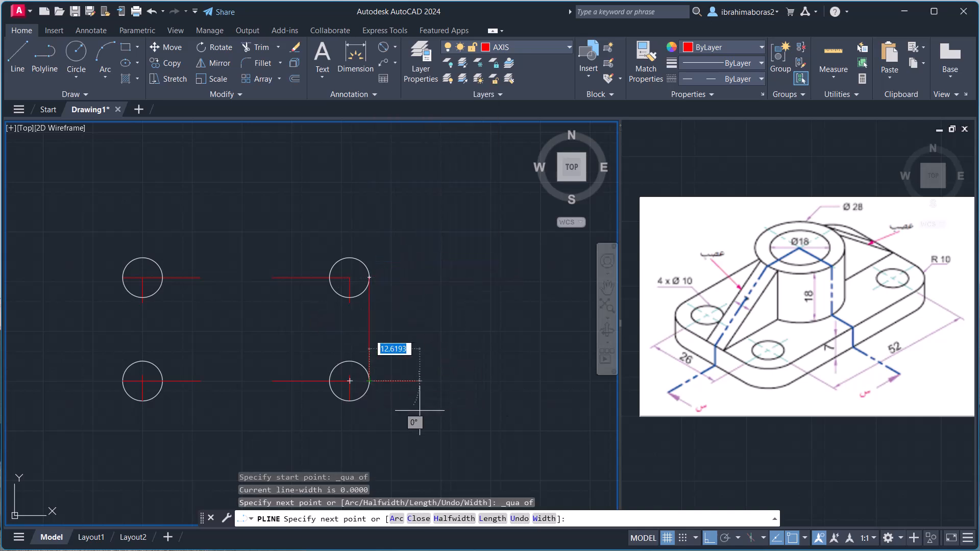
{"action": "right_click", "coordinate": [437, 381]}
{"action": "left_click", "coordinate": [464, 190]}
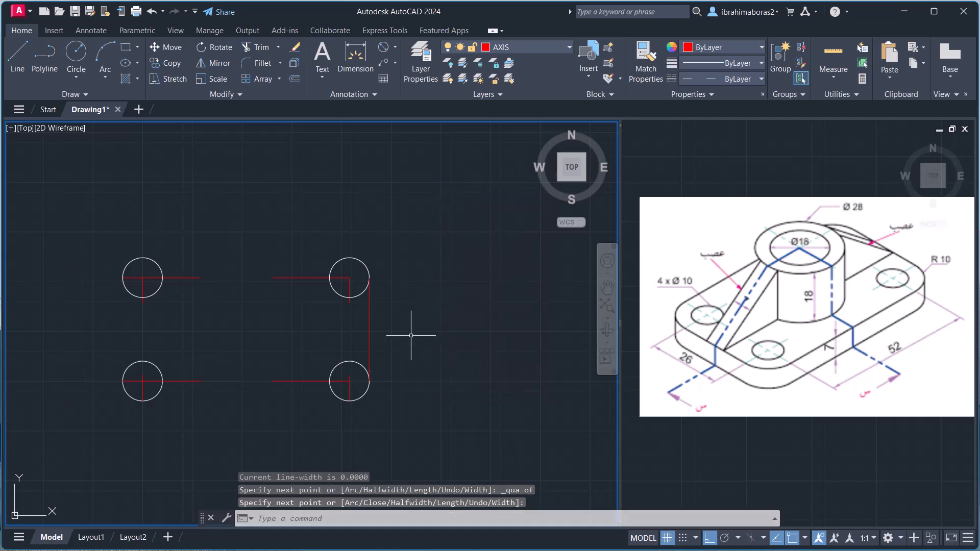
- Draw a horizontal line joining the top quadrants of the two upper circles
{"action": "type", "text": "L"}
{"action": "key", "text": "Return"}
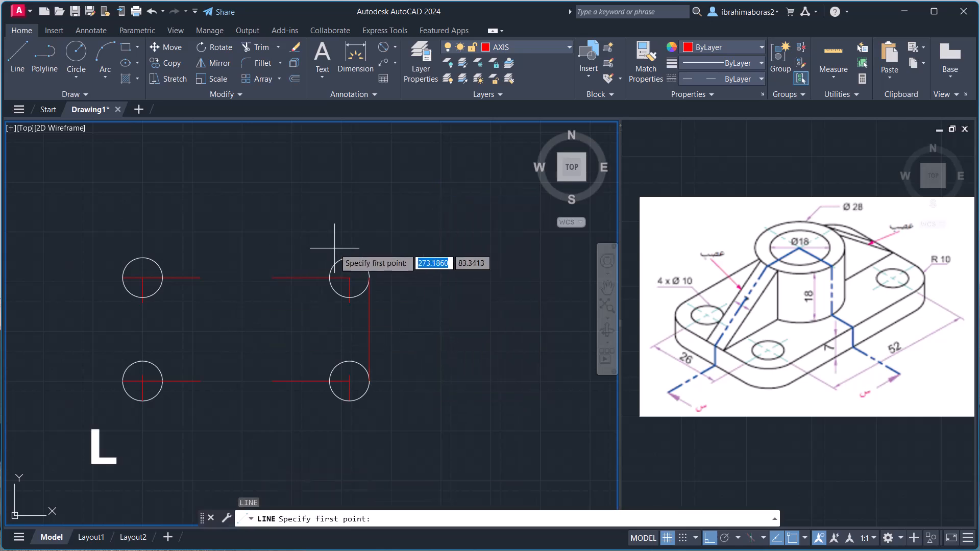
{"action": "right_click", "coordinate": [270, 278], "text": "shift"}
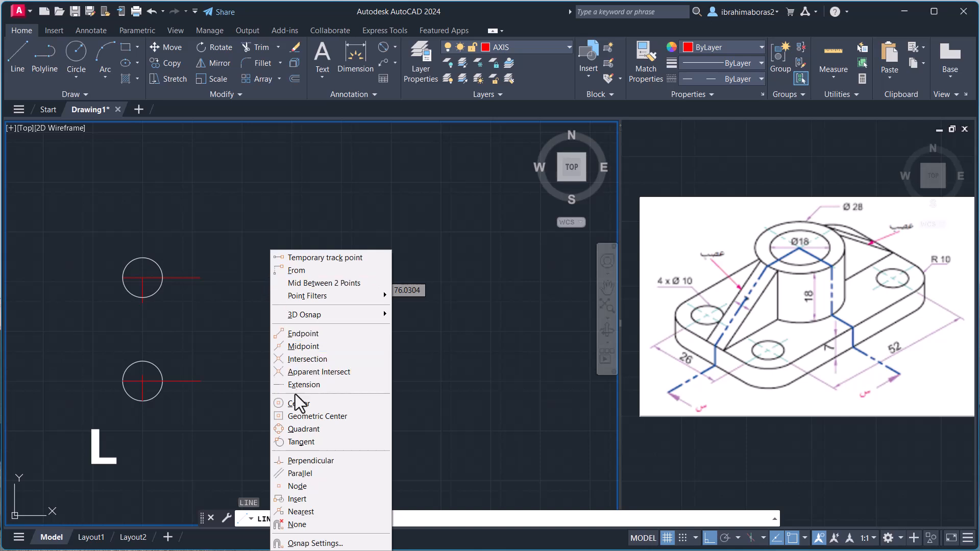
{"action": "left_click", "coordinate": [303, 429]}
{"action": "left_click", "coordinate": [349, 258]}
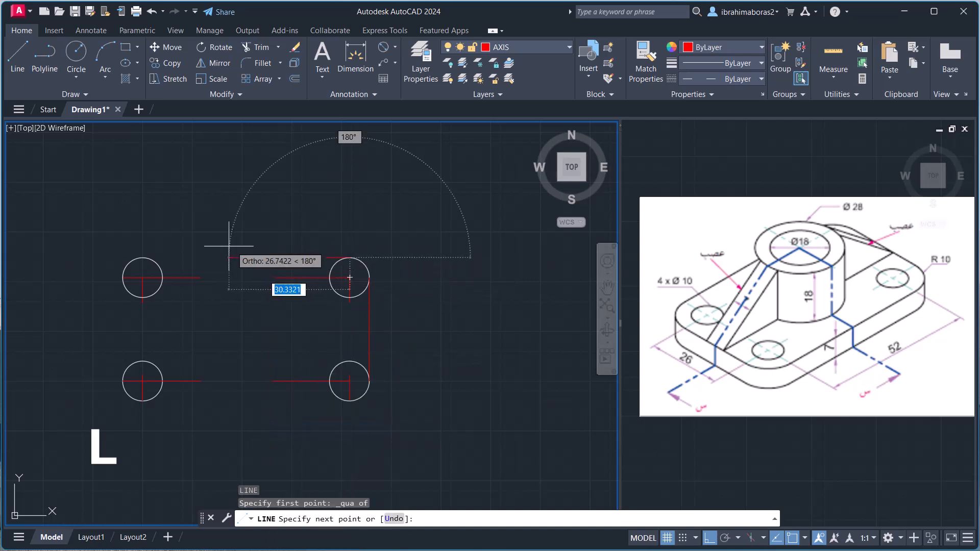
{"action": "right_click", "coordinate": [218, 248], "text": "shift"}
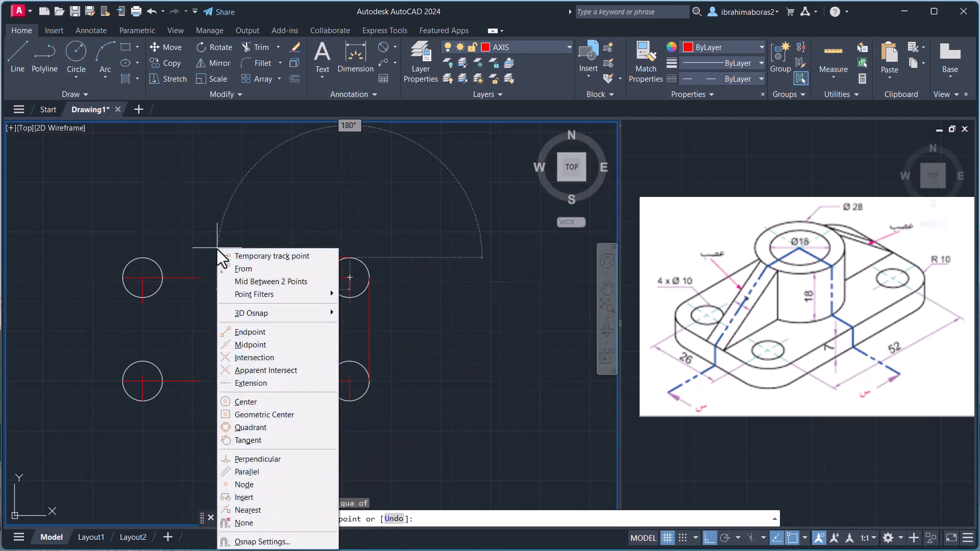
{"action": "left_click", "coordinate": [255, 427]}
{"action": "left_click", "coordinate": [142, 257]}
{"action": "right_click", "coordinate": [197, 189]}
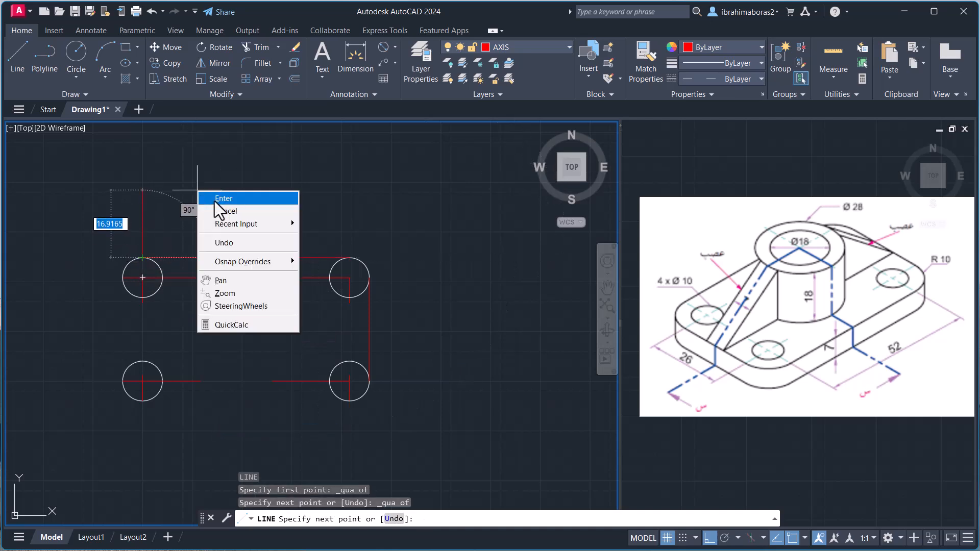
{"action": "left_click", "coordinate": [222, 198]}
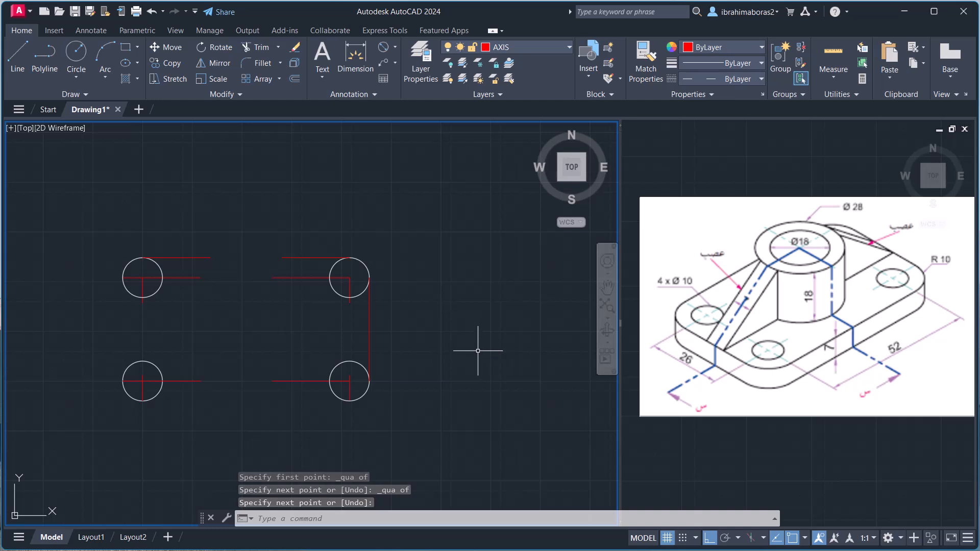
- Copy the horizontal line above the upper circles down to the bottom quadrants of the lower circles
{"action": "type", "text": "CO"}
{"action": "key", "text": "Return"}
{"action": "left_click", "coordinate": [280, 255]}
{"action": "right_click", "coordinate": [352, 240]}
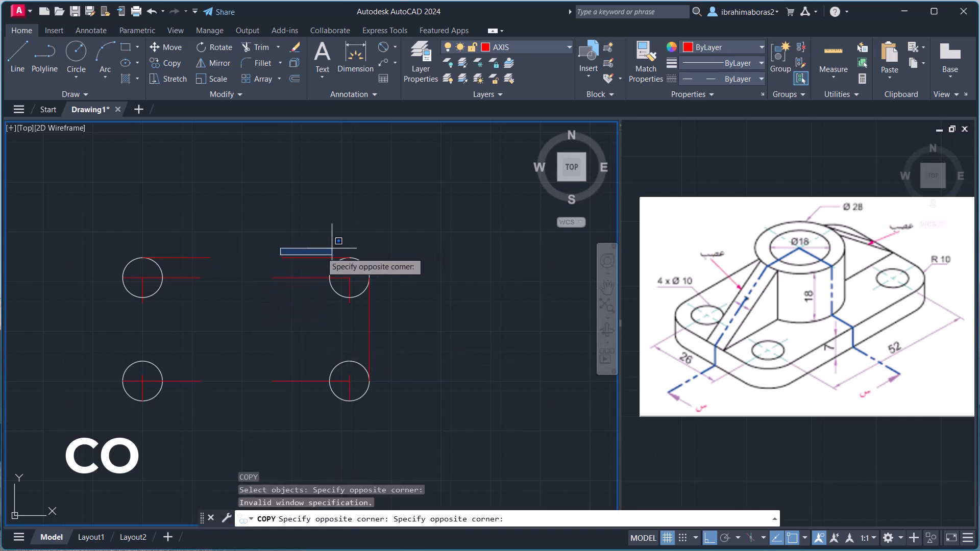
{"action": "left_click", "coordinate": [275, 262]}
{"action": "right_click", "coordinate": [370, 237]}
{"action": "left_click", "coordinate": [347, 252]}
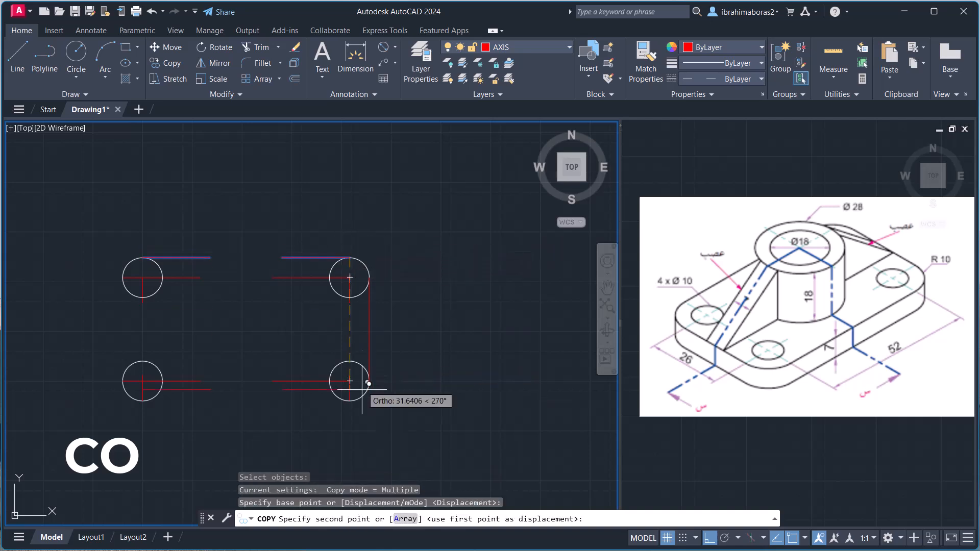
{"action": "key", "text": "Escape"}
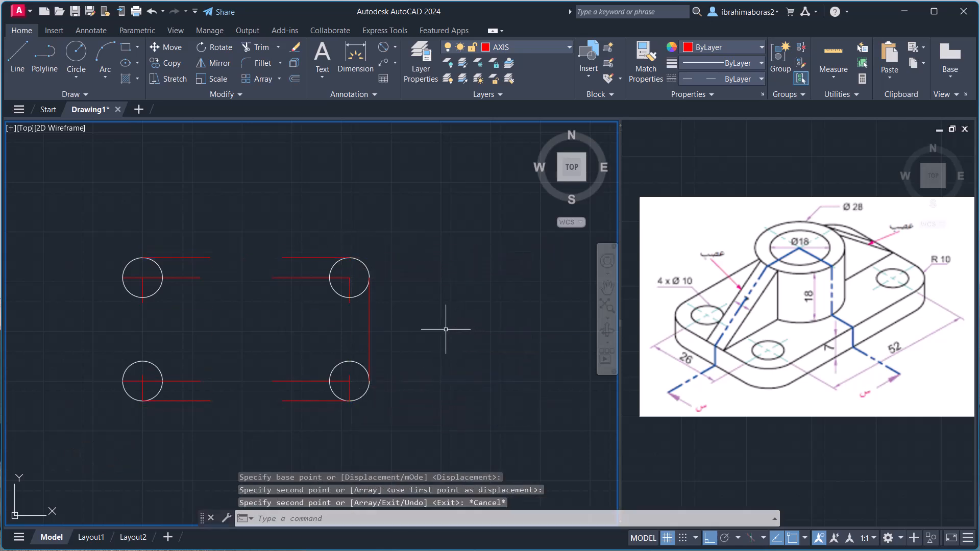
- Copy the right-hand vertical tangent line across to the left quadrants of the two left-hand circles
{"action": "type", "text": "co"}
{"action": "key", "text": "Return"}
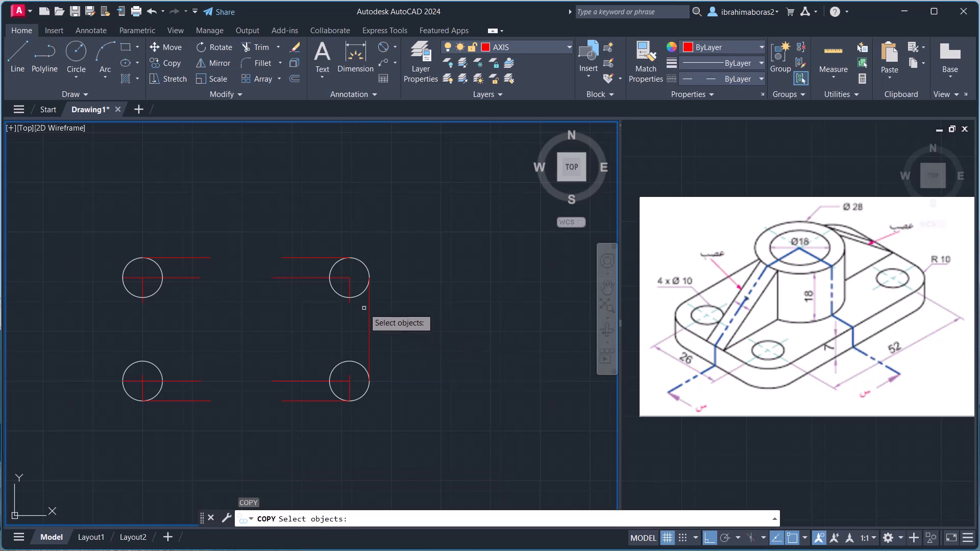
{"action": "left_click", "coordinate": [370, 305]}
{"action": "key", "text": "Return"}
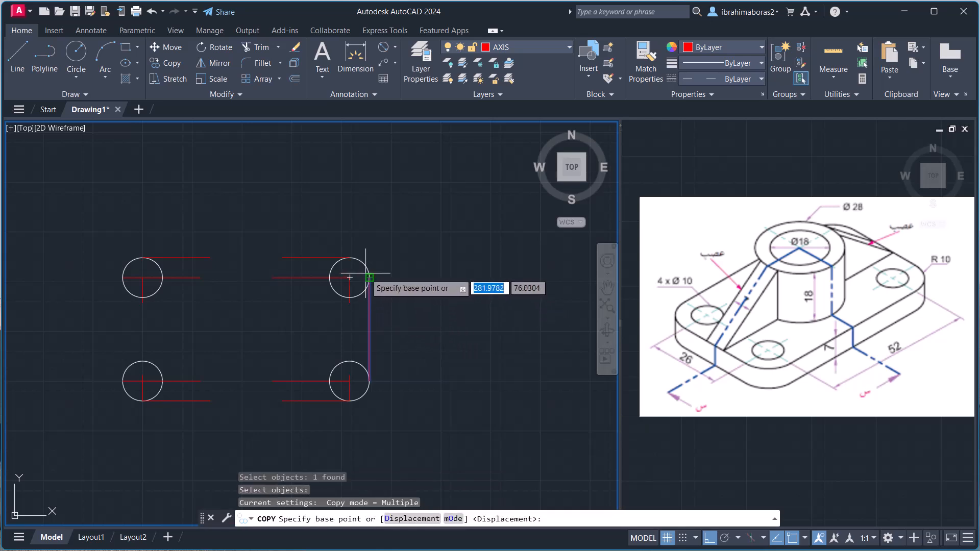
{"action": "left_click", "coordinate": [349, 277]}
{"action": "left_click", "coordinate": [124, 277]}
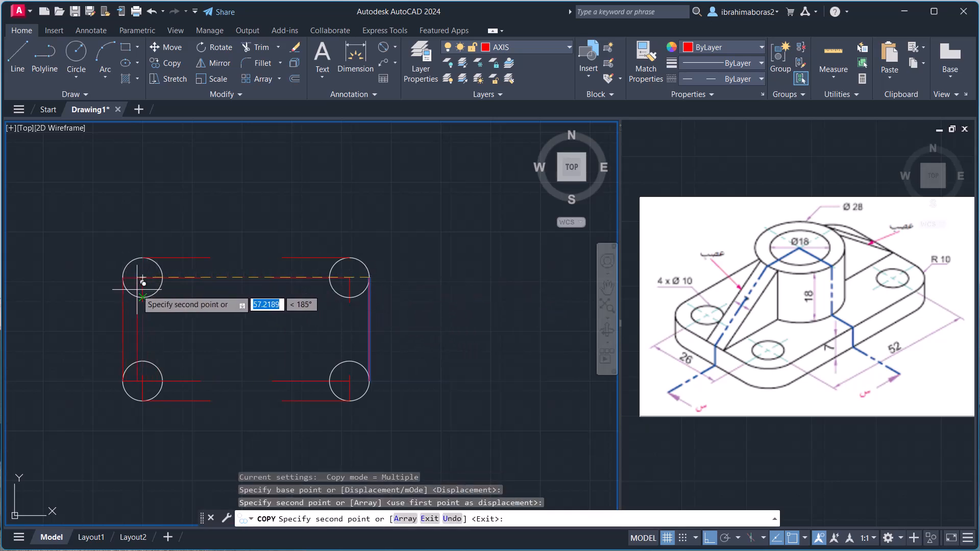
{"action": "key", "text": "Escape"}
{"action": "key", "text": "Escape"}
- Offset the four tangent lines around the circles outward by 7
{"action": "type", "text": "o"}
{"action": "key", "text": "Return"}
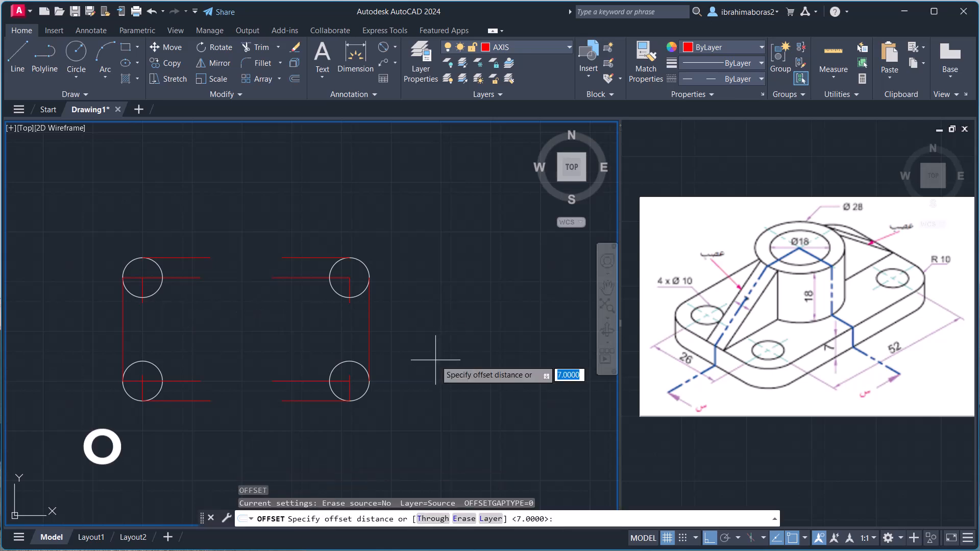
{"action": "right_click", "coordinate": [435, 360]}
{"action": "left_click", "coordinate": [449, 366]}
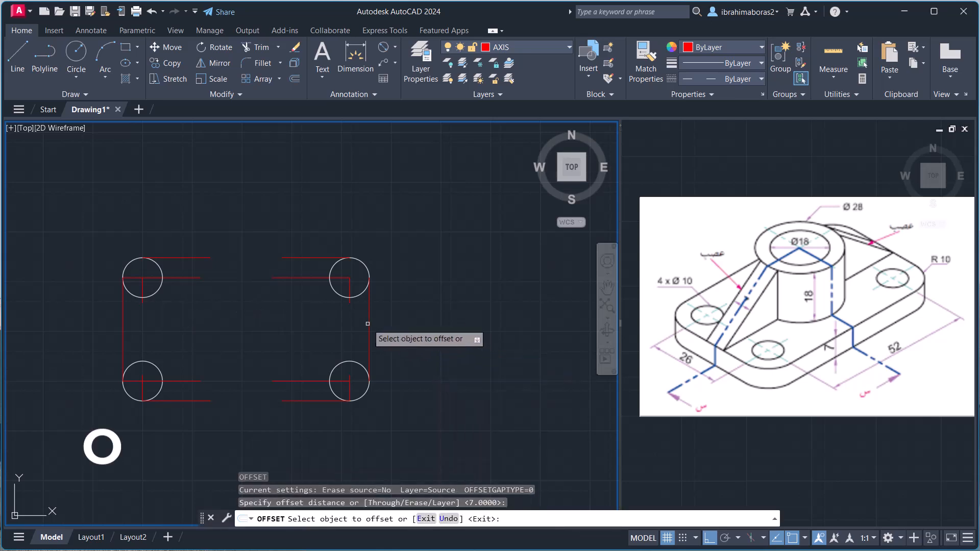
{"action": "left_click", "coordinate": [368, 323]}
{"action": "left_click", "coordinate": [385, 322]}
{"action": "left_click", "coordinate": [294, 257]}
{"action": "left_click", "coordinate": [302, 220]}
{"action": "left_click", "coordinate": [123, 317]}
{"action": "left_click", "coordinate": [105, 321]}
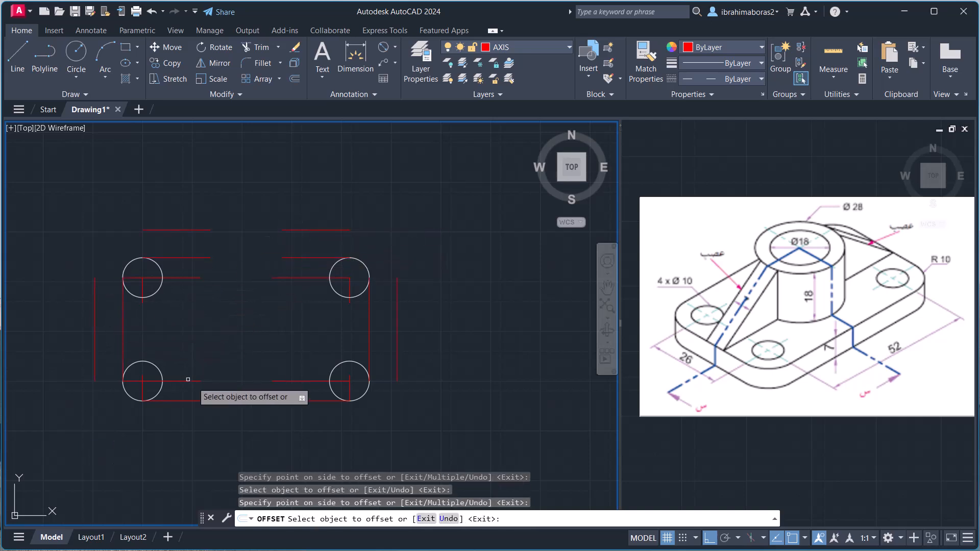
{"action": "left_click", "coordinate": [192, 400]}
{"action": "left_click", "coordinate": [201, 433]}
{"action": "right_click", "coordinate": [446, 345]}
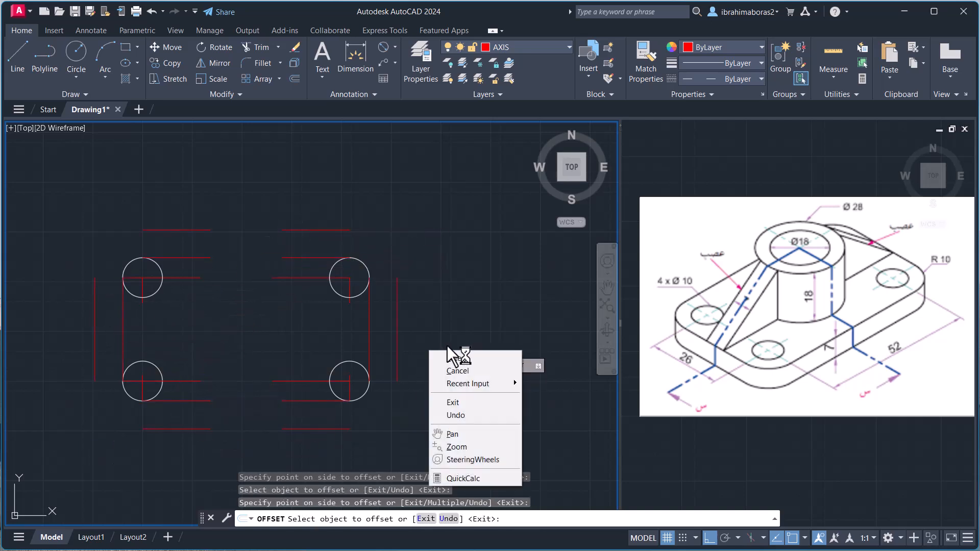
{"action": "left_click", "coordinate": [449, 359]}
- Erase the four inner tangent lines touching the circles, keeping the outer offset lines and the centre lines
{"action": "left_click", "coordinate": [290, 400]}
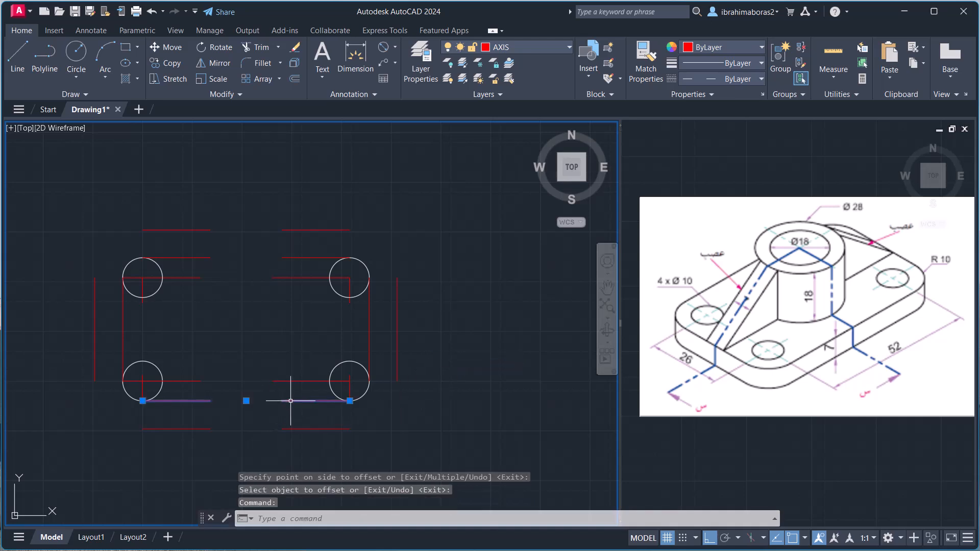
{"action": "key", "text": "Return"}
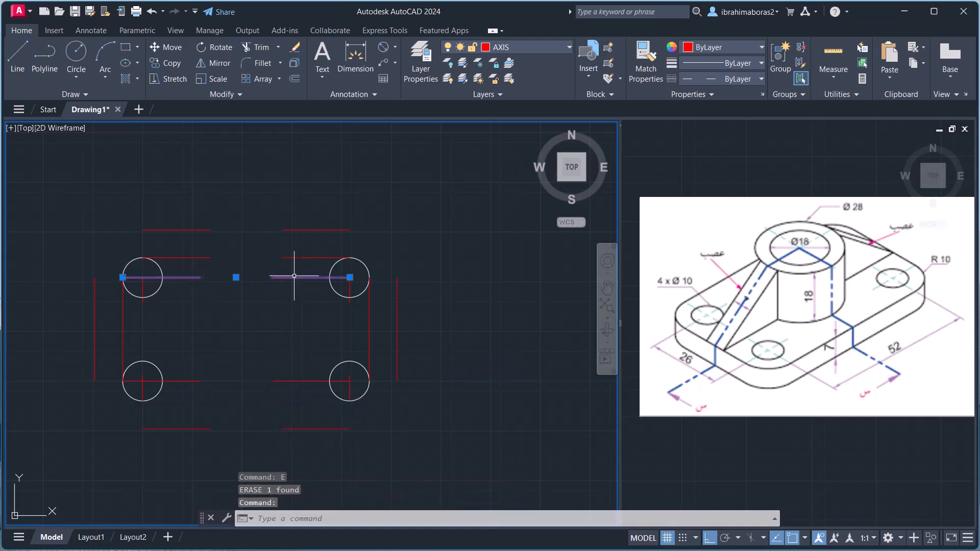
{"action": "type", "text": "u"}
{"action": "key", "text": "Return"}
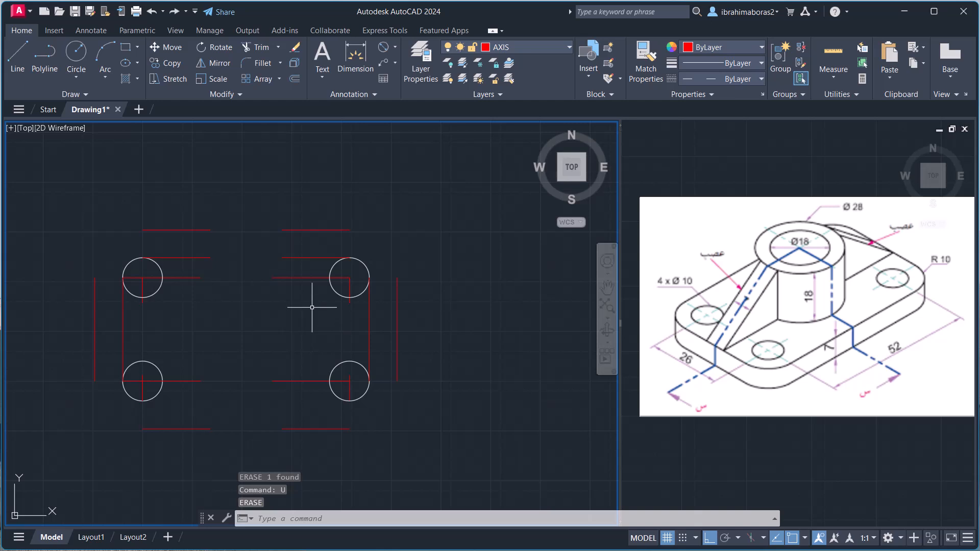
{"action": "type", "text": "E"}
{"action": "key", "text": "Return"}
{"action": "left_click", "coordinate": [298, 258]}
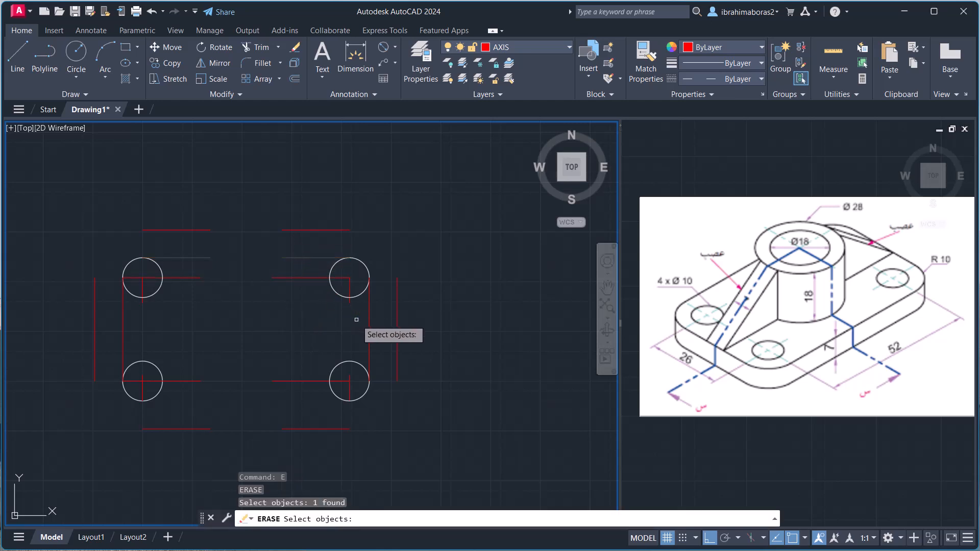
{"action": "left_click", "coordinate": [366, 324]}
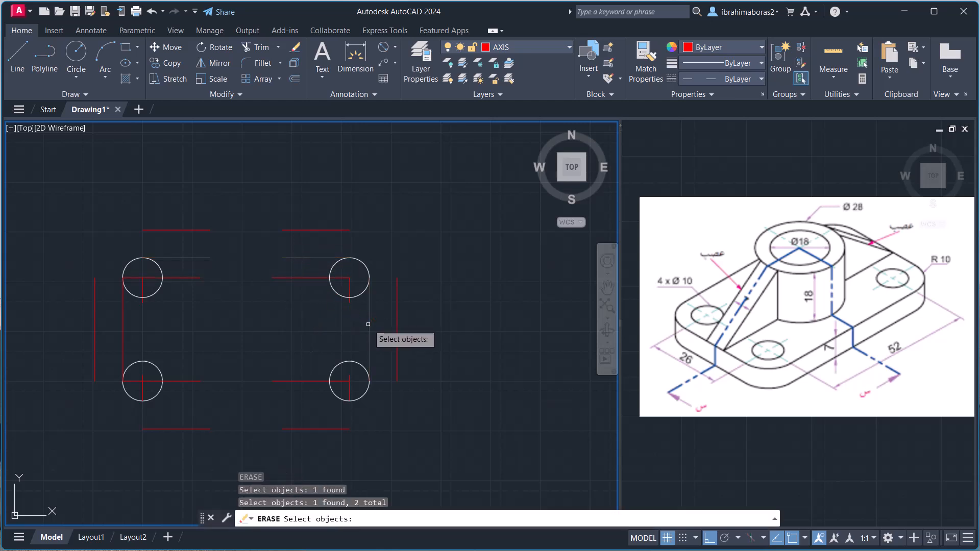
{"action": "left_click", "coordinate": [124, 330]}
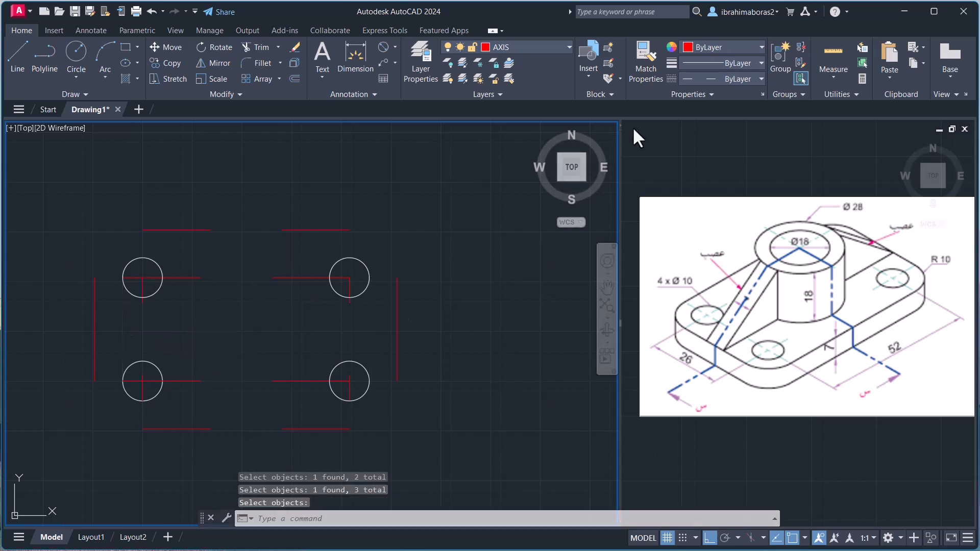
- Move the four outer offset lines to the DRAW layer
{"action": "left_click", "coordinate": [415, 297]}
{"action": "left_click", "coordinate": [375, 319]}
{"action": "left_click", "coordinate": [332, 209]}
{"action": "left_click", "coordinate": [283, 248]}
{"action": "left_click", "coordinate": [109, 325]}
{"action": "left_click", "coordinate": [48, 342]}
{"action": "left_click", "coordinate": [219, 409]}
{"action": "left_click", "coordinate": [194, 452]}
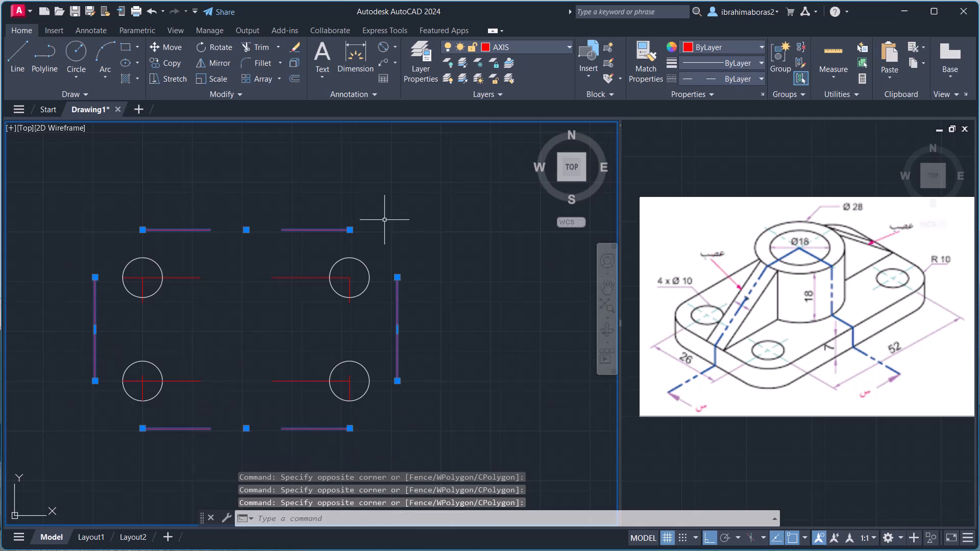
{"action": "left_click", "coordinate": [511, 44]}
{"action": "left_click", "coordinate": [510, 103]}
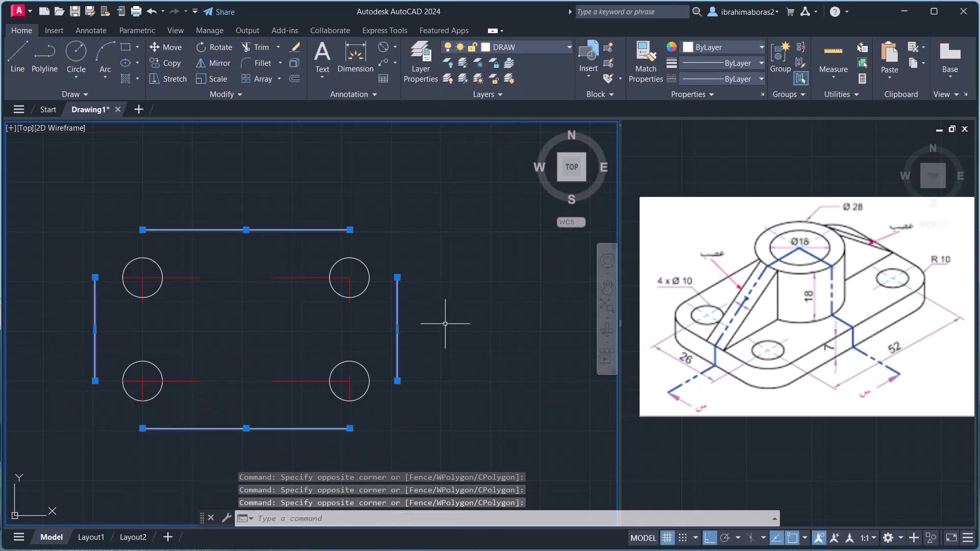
{"action": "key", "text": "Escape"}
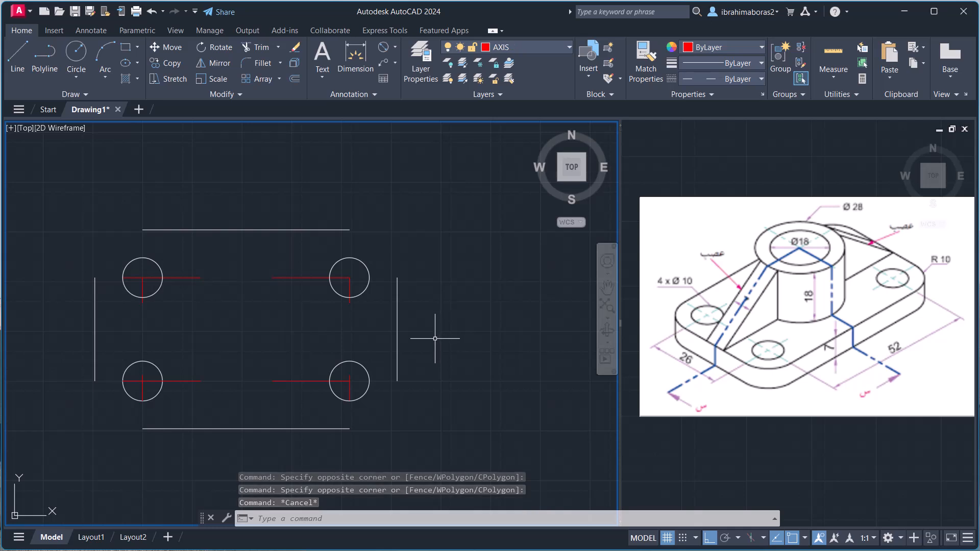
- Fillet the plate outline's two upper corners with a radius of 10
{"action": "type", "text": "f"}
{"action": "key", "text": "Return"}
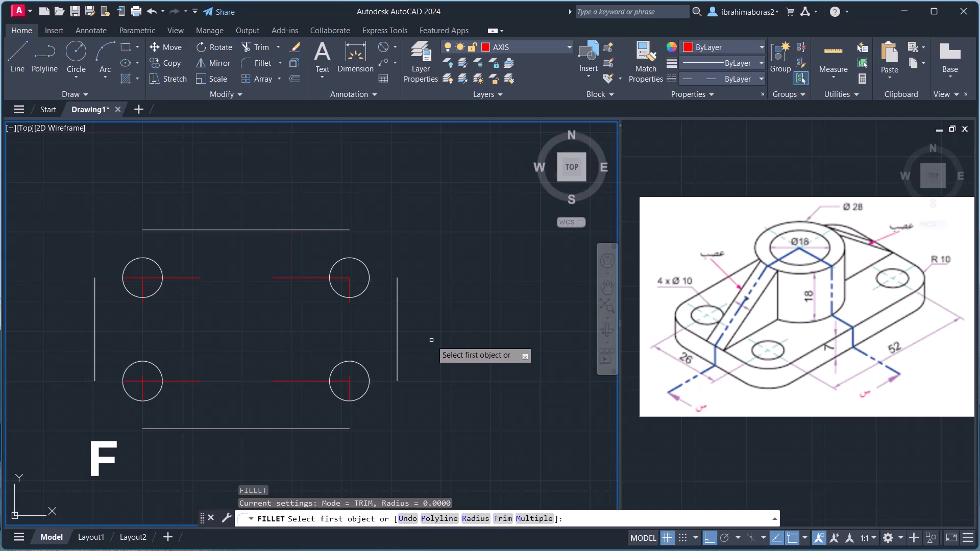
{"action": "left_click", "coordinate": [475, 518]}
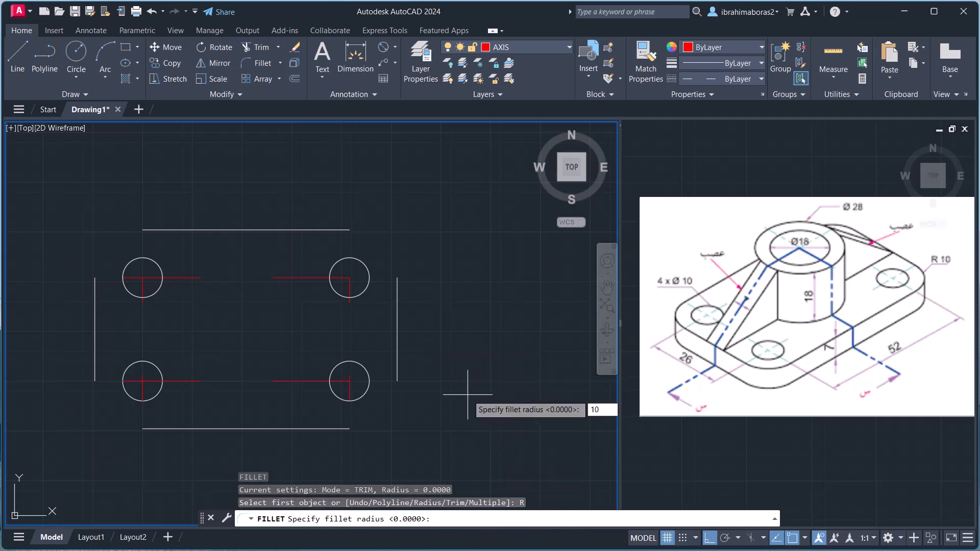
{"action": "key", "text": "Return"}
{"action": "left_click", "coordinate": [396, 296]}
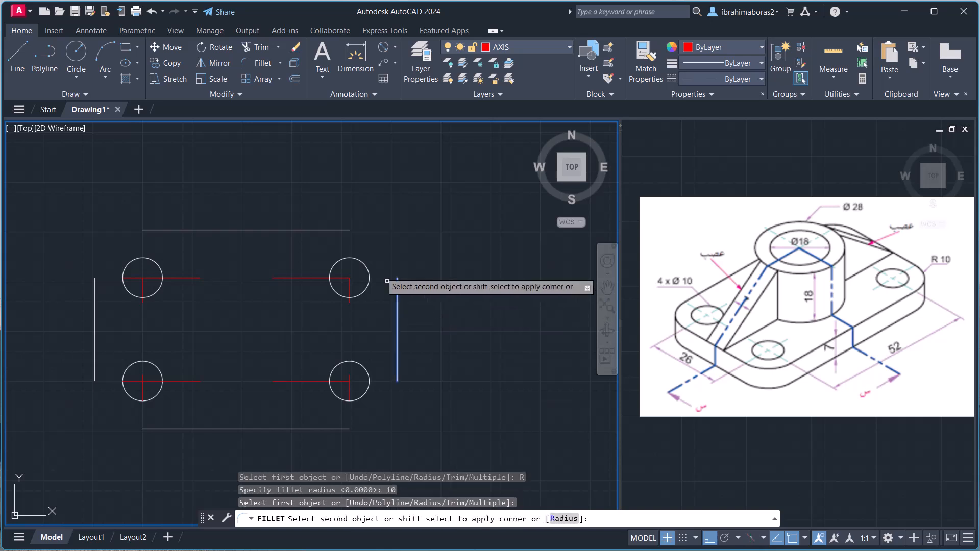
{"action": "left_click", "coordinate": [295, 234]}
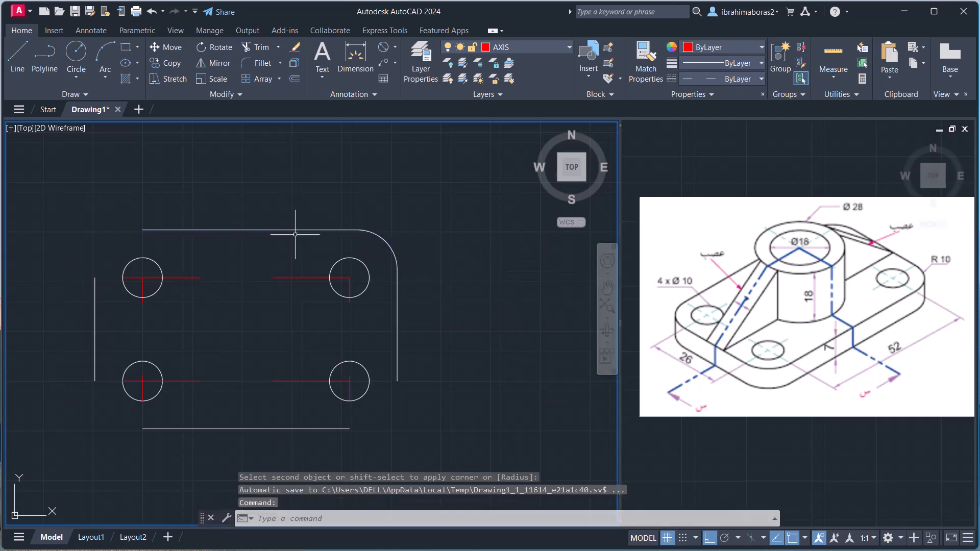
{"action": "right_click", "coordinate": [217, 242]}
{"action": "left_click", "coordinate": [237, 250]}
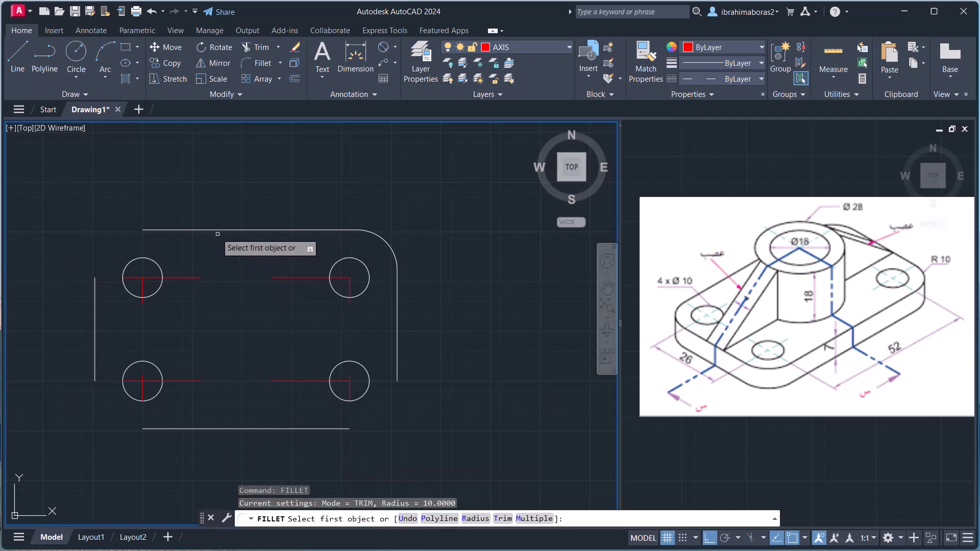
{"action": "left_click", "coordinate": [213, 229]}
{"action": "left_click", "coordinate": [95, 314]}
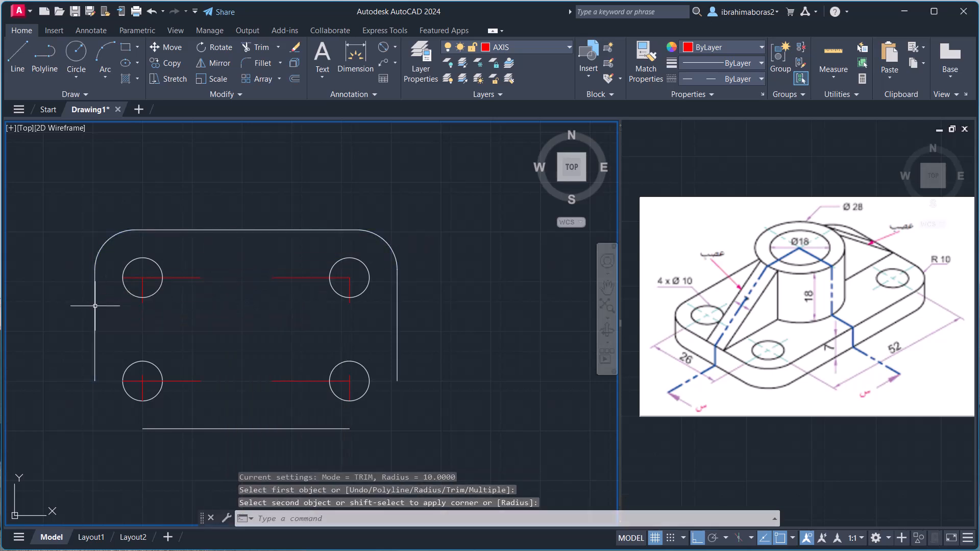
- Fillet the two lower corners with the same radius to close the plate outline
{"action": "right_click", "coordinate": [221, 404]}
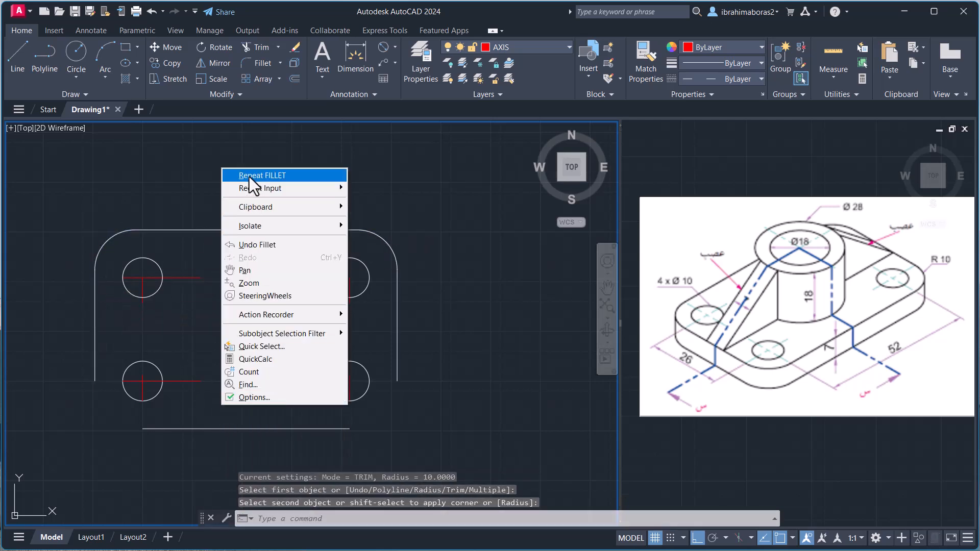
{"action": "left_click", "coordinate": [249, 177]}
{"action": "left_click", "coordinate": [182, 429]}
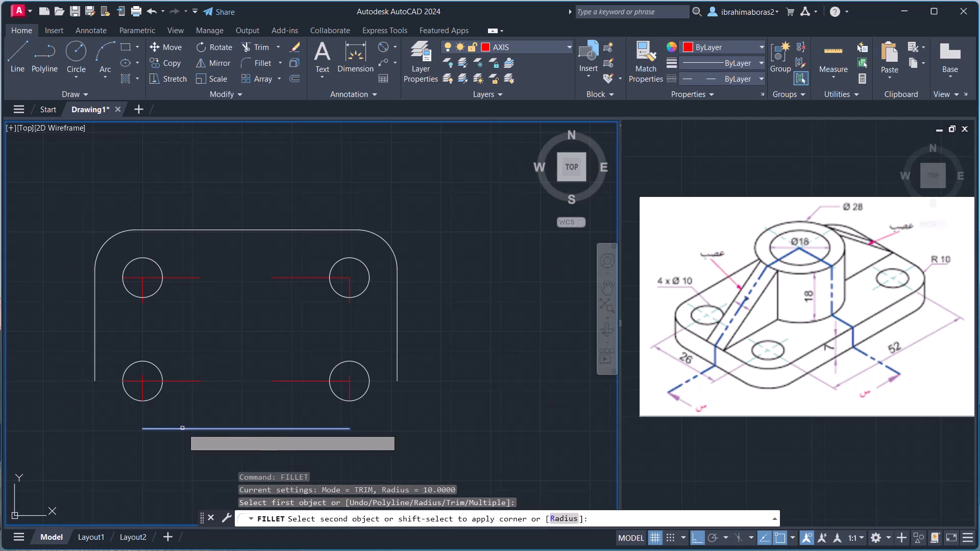
{"action": "left_click", "coordinate": [95, 359]}
{"action": "right_click", "coordinate": [462, 384]}
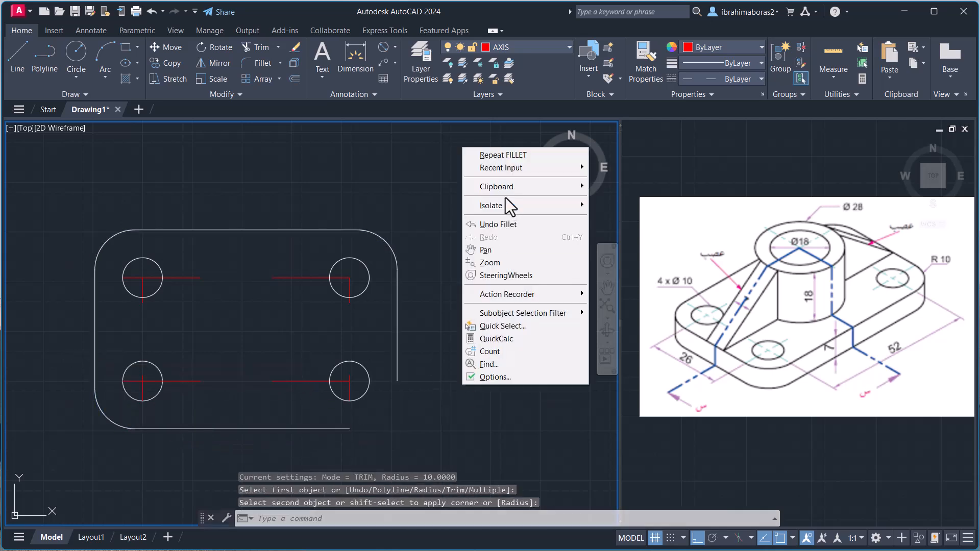
{"action": "left_click", "coordinate": [499, 158]}
{"action": "left_click", "coordinate": [332, 428]}
{"action": "left_click", "coordinate": [397, 363]}
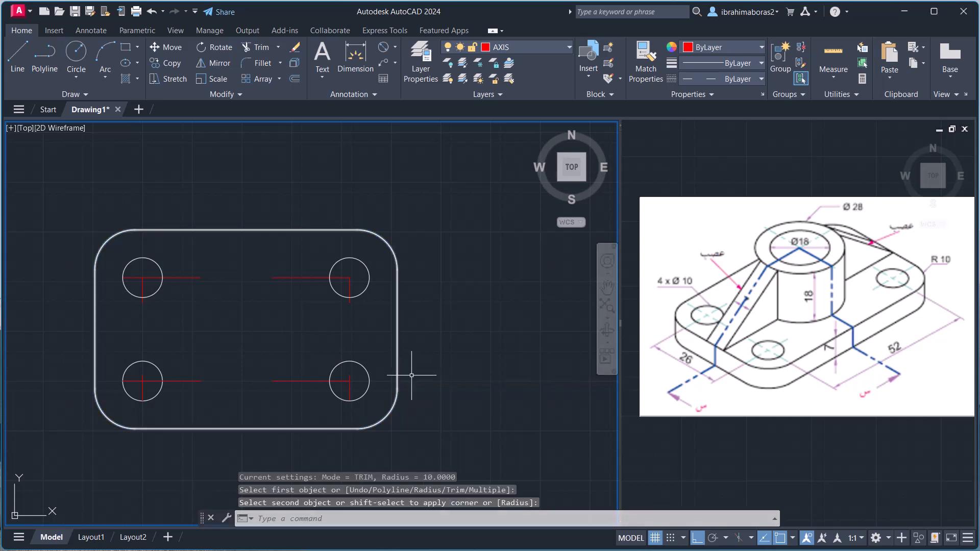
{"action": "middle_click_drag", "start_coordinate": [506, 382], "coordinate": [531, 335]}
{"action": "double_click", "coordinate": [427, 297]}
{"action": "key", "text": "Escape"}
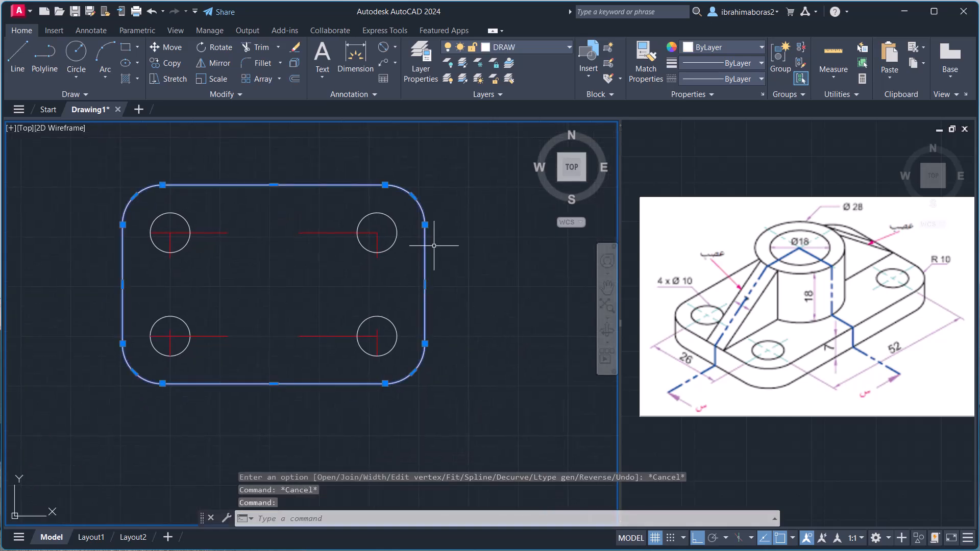
{"action": "key", "text": "Escape"}
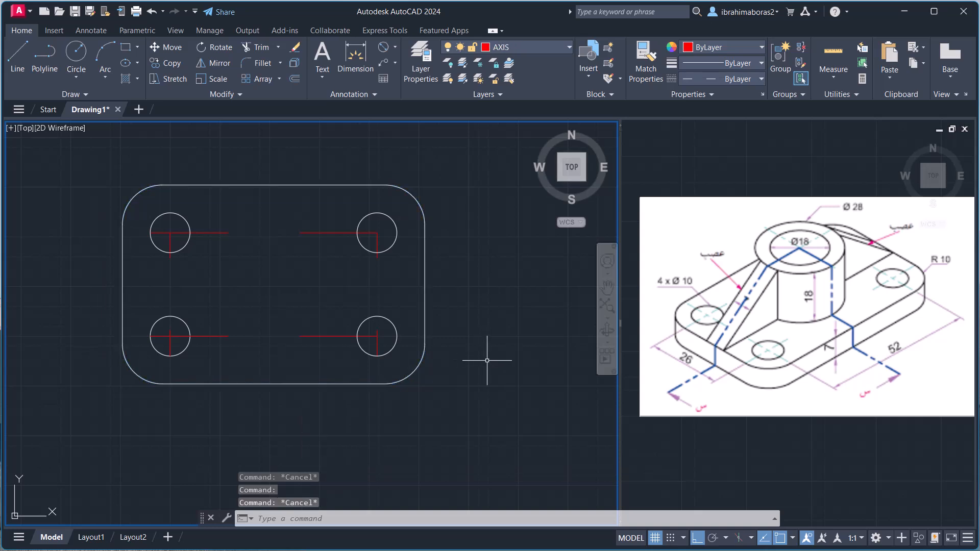
- Draw a vertical centre line from the midpoint of the plate's upper edge perpendicular to the lower edge
{"action": "type", "text": "l"}
{"action": "key", "text": "Return"}
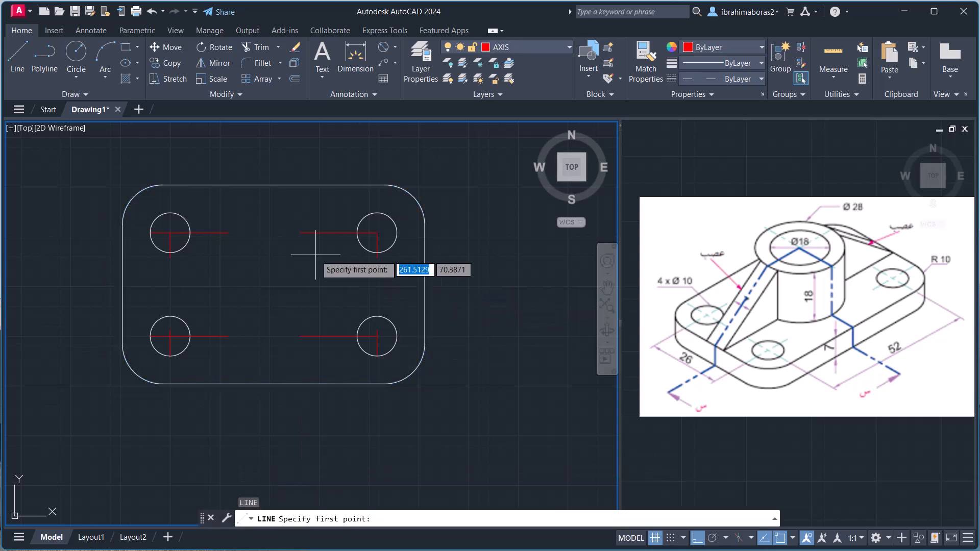
{"action": "right_click", "coordinate": [271, 198], "text": "shift"}
{"action": "left_click", "coordinate": [304, 294]}
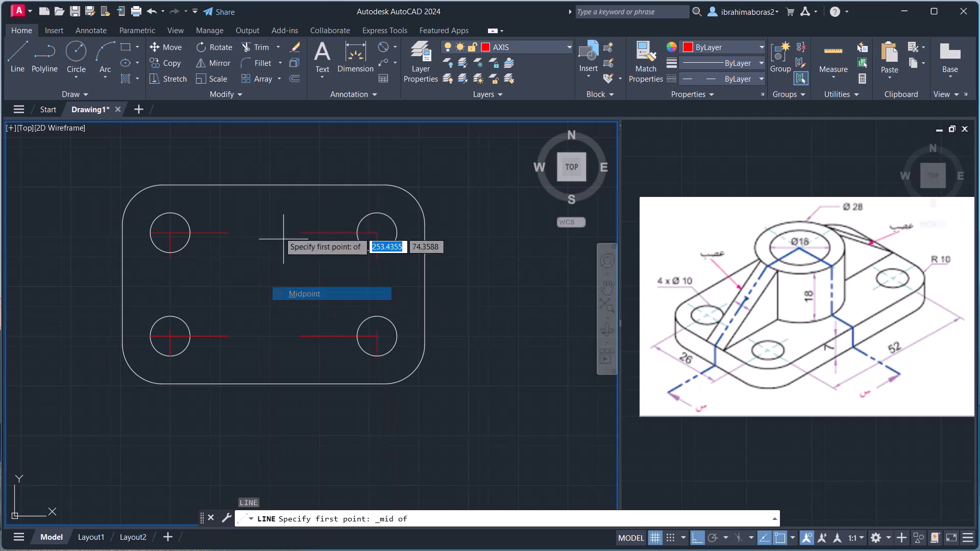
{"action": "left_click", "coordinate": [274, 185]}
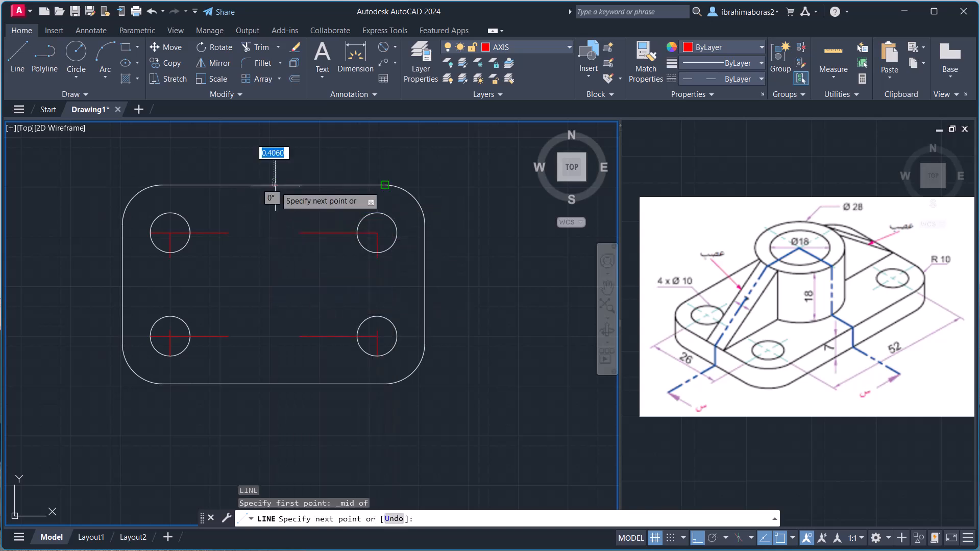
{"action": "right_click", "coordinate": [273, 371], "text": "shift"}
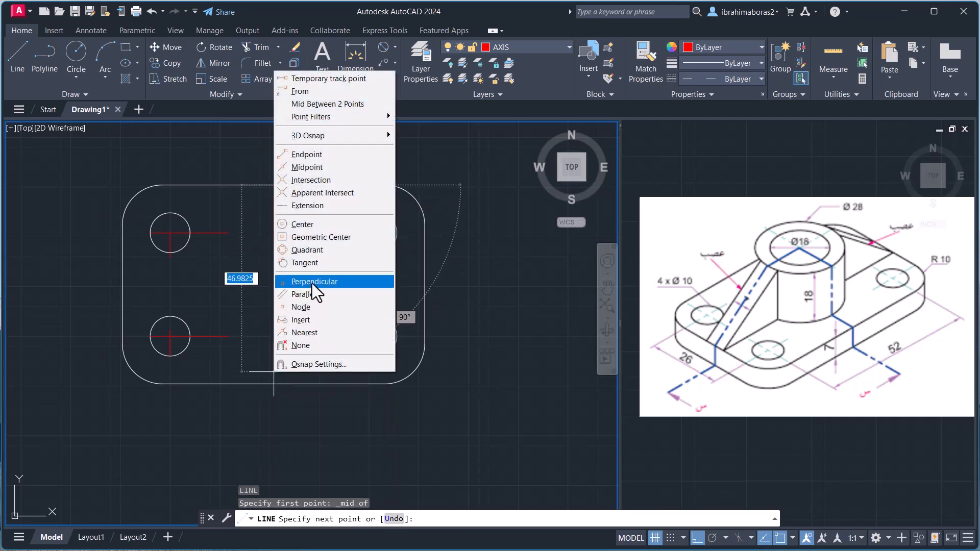
{"action": "left_click", "coordinate": [311, 283]}
{"action": "left_click", "coordinate": [274, 377]}
{"action": "right_click", "coordinate": [450, 284]}
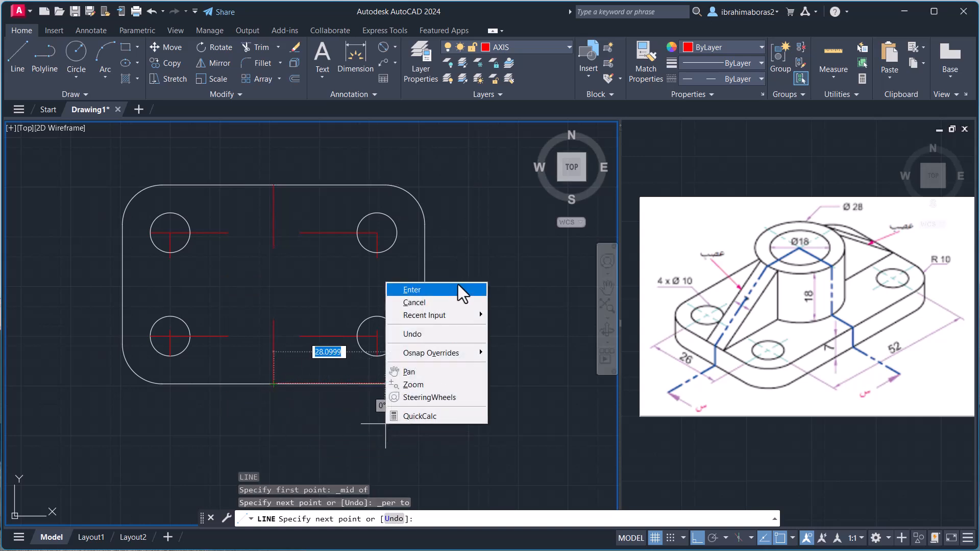
{"action": "left_click", "coordinate": [450, 291]}
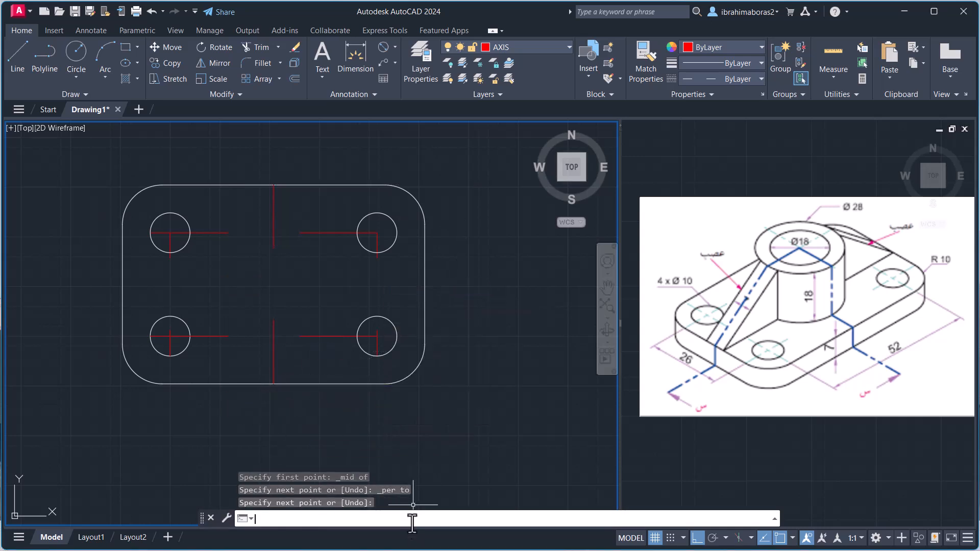
- Set the global linetype scale factor to 0.5 with LTSCALE
{"action": "type", "text": "LT"}
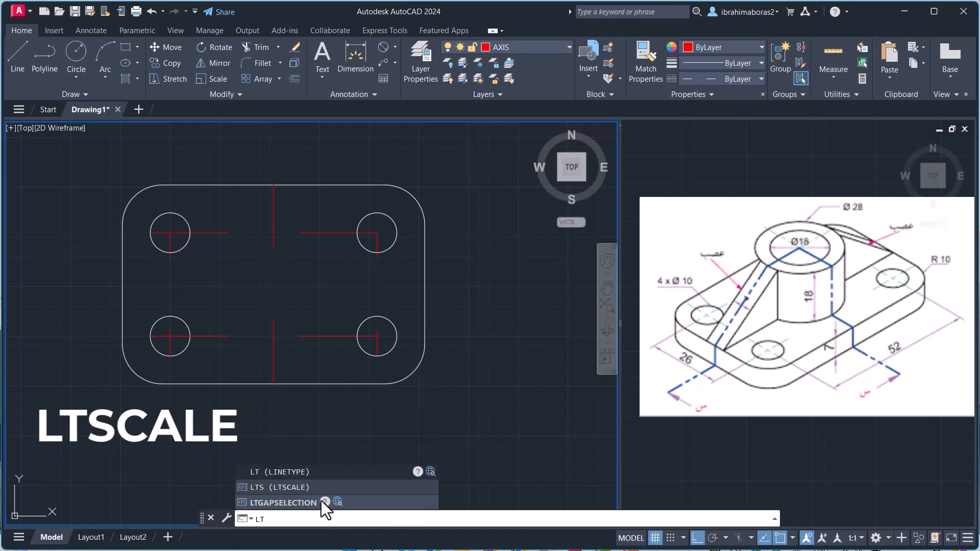
{"action": "type", "text": "S"}
{"action": "left_click", "coordinate": [320, 488]}
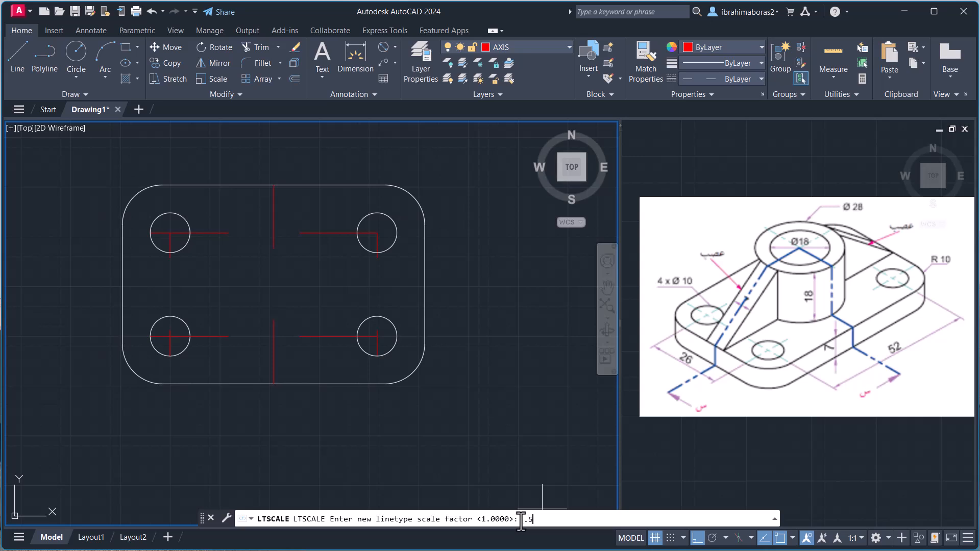
{"action": "key", "text": "Return"}
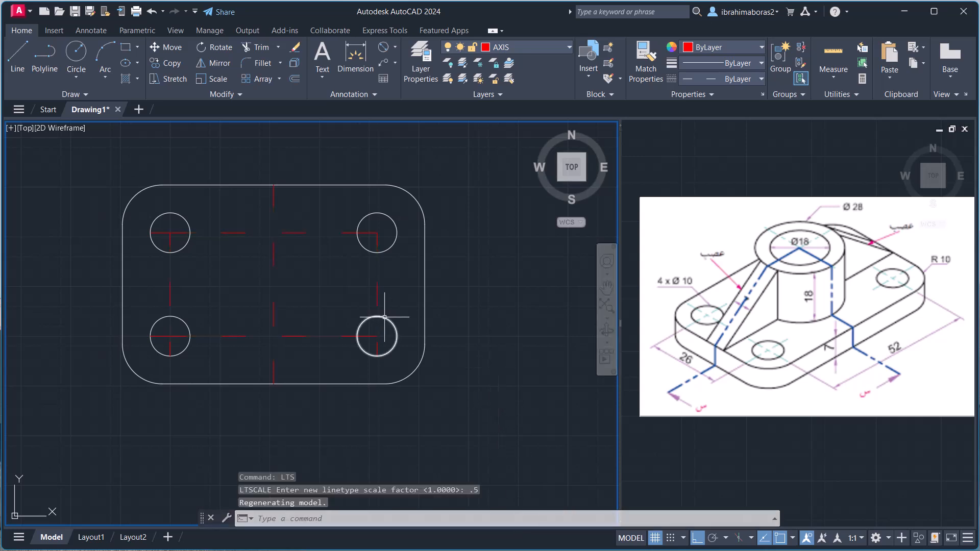
- Draw a horizontal centre line from the midpoint of the plate's right edge perpendicular to the left edge
{"action": "type", "text": "l"}
{"action": "key", "text": "Return"}
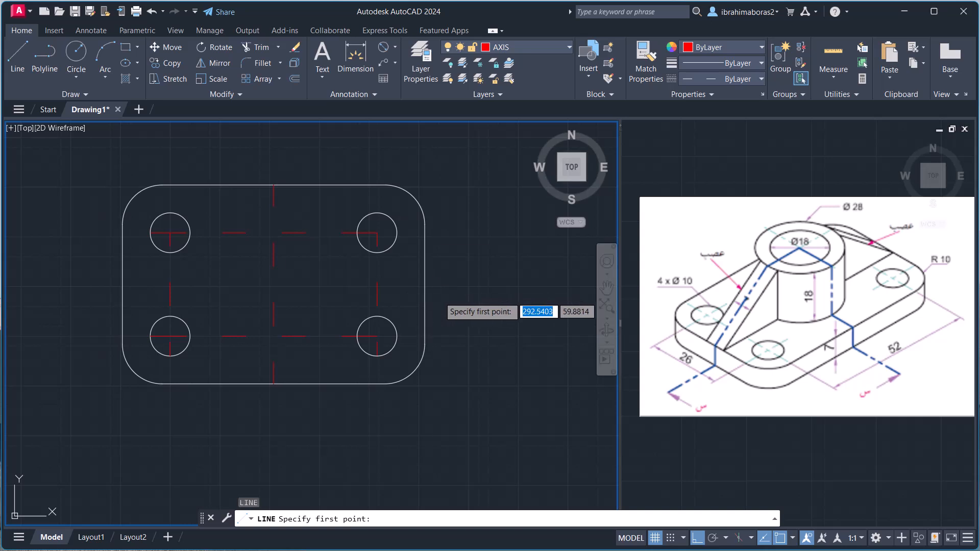
{"action": "right_click", "coordinate": [438, 286], "text": "shift"}
{"action": "left_click", "coordinate": [470, 339]}
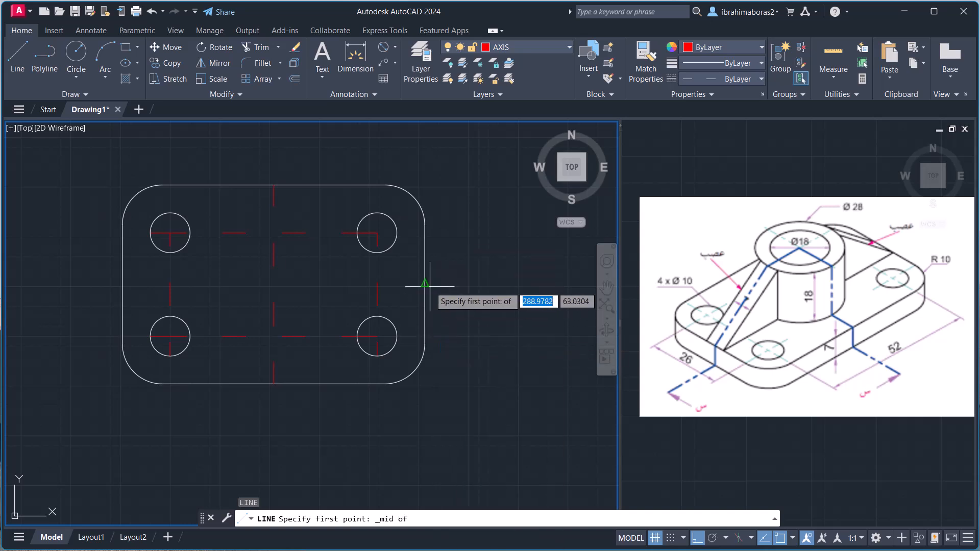
{"action": "left_click", "coordinate": [424, 284]}
{"action": "right_click", "coordinate": [122, 298], "text": "shift"}
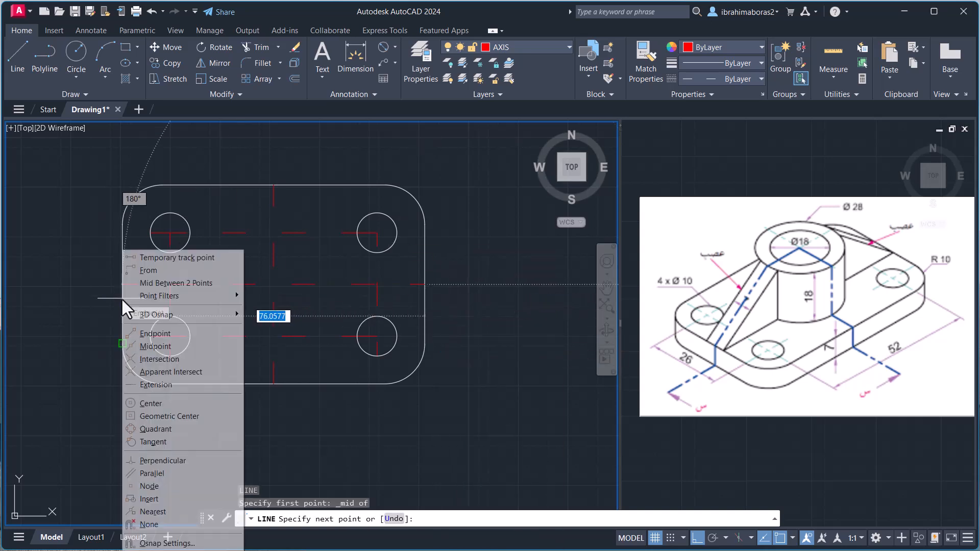
{"action": "left_click", "coordinate": [161, 461]}
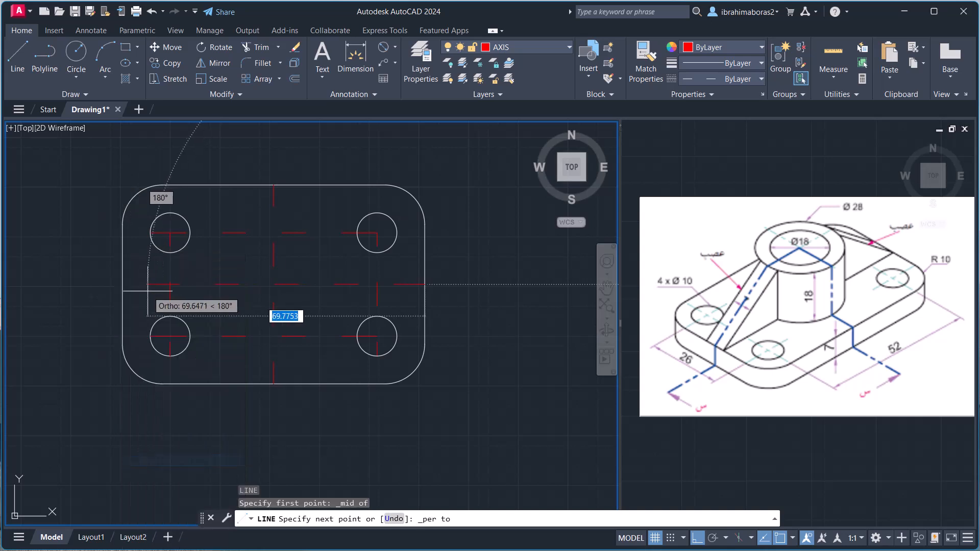
{"action": "left_click", "coordinate": [127, 265]}
{"action": "right_click", "coordinate": [518, 289]}
{"action": "left_click", "coordinate": [518, 291]}
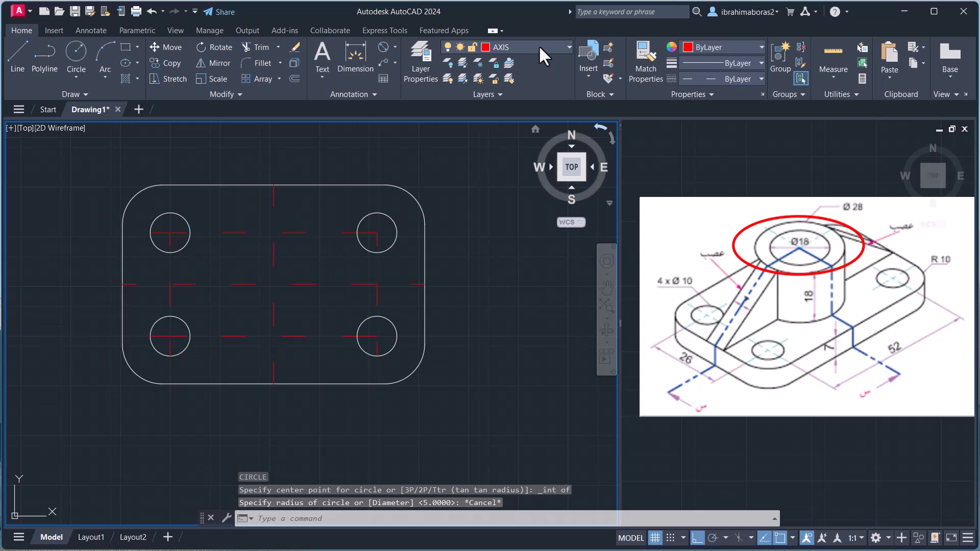
- Make DRAW the current layer and set the LTSCALE linetype scale factor to 0.25
{"action": "left_click", "coordinate": [540, 47]}
{"action": "left_click", "coordinate": [516, 107]}
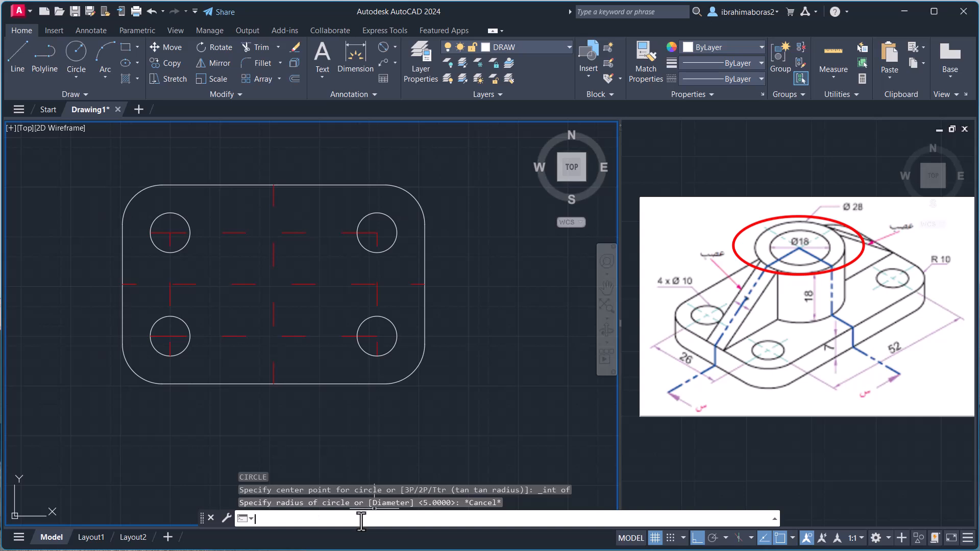
{"action": "type", "text": "TS"}
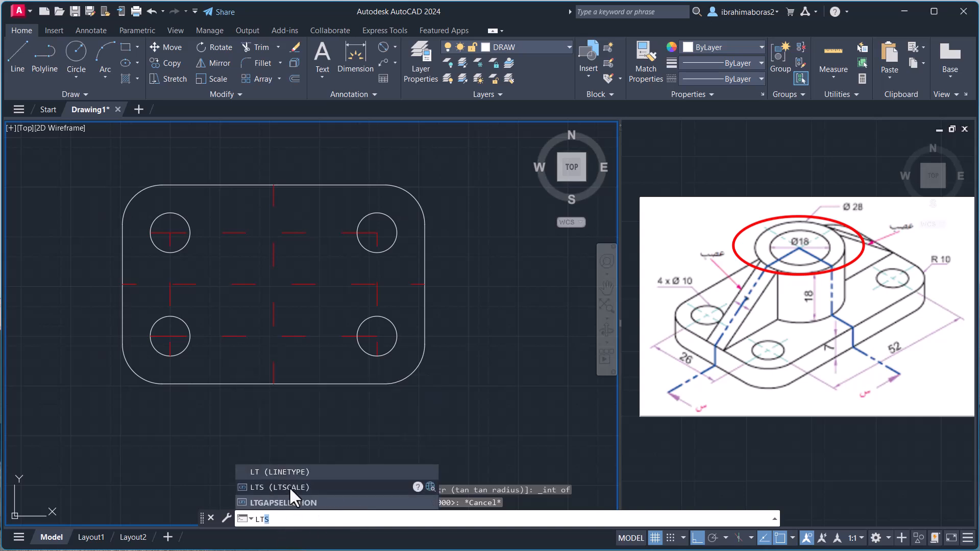
{"action": "left_click", "coordinate": [288, 487]}
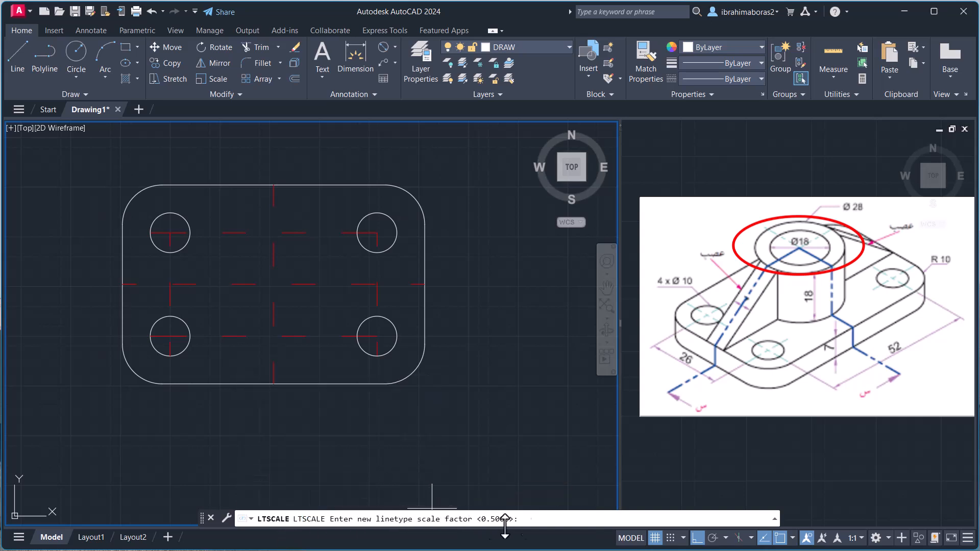
{"action": "type", "text": ".25"}
{"action": "key", "text": "Return"}
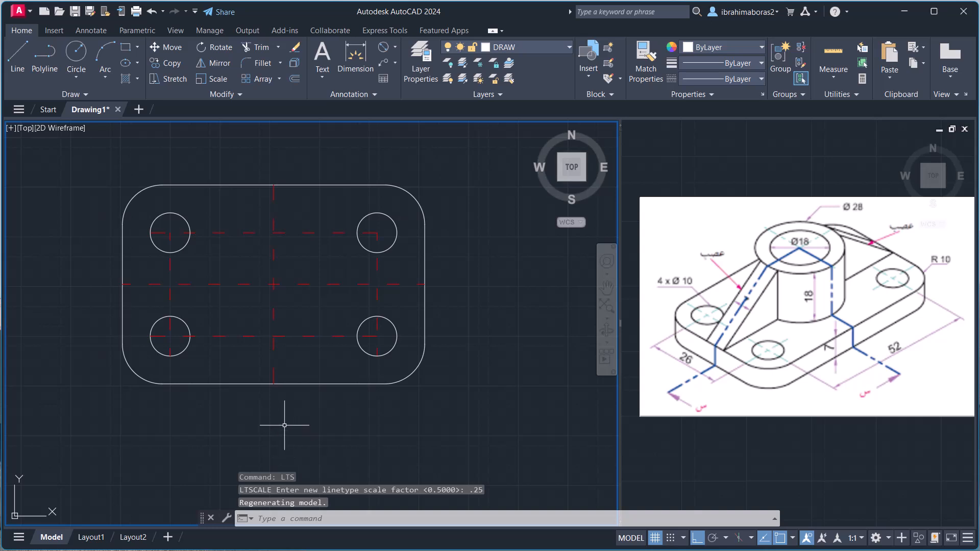
- Draw a circle of radius 9 centred on the intersection of the plate's two main centre lines
{"action": "type", "text": "c"}
{"action": "key", "text": "Return"}
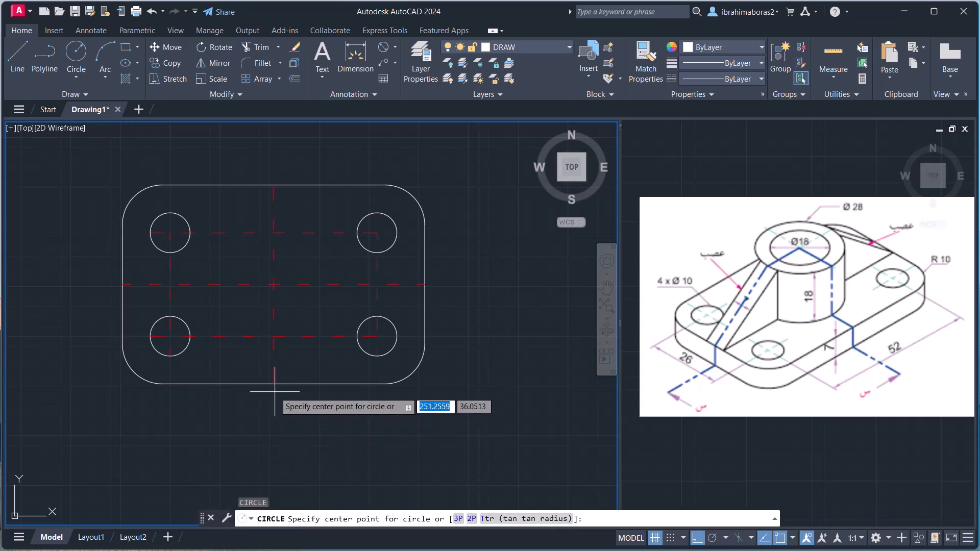
{"action": "right_click", "coordinate": [273, 292], "text": "shift"}
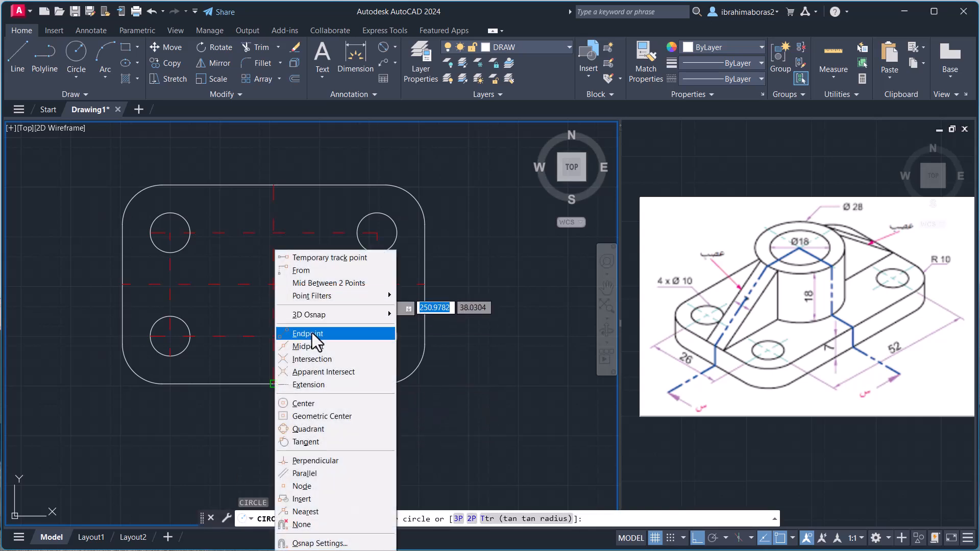
{"action": "left_click", "coordinate": [312, 358]}
{"action": "left_click", "coordinate": [273, 284]}
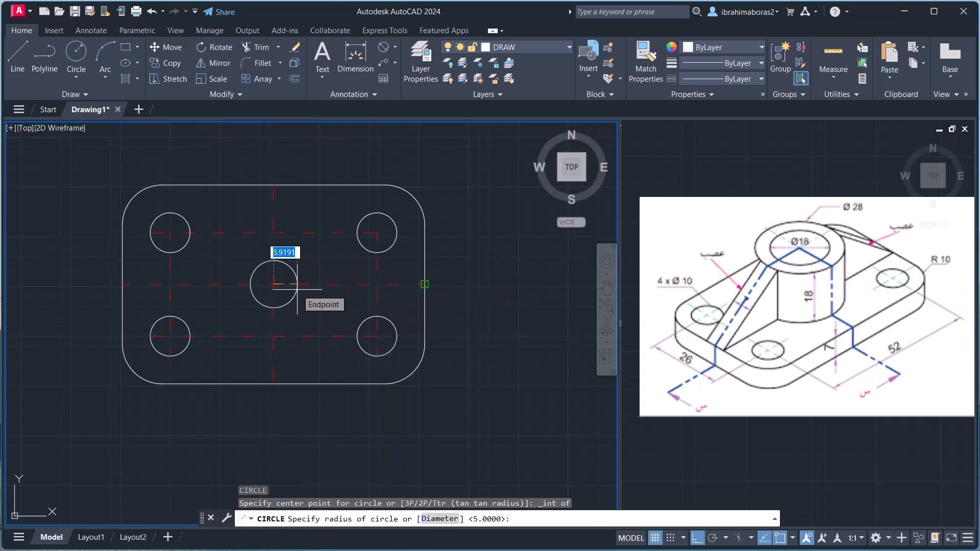
{"action": "type", "text": "d"}
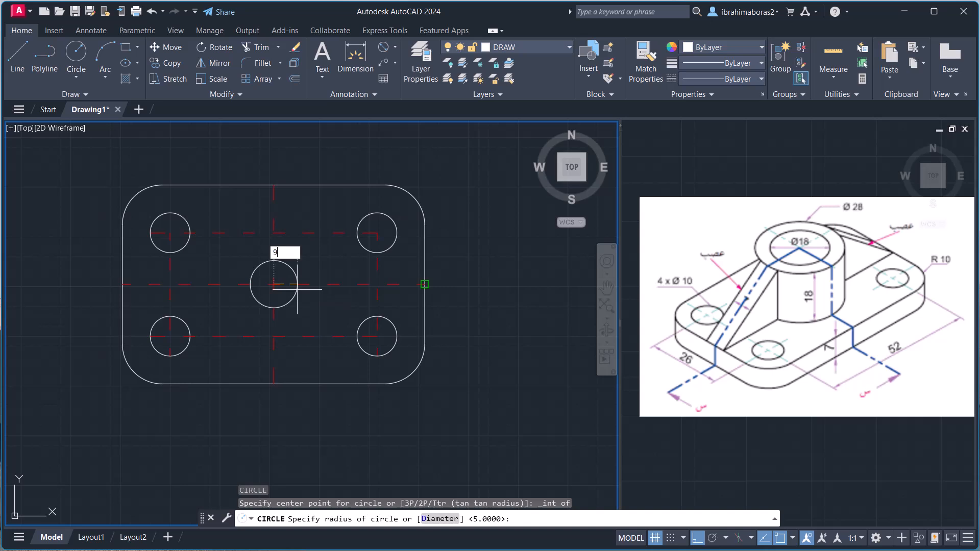
{"action": "key", "text": "Return"}
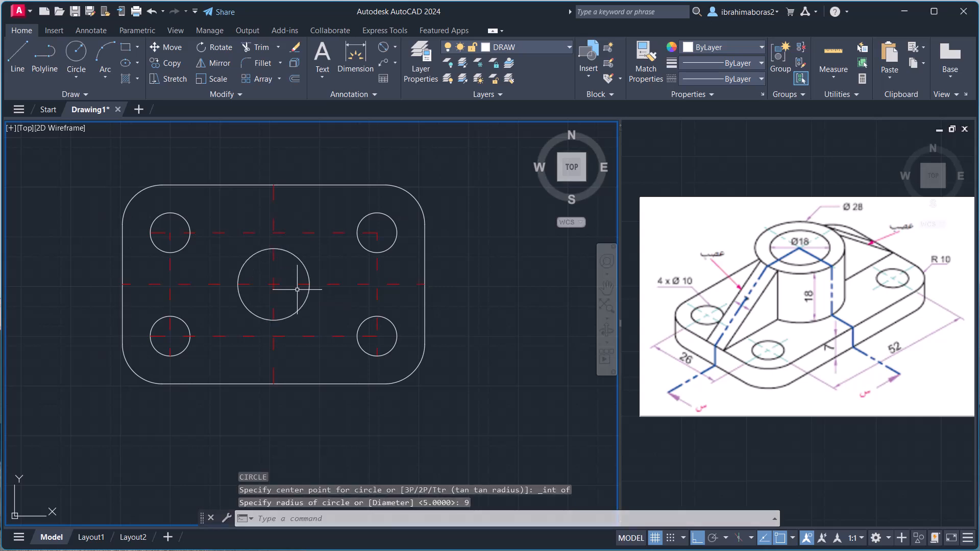
- Draw a circle of radius 14 centred on the intersection of the plate's two main centre lines
{"action": "right_click", "coordinate": [326, 320]}
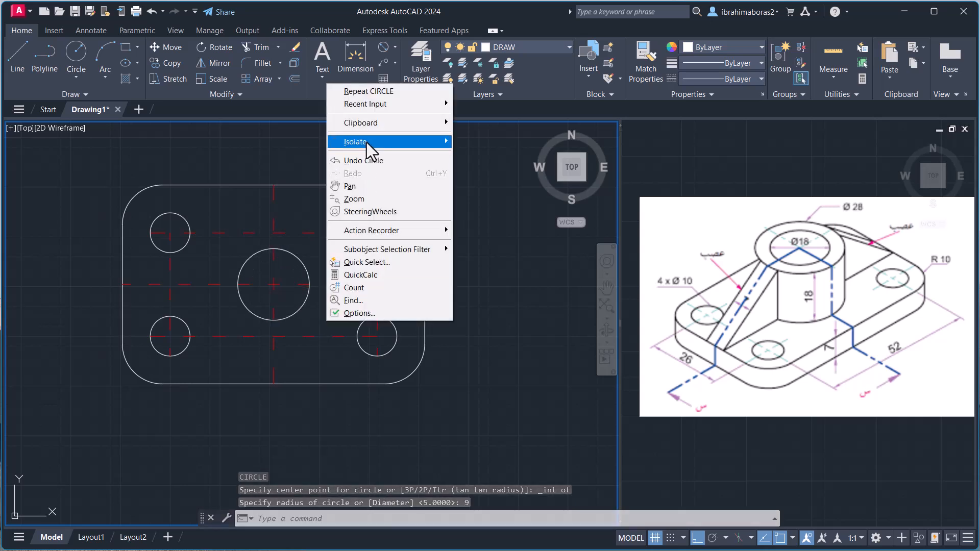
{"action": "left_click", "coordinate": [273, 75]}
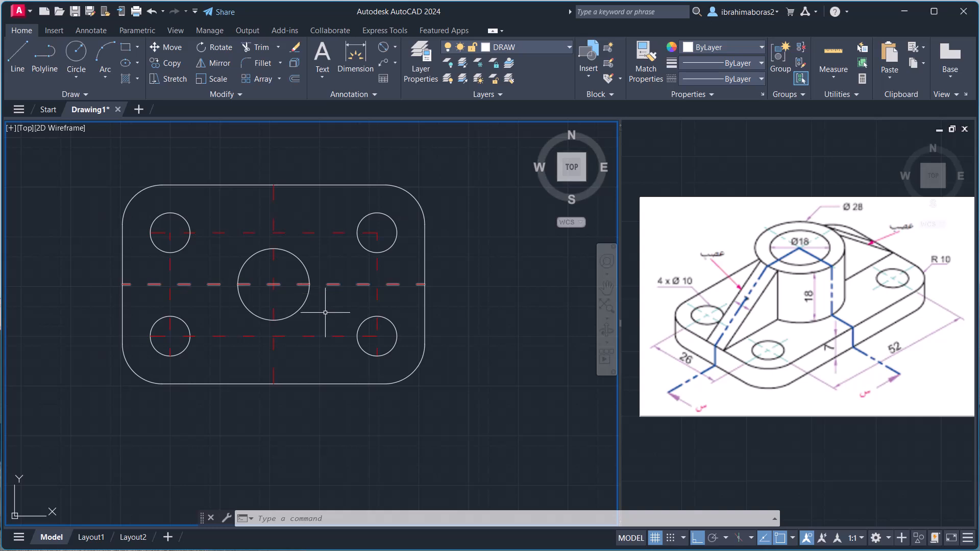
{"action": "key", "text": "Return"}
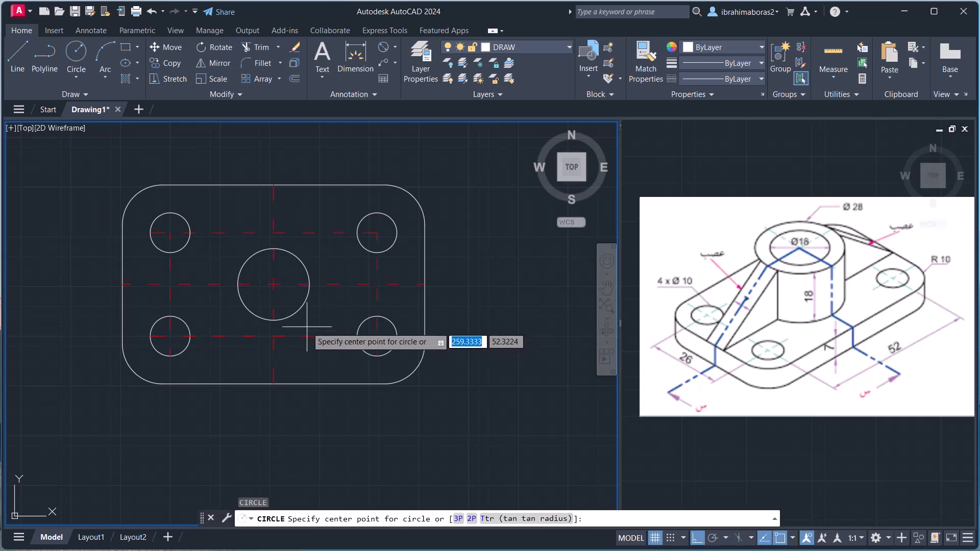
{"action": "right_click", "coordinate": [306, 327], "text": "shift"}
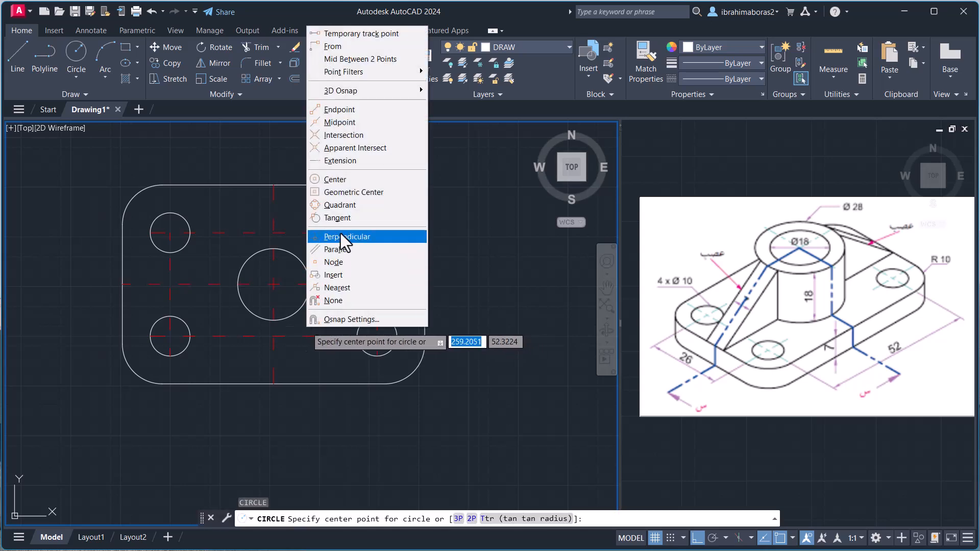
{"action": "left_click", "coordinate": [360, 137]}
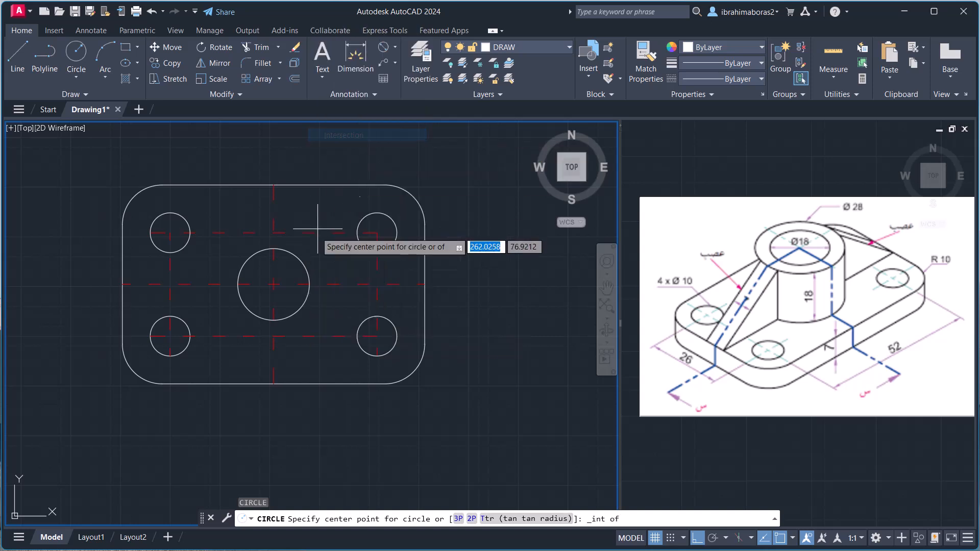
{"action": "left_click", "coordinate": [274, 284]}
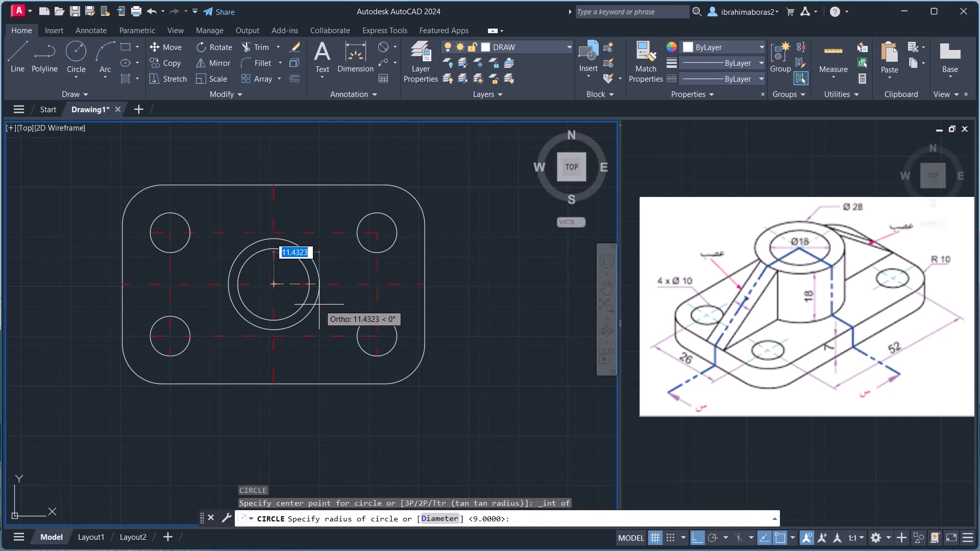
{"action": "type", "text": "14"}
{"action": "key", "text": "Return"}
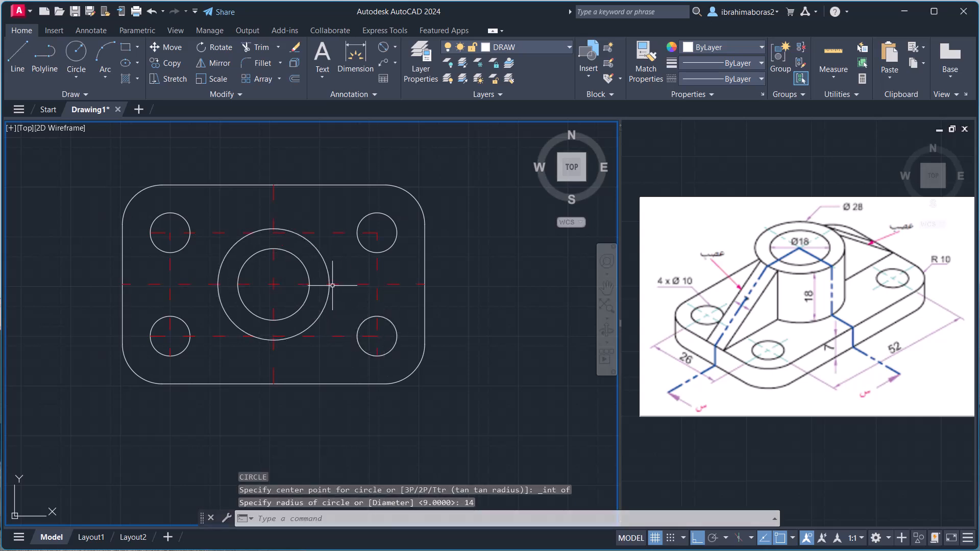
- Offset the plate's main horizontal centre line by 3.5 to both sides for the rib edges
{"action": "scroll", "coordinate": [208, 264], "scroll_direction": "up", "scroll_amount": 2}
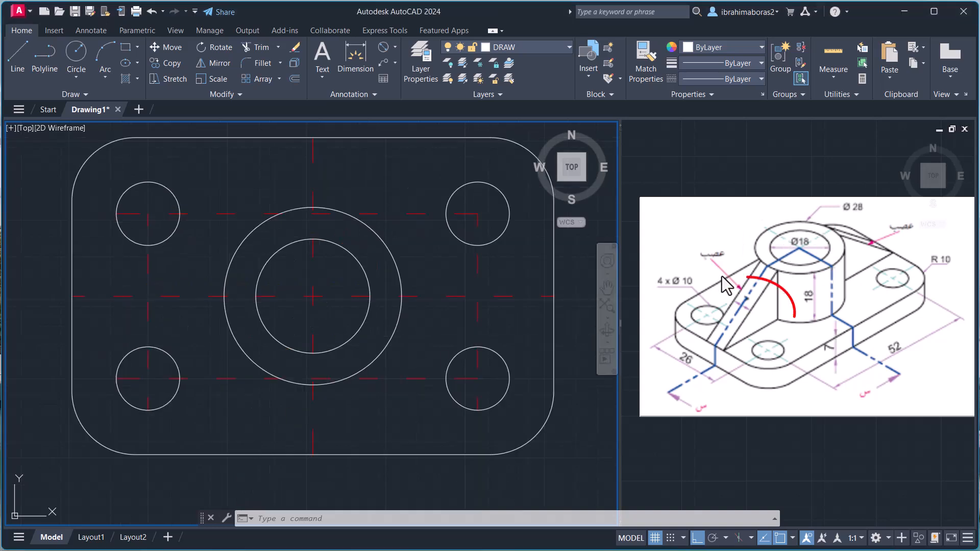
{"action": "type", "text": "o"}
{"action": "key", "text": "Return"}
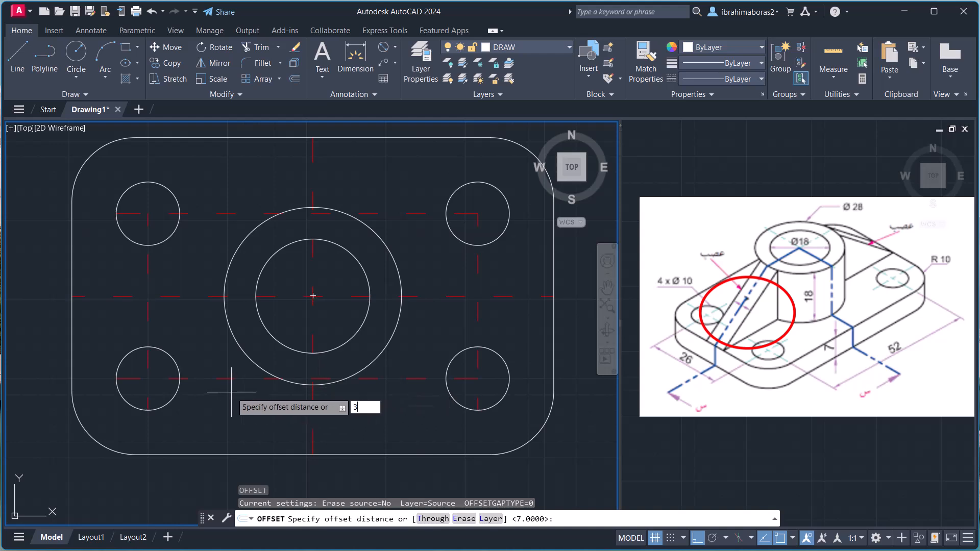
{"action": "key", "text": "Return"}
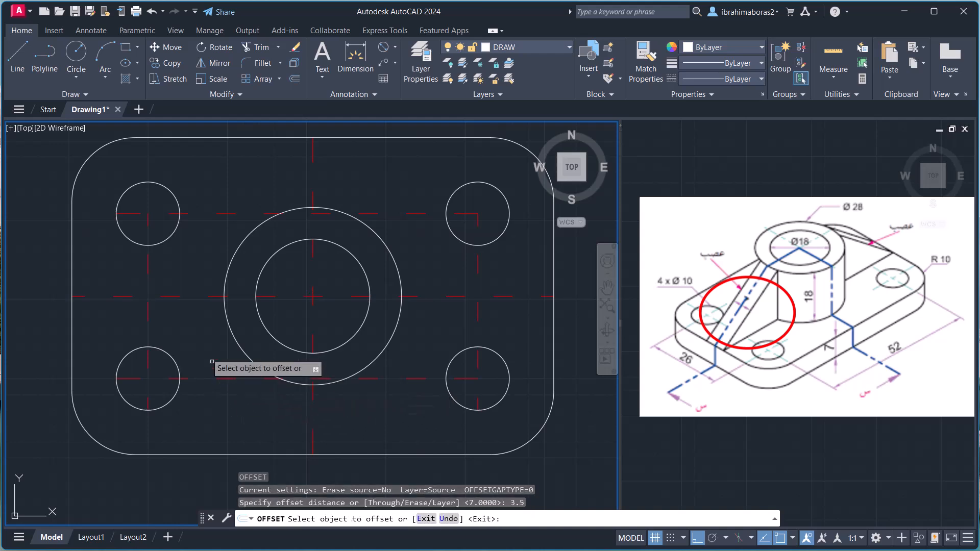
{"action": "left_click", "coordinate": [209, 296]}
{"action": "left_click", "coordinate": [210, 271]}
{"action": "left_click", "coordinate": [209, 296]}
{"action": "left_click", "coordinate": [219, 352]}
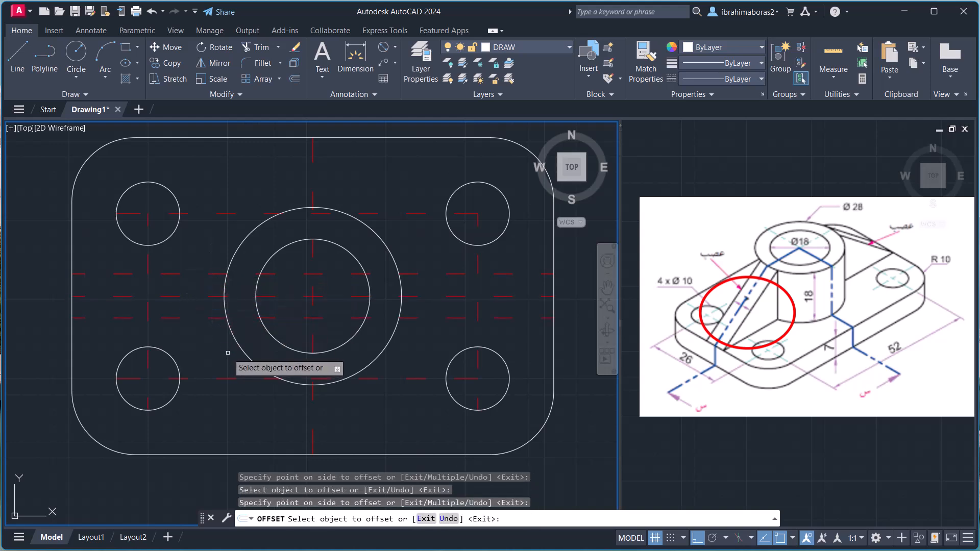
{"action": "right_click", "coordinate": [216, 351]}
{"action": "left_click", "coordinate": [251, 356]}
- Move the two offset rib edge lines to the DRAW layer
{"action": "left_click", "coordinate": [198, 277]}
{"action": "left_click", "coordinate": [197, 271]}
{"action": "left_click", "coordinate": [197, 314]}
{"action": "left_click", "coordinate": [193, 335]}
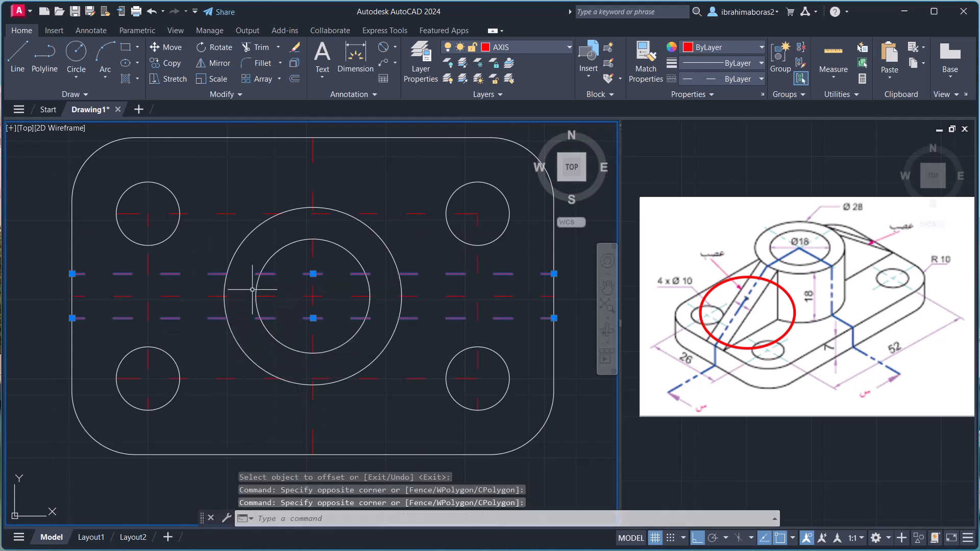
{"action": "left_click", "coordinate": [512, 48]}
{"action": "left_click", "coordinate": [519, 103]}
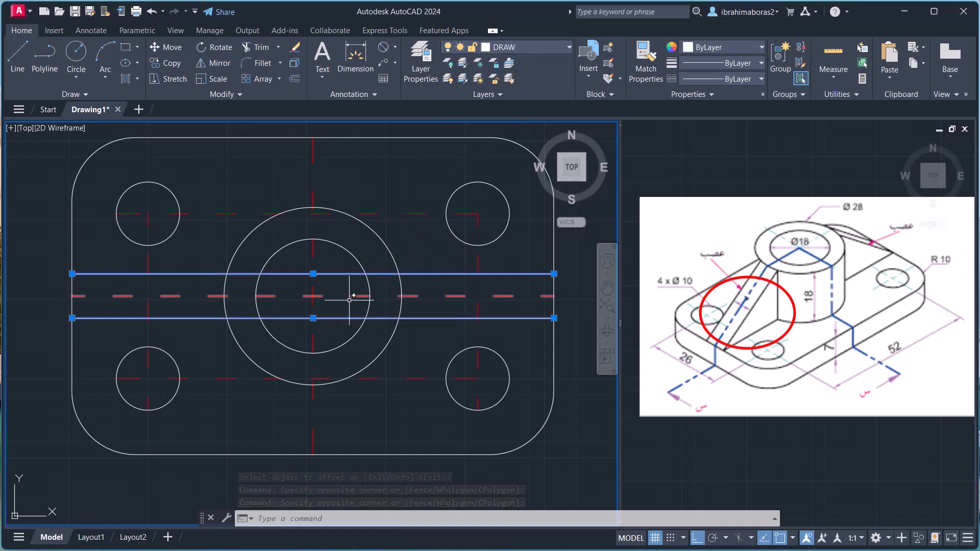
{"action": "key", "text": "Escape"}
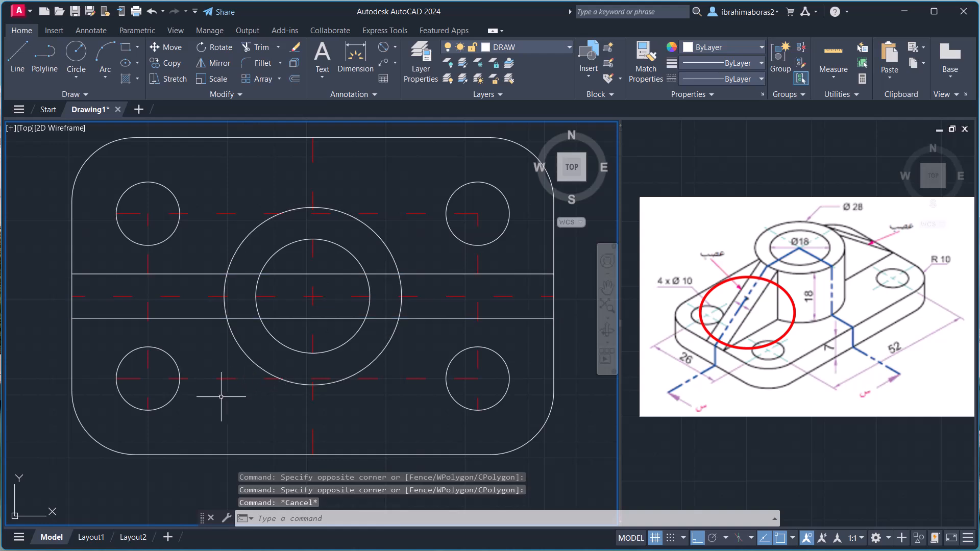
- Trim the two rib lines between the boss's outer and inner circles on the left side
{"action": "type", "text": "tr"}
{"action": "key", "text": "Return"}
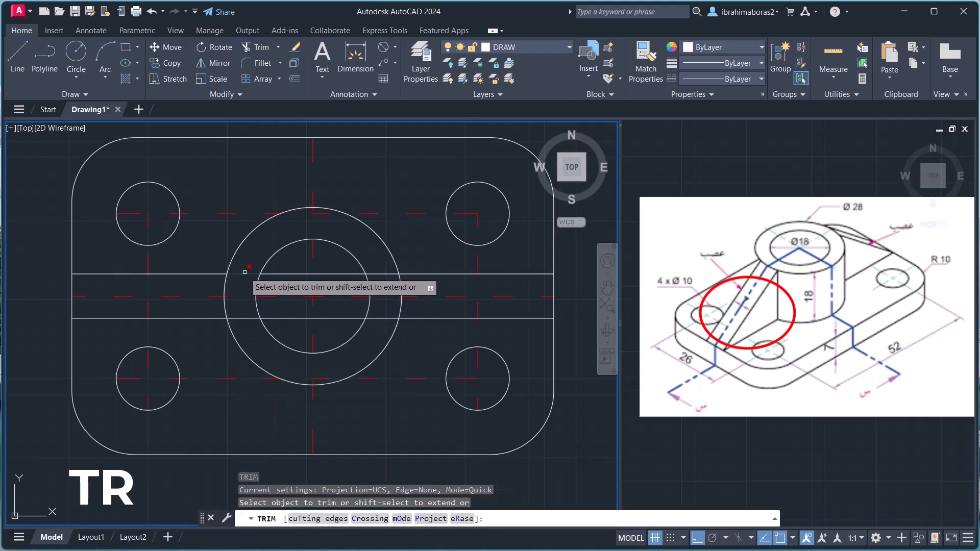
{"action": "left_click", "coordinate": [249, 329]}
{"action": "left_click", "coordinate": [238, 305]}
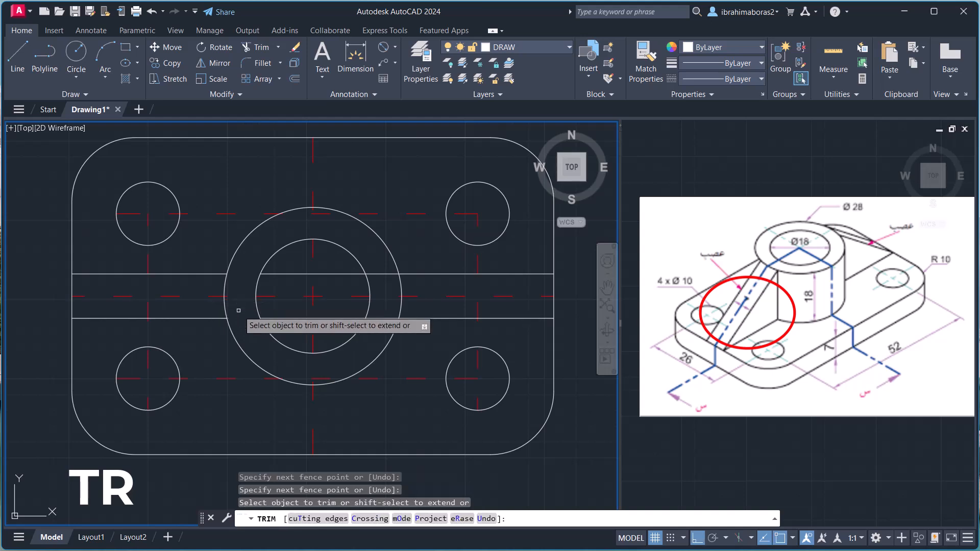
{"action": "right_click", "coordinate": [253, 332]}
{"action": "left_click", "coordinate": [275, 340]}
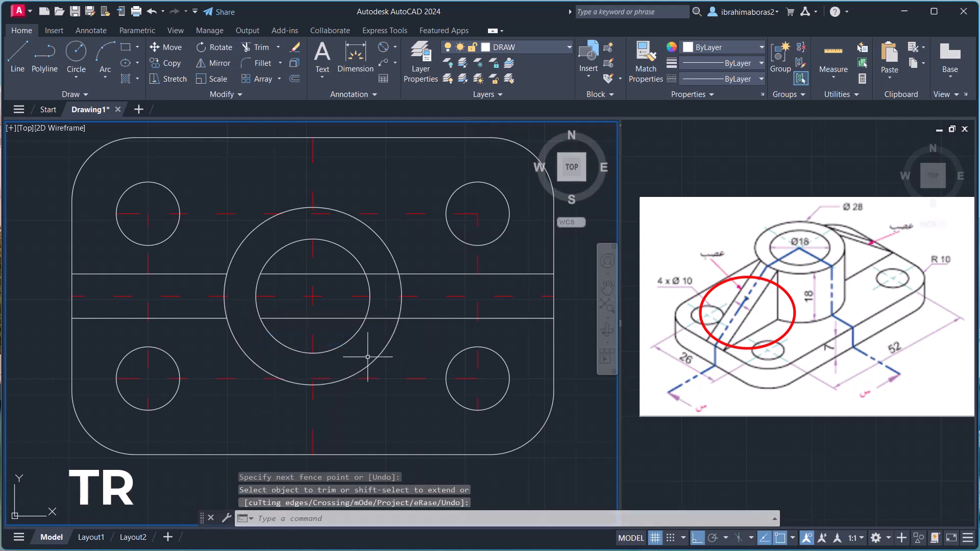
- Erase the two leftover rib line pieces running from the inner boss circle to the plate's right edge
{"action": "type", "text": "e"}
{"action": "key", "text": "Return"}
{"action": "left_click", "coordinate": [342, 274]}
{"action": "left_click", "coordinate": [342, 318]}
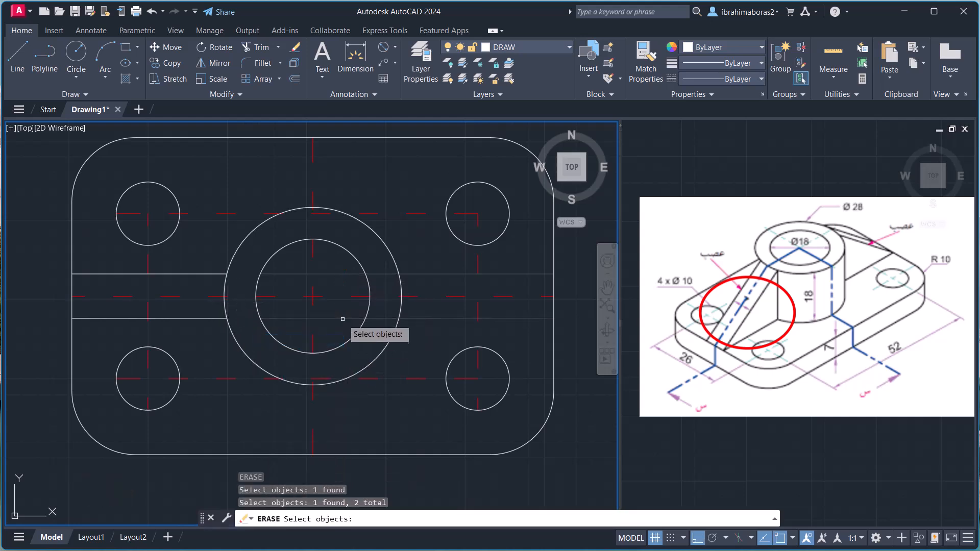
{"action": "key", "text": "Return"}
- Copy the outer boss circle in place, using its centre as both base point and second point
{"action": "type", "text": "co"}
{"action": "key", "text": "Return"}
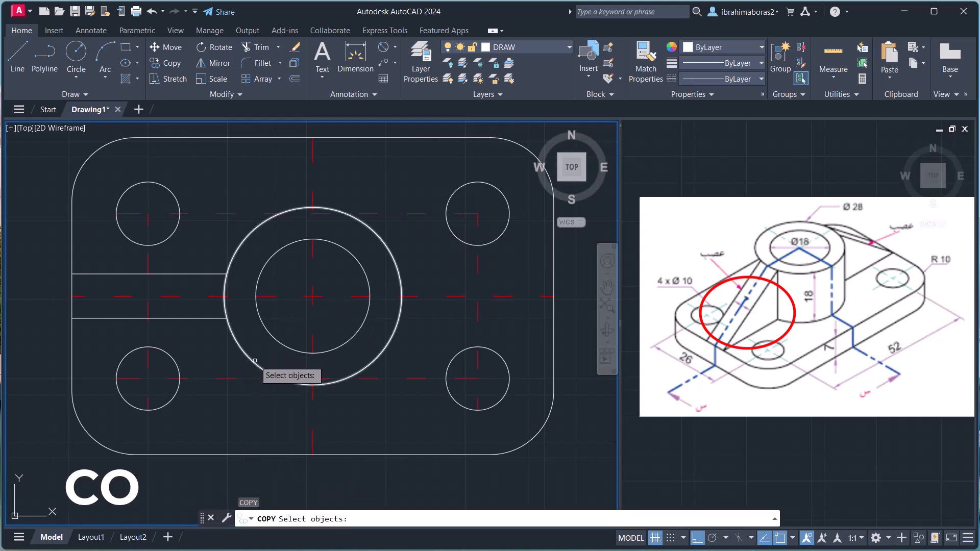
{"action": "left_click", "coordinate": [254, 362]}
{"action": "key", "text": "Return"}
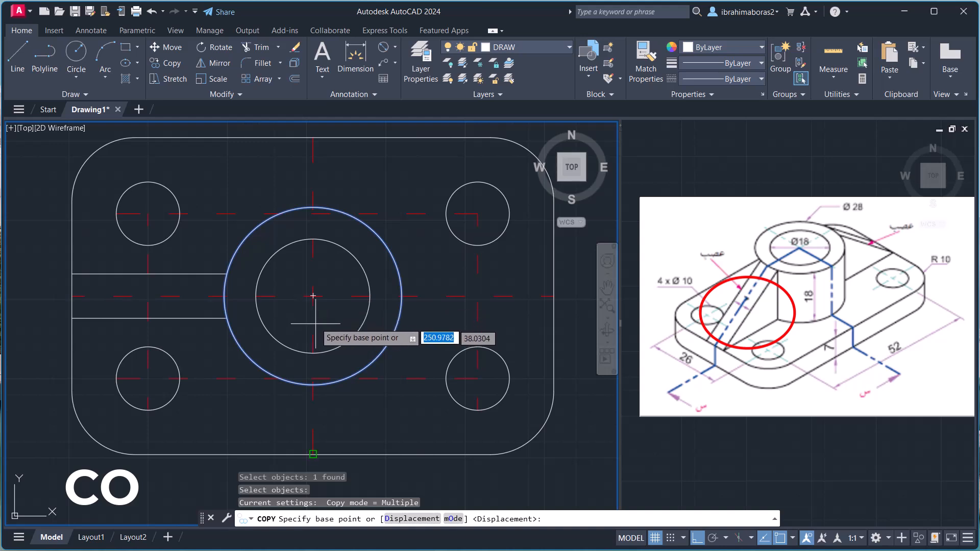
{"action": "left_click", "coordinate": [313, 295]}
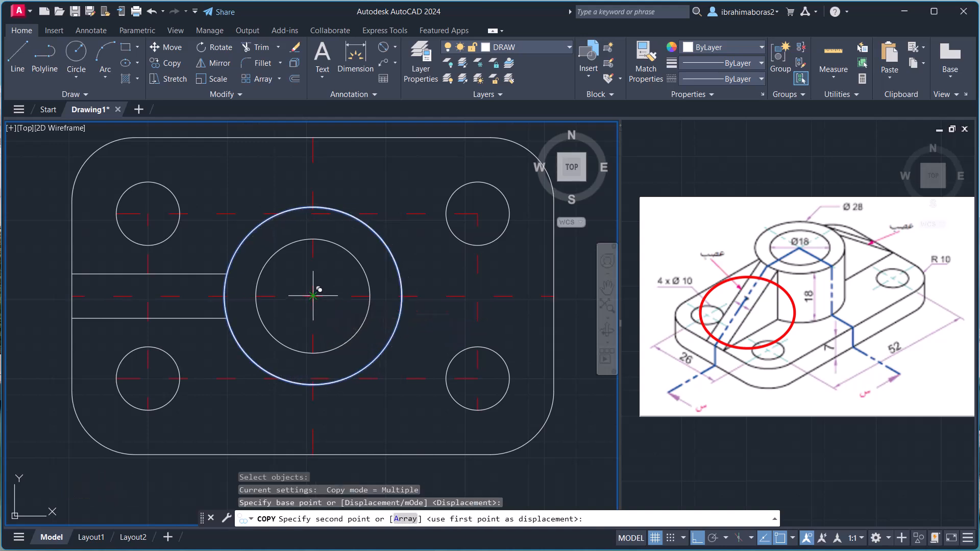
{"action": "right_click", "coordinate": [268, 312]}
{"action": "left_click", "coordinate": [283, 313]}
- Trim one of the coincident outer boss circles, keeping only the arc between the two rib lines
{"action": "type", "text": "tr"}
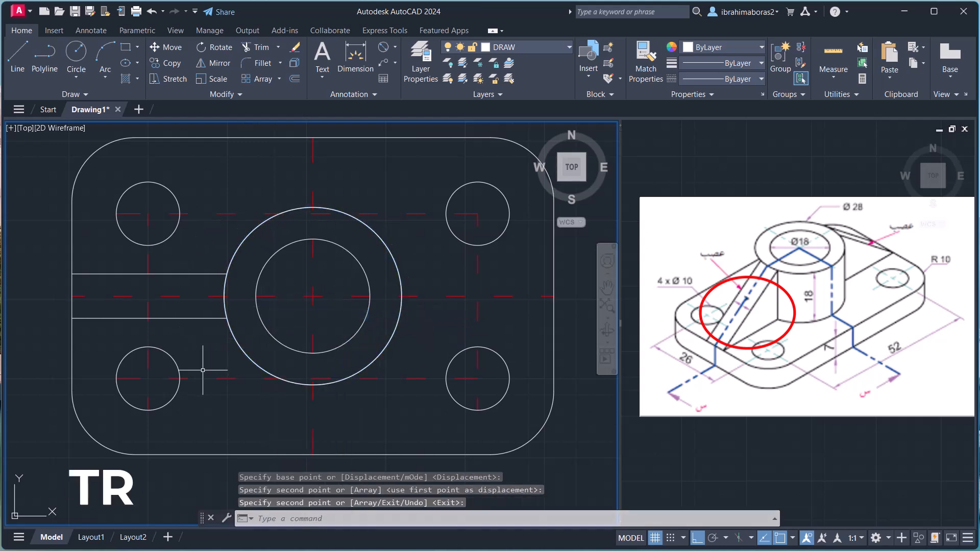
{"action": "key", "text": "Return"}
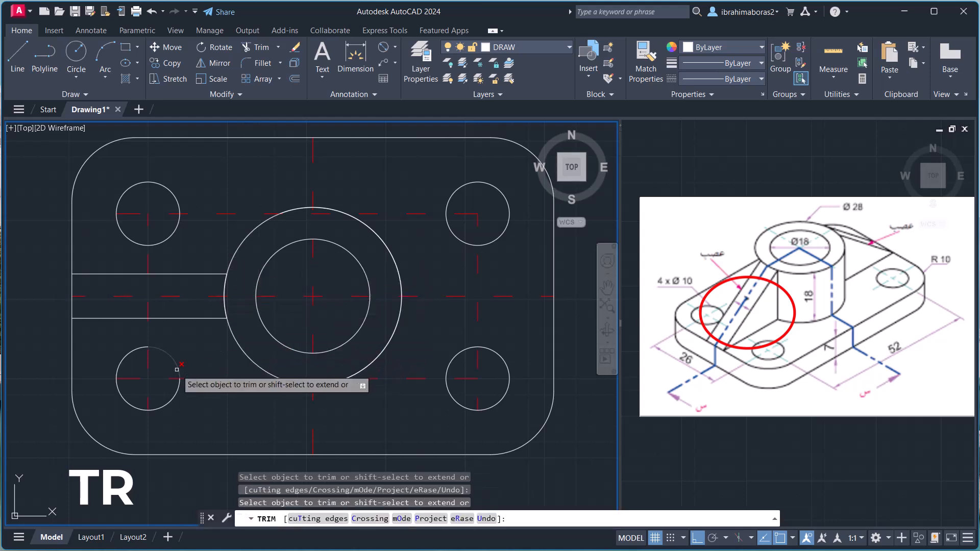
{"action": "right_click", "coordinate": [199, 341]}
{"action": "left_click", "coordinate": [225, 360]}
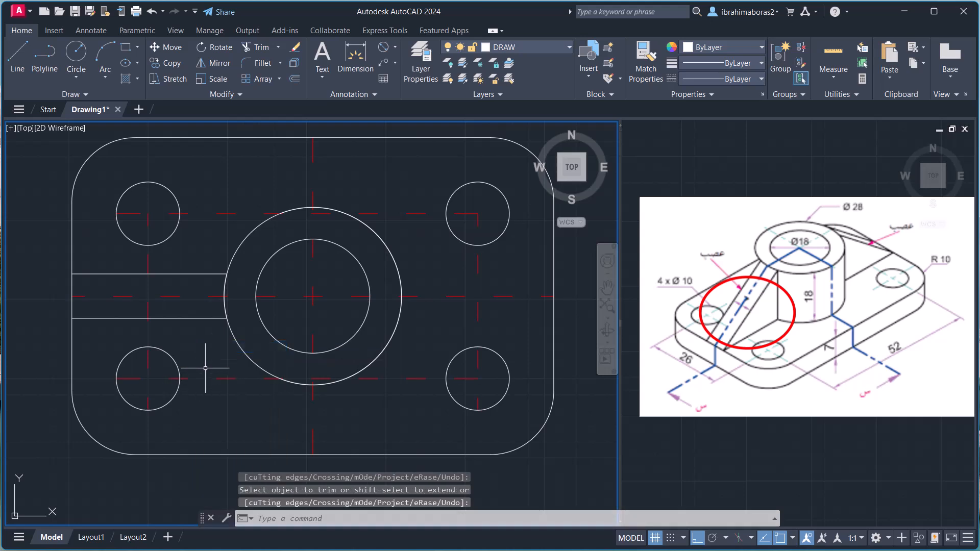
- Draw a polyline closing the rib's left end between the two rib lines on the plate's edge
{"action": "type", "text": "PL"}
{"action": "key", "text": "Return"}
{"action": "left_click", "coordinate": [72, 274]}
{"action": "left_click", "coordinate": [72, 318]}
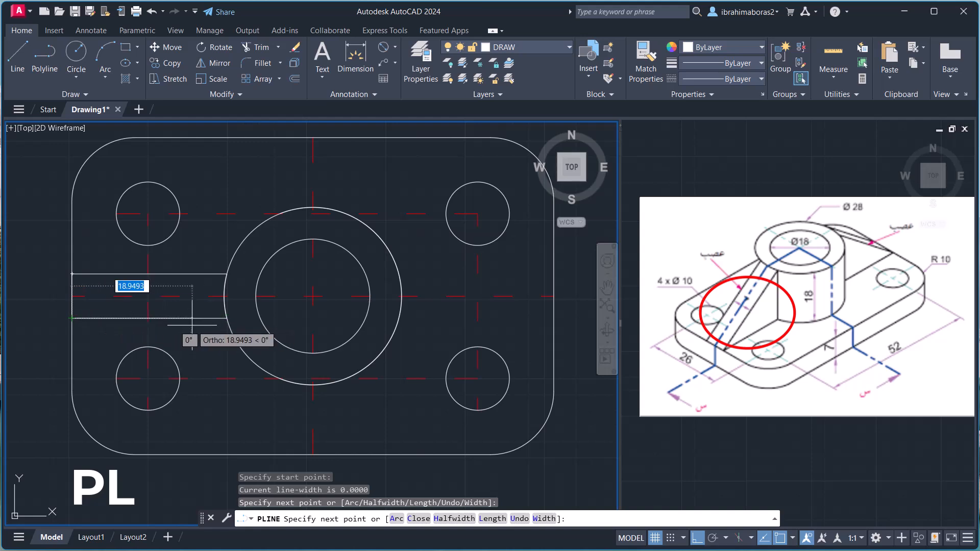
{"action": "right_click", "coordinate": [192, 325]}
{"action": "left_click", "coordinate": [214, 333]}
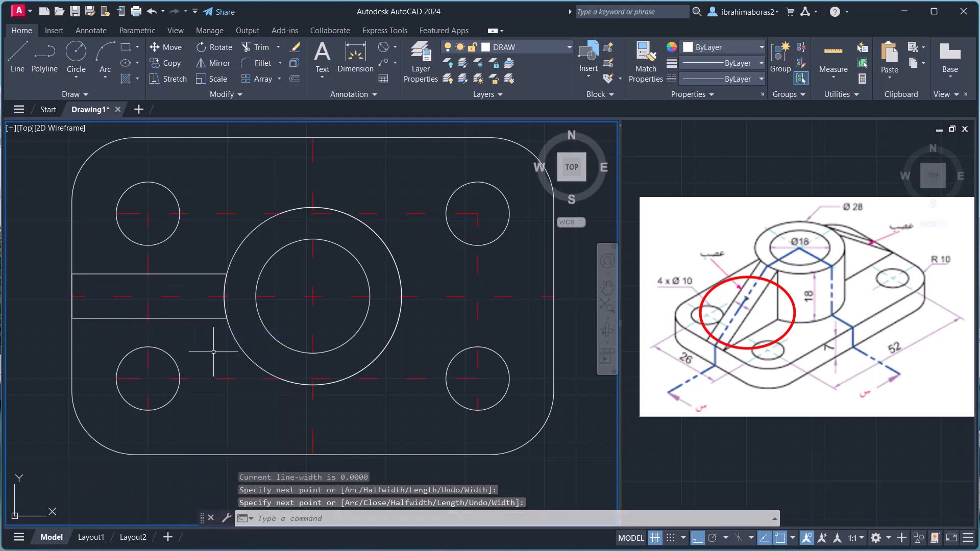
- Join the two rib lines, the boss arc and the left end segment into one polyline with PEDIT
{"action": "type", "text": "pe"}
{"action": "key", "text": "Return"}
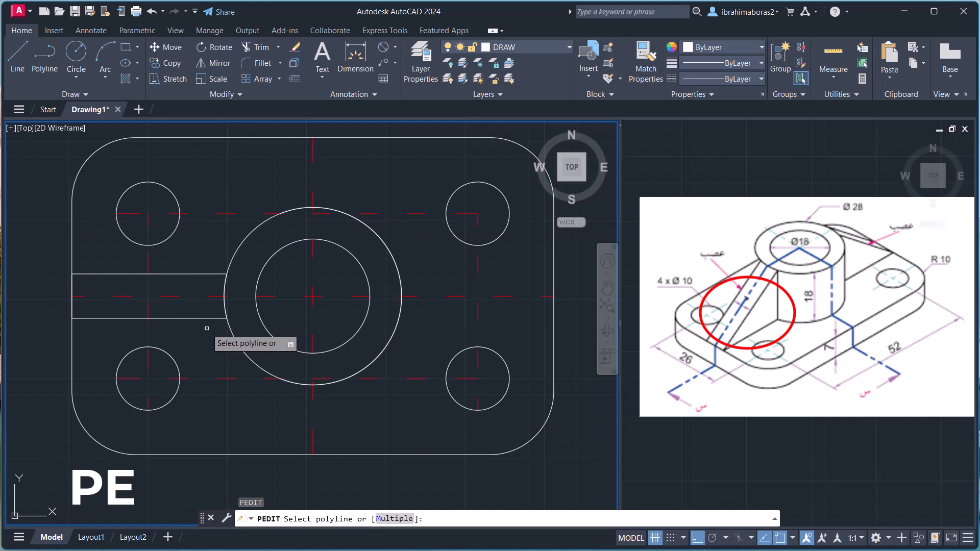
{"action": "left_click", "coordinate": [204, 318]}
{"action": "key", "text": "Return"}
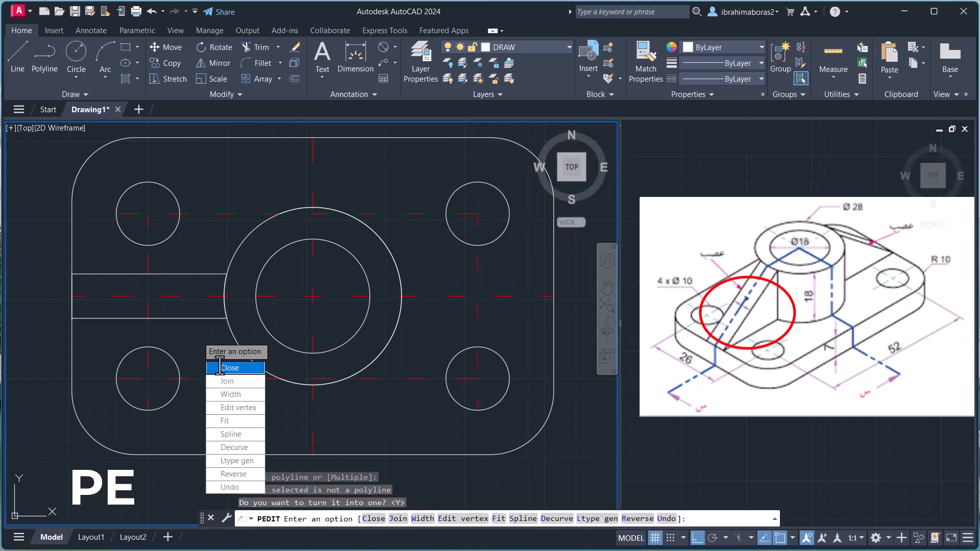
{"action": "left_click", "coordinate": [221, 380]}
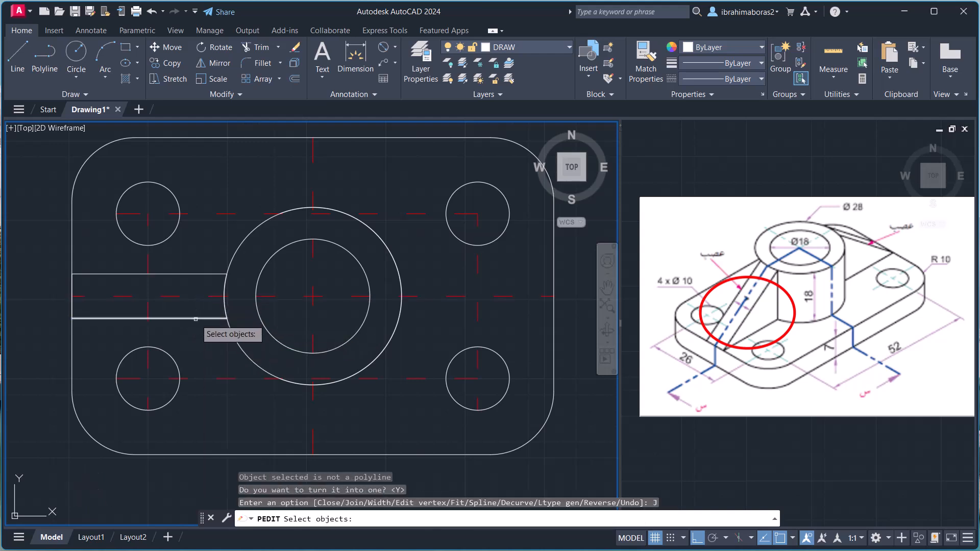
{"action": "left_click", "coordinate": [201, 318]}
{"action": "left_click", "coordinate": [226, 307]}
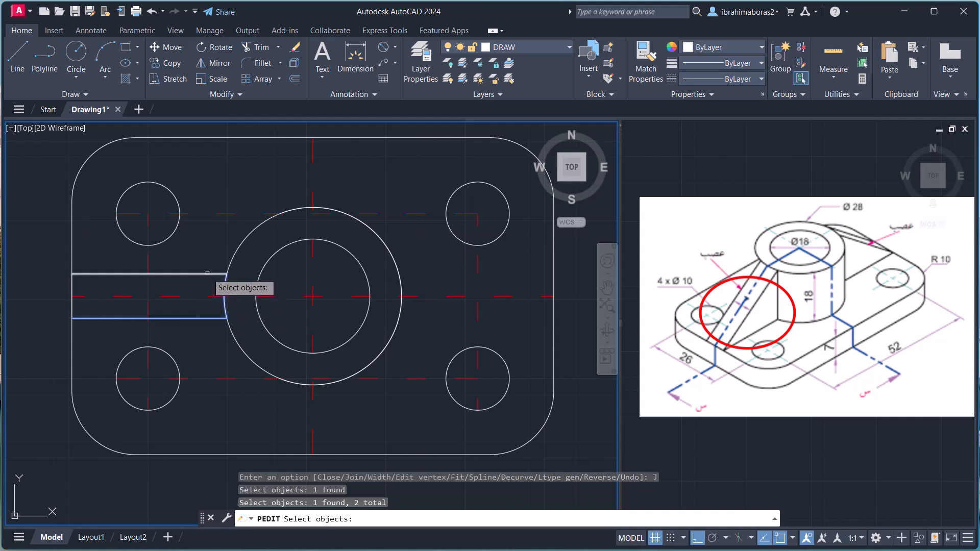
{"action": "left_click", "coordinate": [204, 274]}
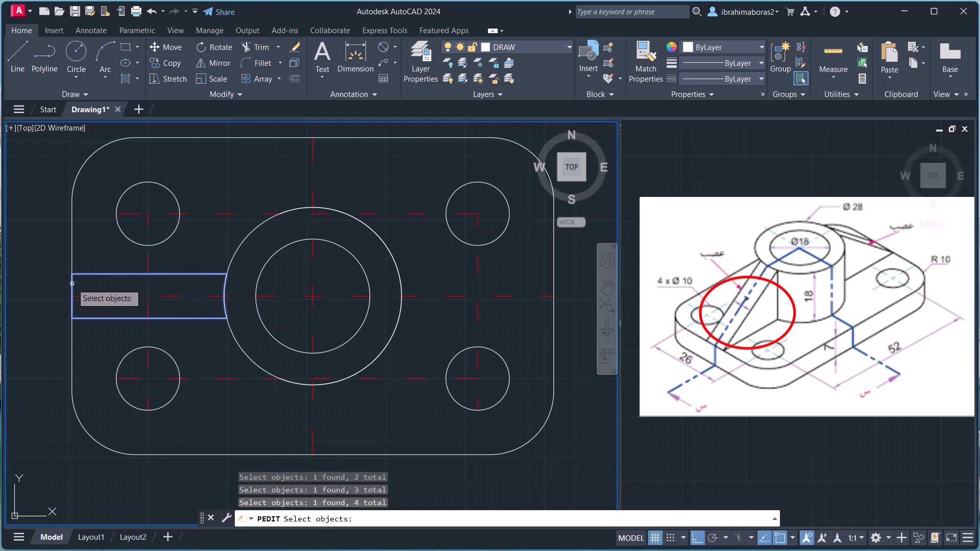
{"action": "key", "text": "Return"}
{"action": "right_click", "coordinate": [43, 85]}
{"action": "left_click", "coordinate": [51, 94]}
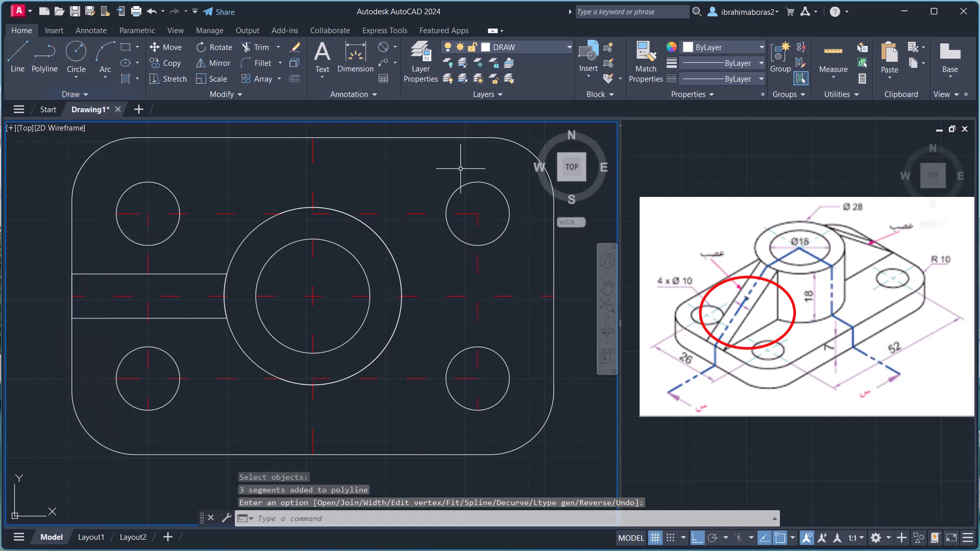
- Switch the drawing viewport to the isometric home view and frame the bracket outline
{"action": "scroll", "coordinate": [258, 263], "scroll_direction": "down", "scroll_amount": 3}
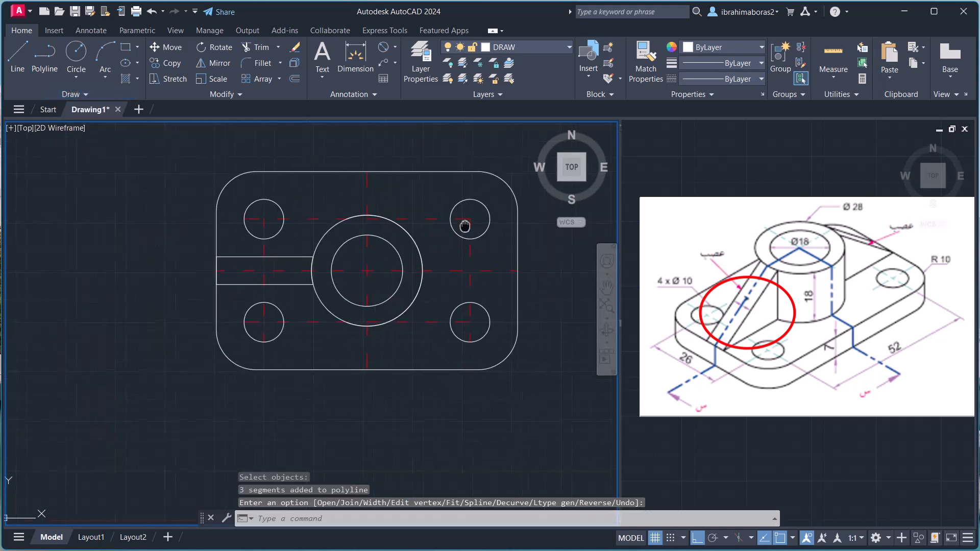
{"action": "left_click", "coordinate": [536, 128]}
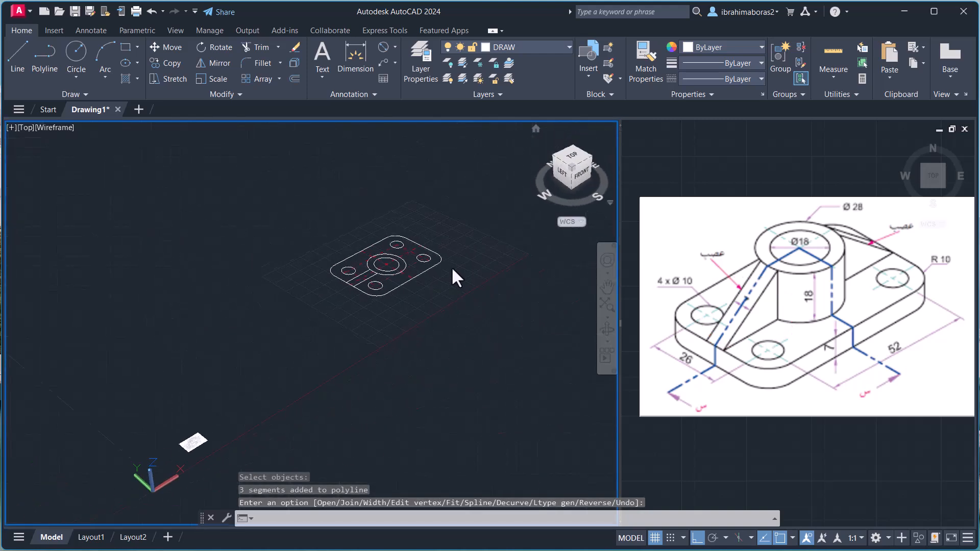
{"action": "scroll", "coordinate": [412, 234], "scroll_direction": "up", "scroll_amount": 4}
{"action": "middle_click_drag", "start_coordinate": [414, 235], "coordinate": [359, 239]}
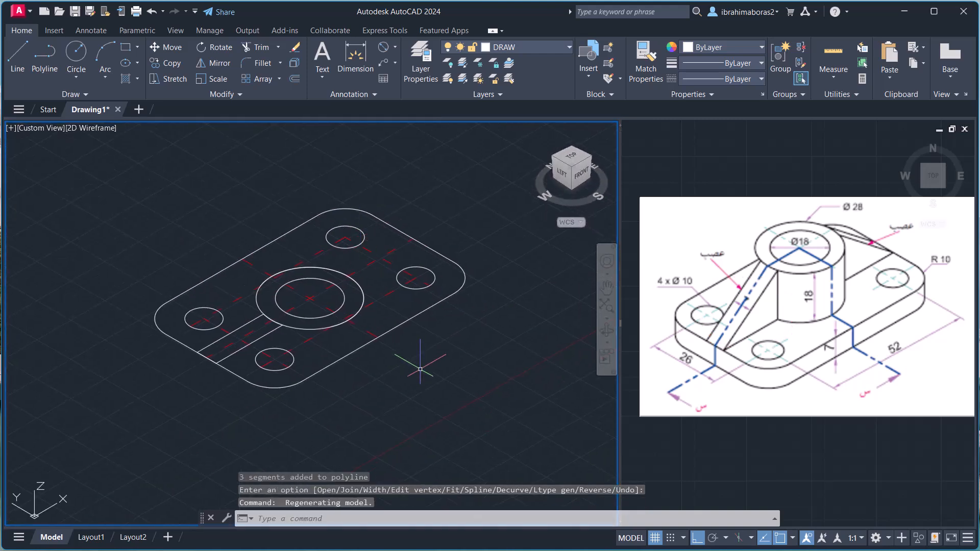
- Extrude the rounded plate outline together with its four corner hole circles 7 units downward
{"action": "type", "text": "EX"}
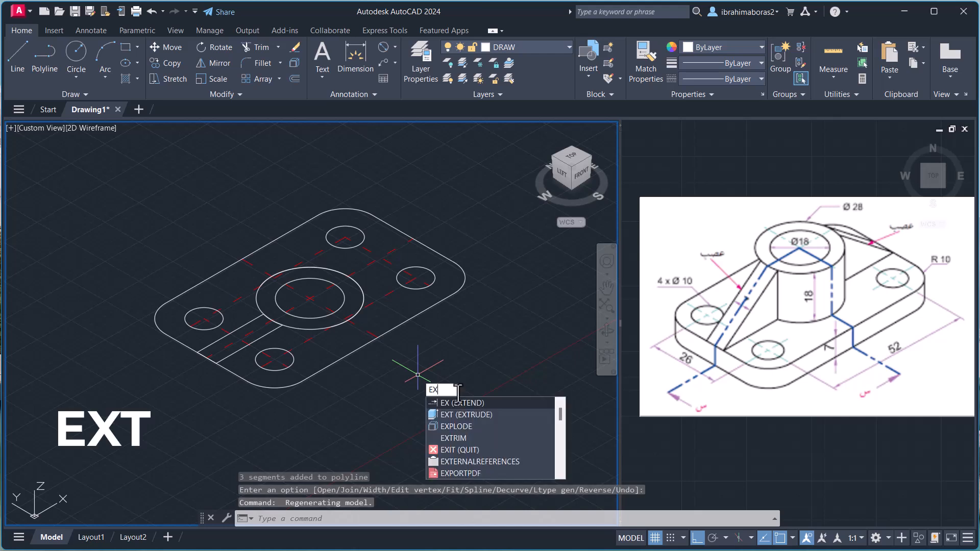
{"action": "left_click", "coordinate": [467, 414]}
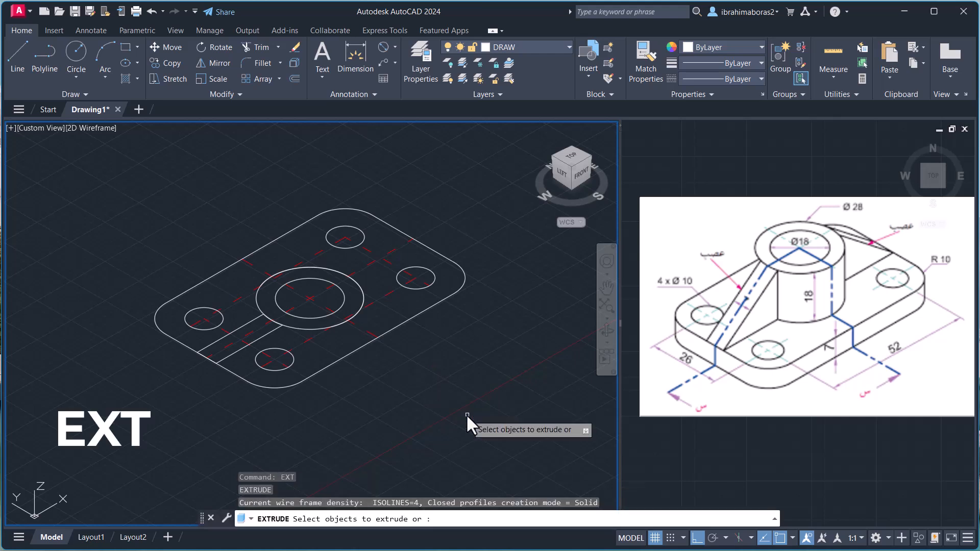
{"action": "left_click", "coordinate": [420, 318]}
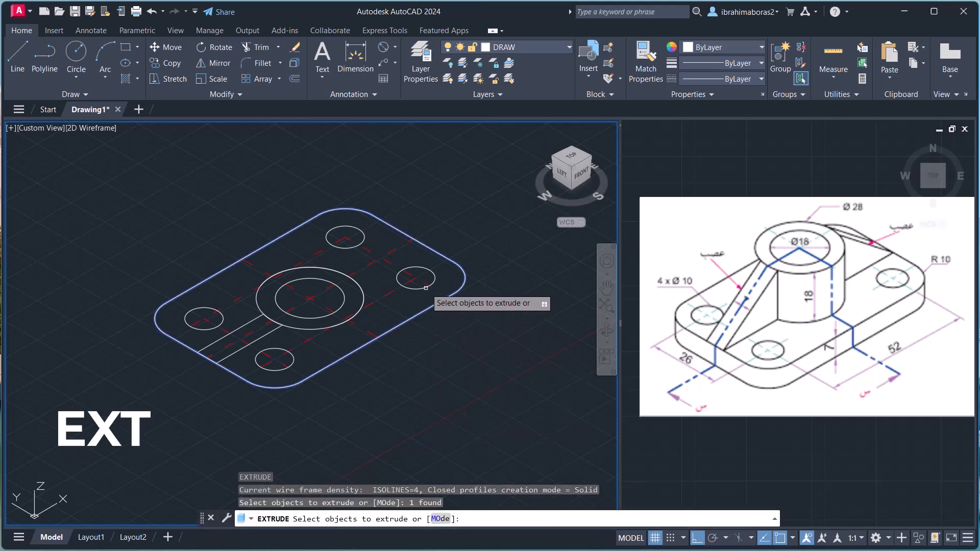
{"action": "left_click", "coordinate": [402, 268]}
{"action": "left_click", "coordinate": [364, 238]}
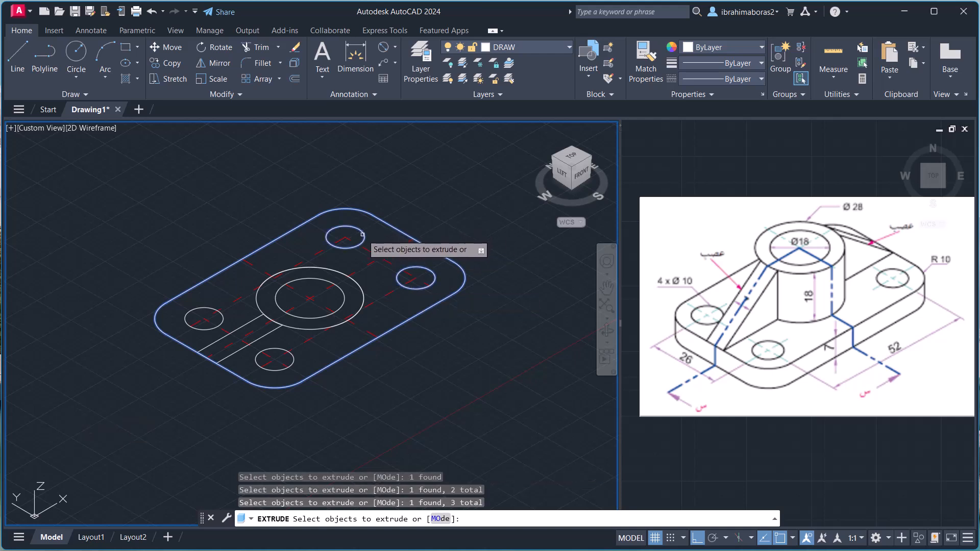
{"action": "left_click", "coordinate": [204, 307]}
{"action": "left_click", "coordinate": [292, 358]}
{"action": "right_click", "coordinate": [429, 358]}
{"action": "left_click", "coordinate": [460, 365]}
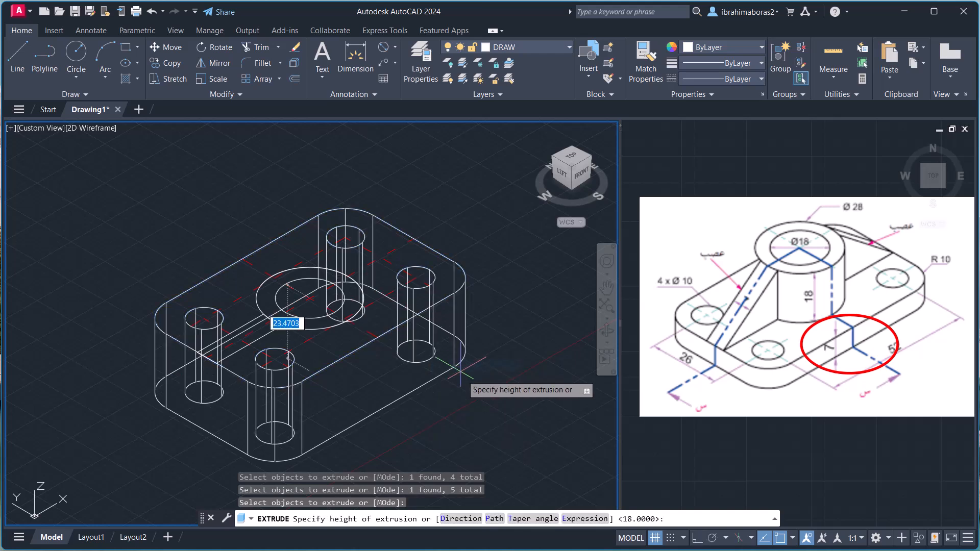
{"action": "type", "text": "7"}
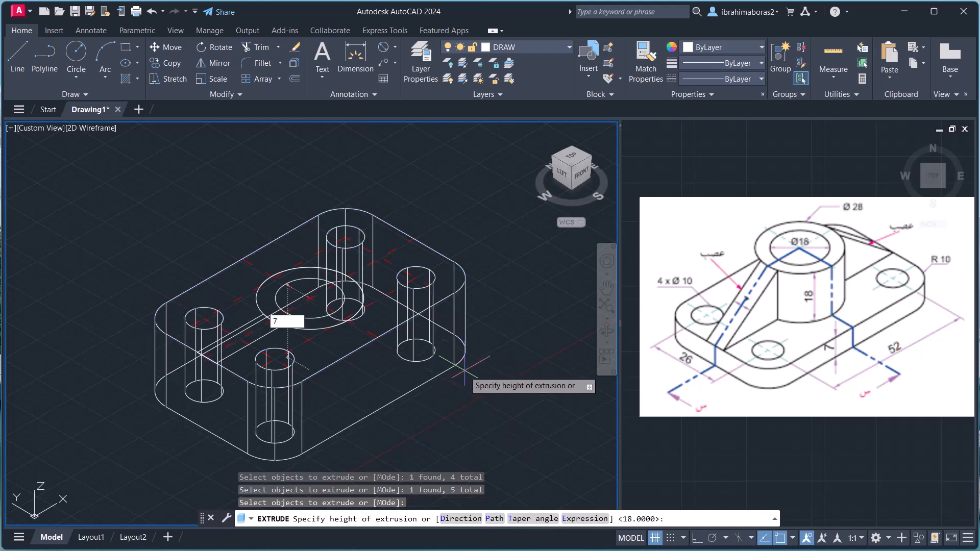
{"action": "key", "text": "Return"}
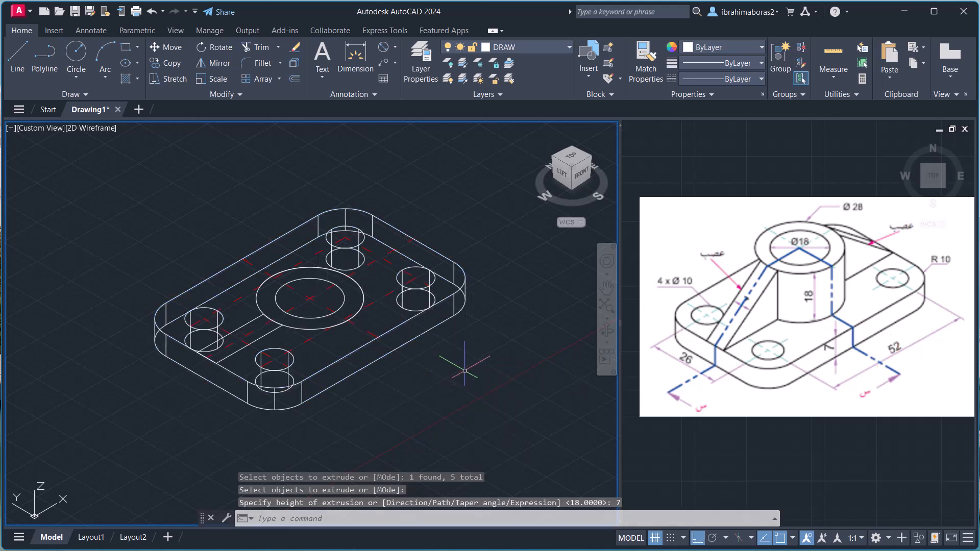
- Subtract the four corner cylinders from the plate solid to cut the through holes
{"action": "type", "text": "SU"}
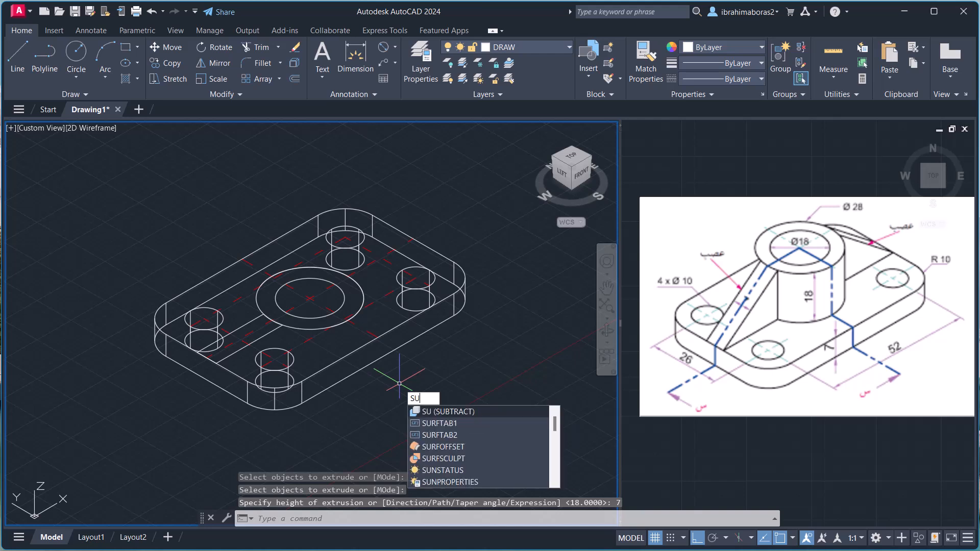
{"action": "type", "text": "B"}
{"action": "key", "text": "Return"}
{"action": "left_click", "coordinate": [418, 334]}
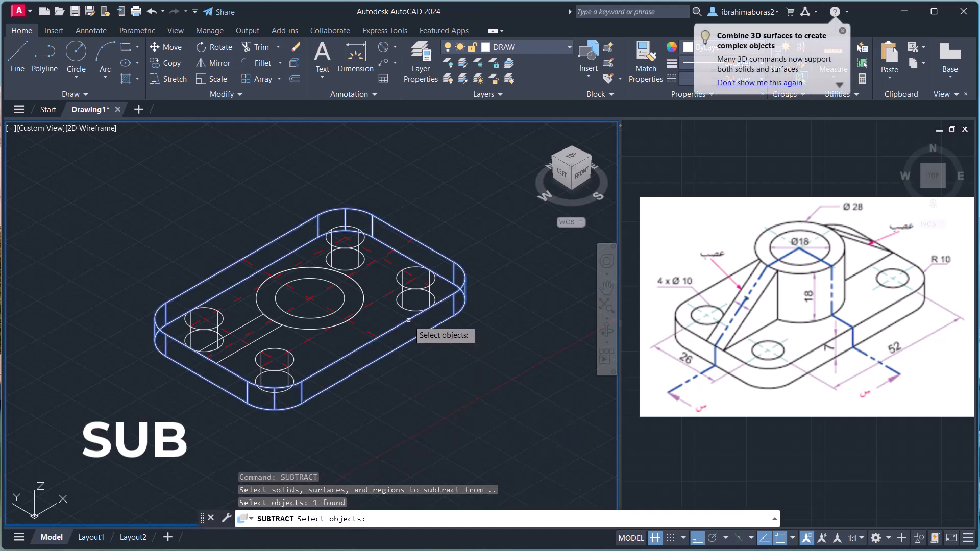
{"action": "key", "text": "Return"}
{"action": "left_click", "coordinate": [434, 293]}
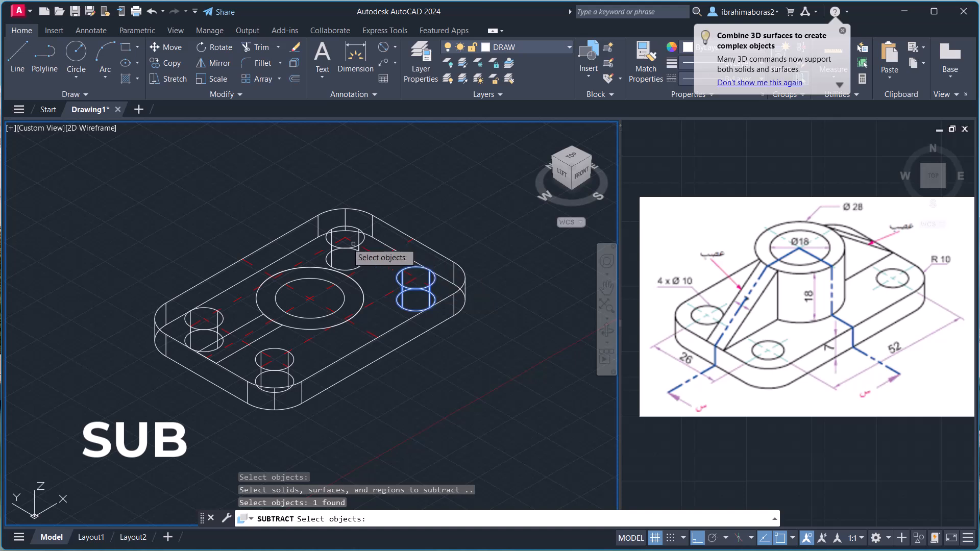
{"action": "left_click", "coordinate": [344, 247]}
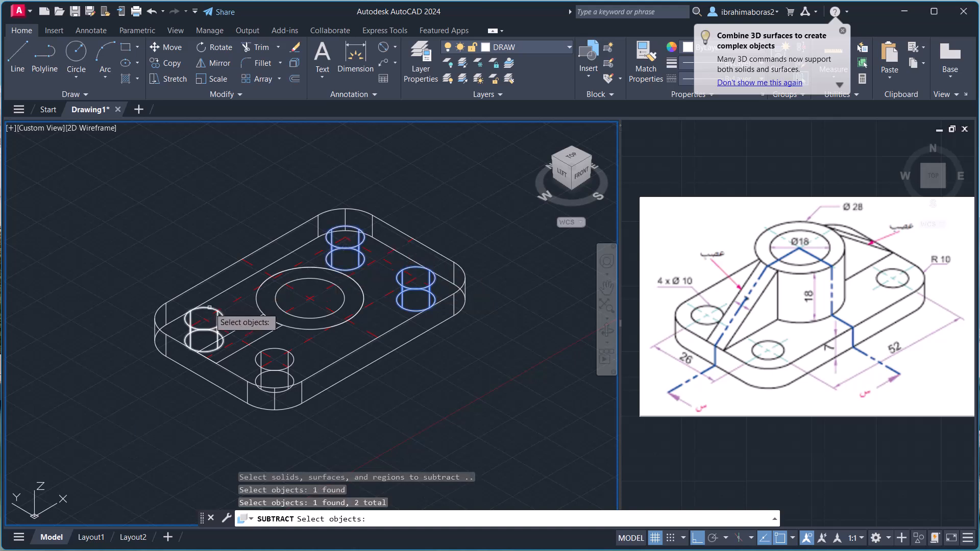
{"action": "left_click", "coordinate": [209, 308]}
{"action": "left_click", "coordinate": [262, 352]}
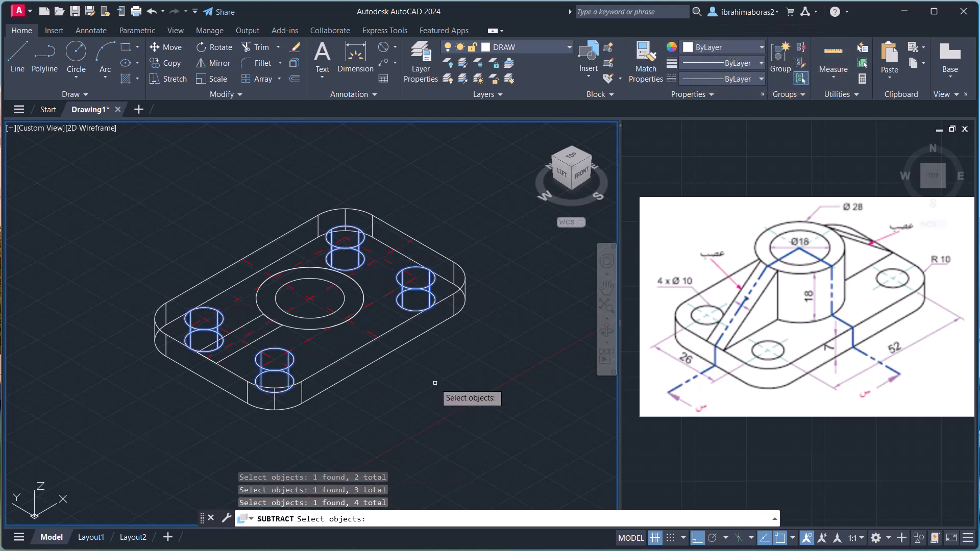
{"action": "key", "text": "Return"}
- Preview the drilled plate in the Shaded with edges visual style and return to 2D Wireframe
{"action": "left_click", "coordinate": [94, 128]}
{"action": "left_click", "coordinate": [141, 227]}
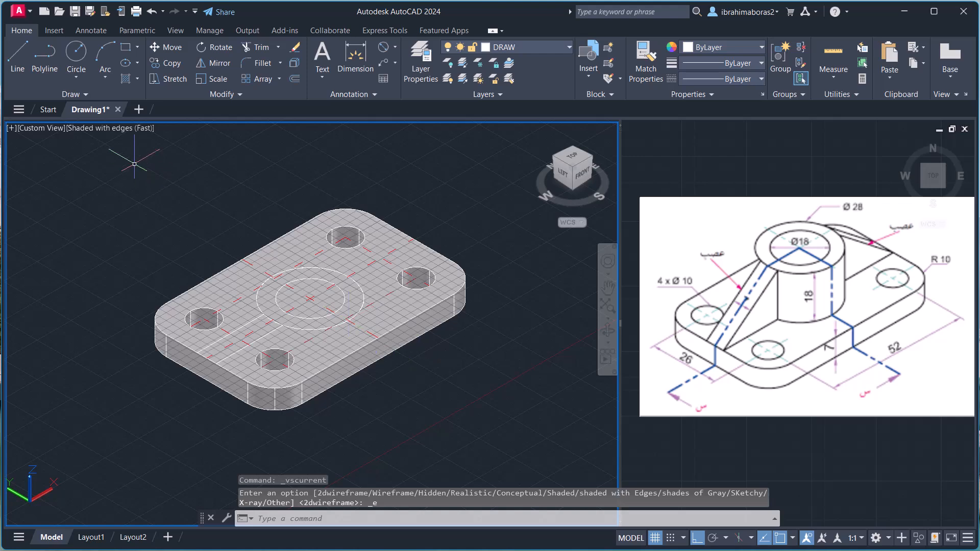
{"action": "left_click", "coordinate": [114, 129]}
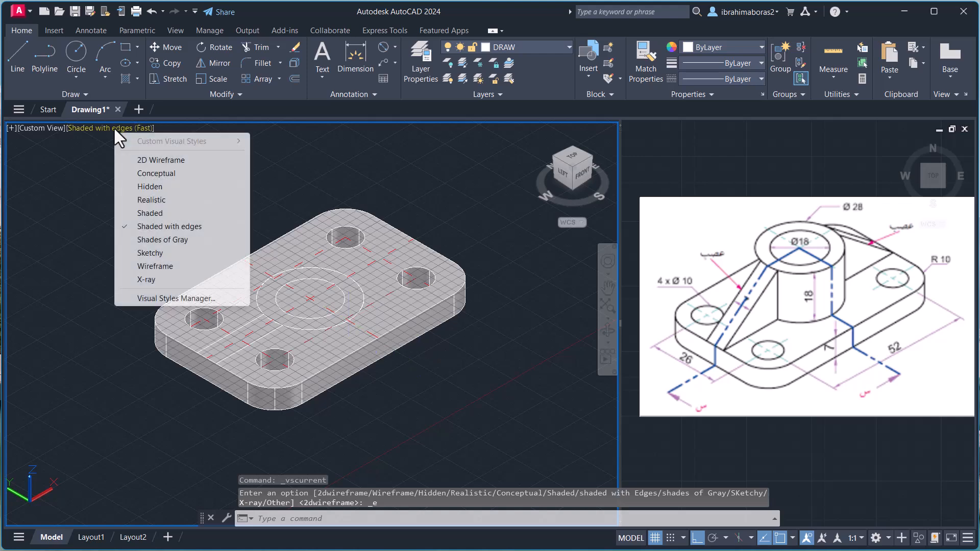
{"action": "left_click", "coordinate": [151, 162]}
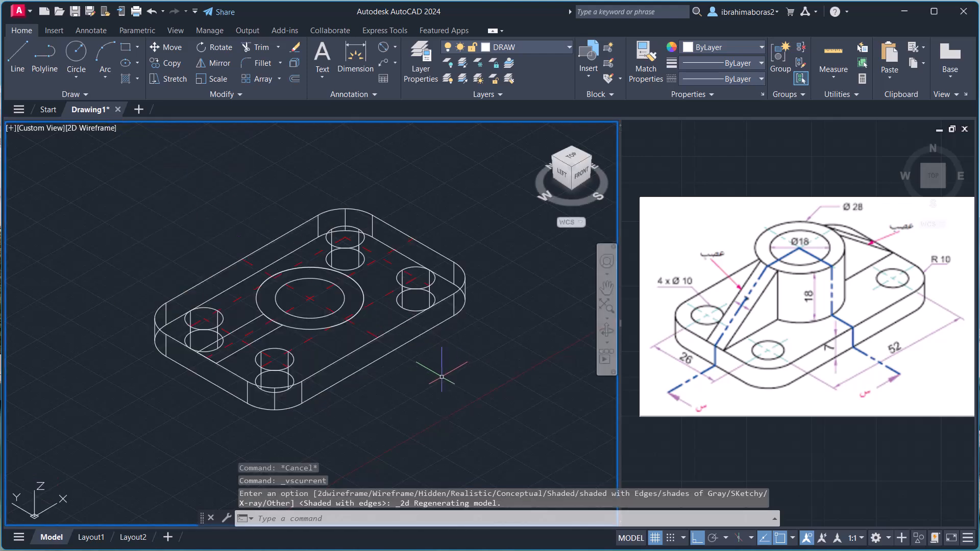
- Extrude the two full concentric boss circles and the closed rib profile 18 units upward from the plate's top
{"action": "type", "text": "TRUDE"}
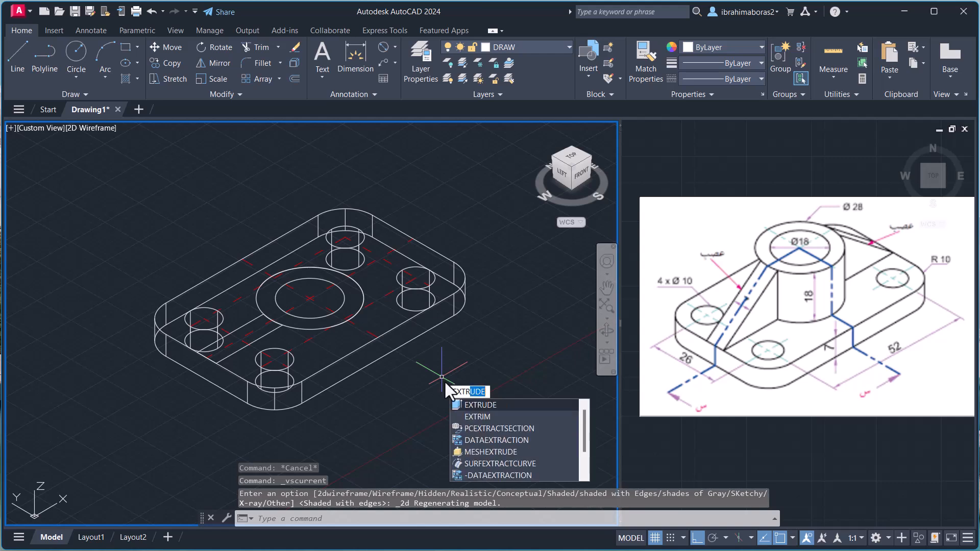
{"action": "key", "text": "Return"}
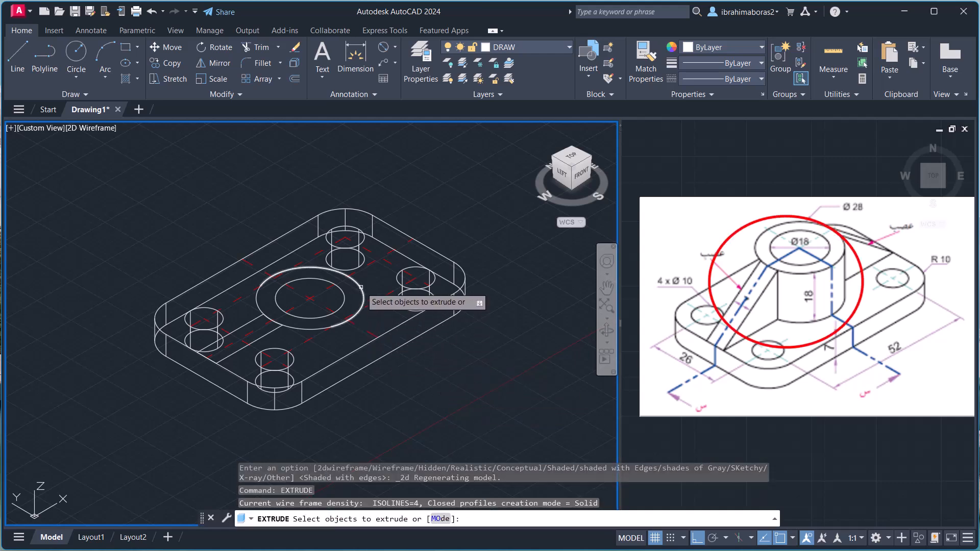
{"action": "left_click", "coordinate": [343, 292]}
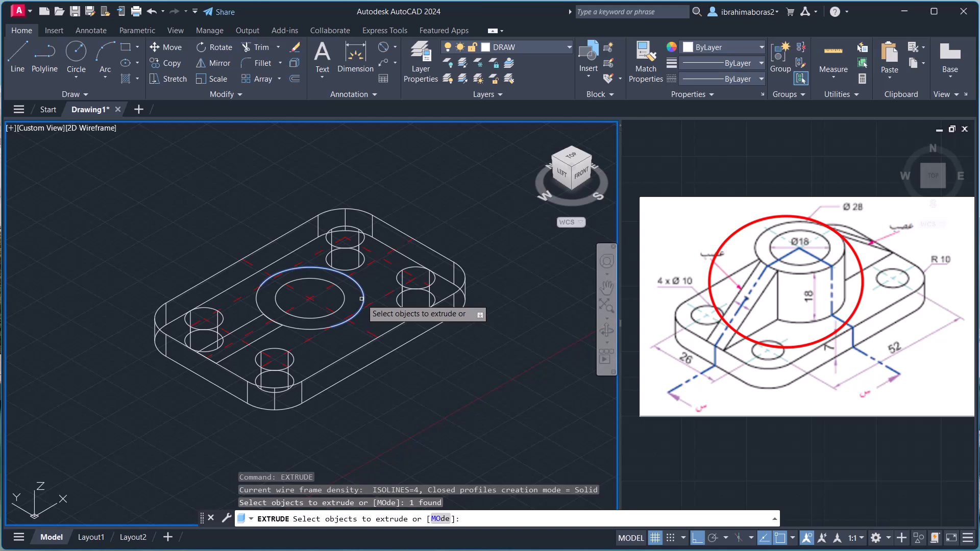
{"action": "type", "text": "U"}
{"action": "key", "text": "Return"}
{"action": "left_click", "coordinate": [310, 327]}
{"action": "left_click", "coordinate": [344, 305]}
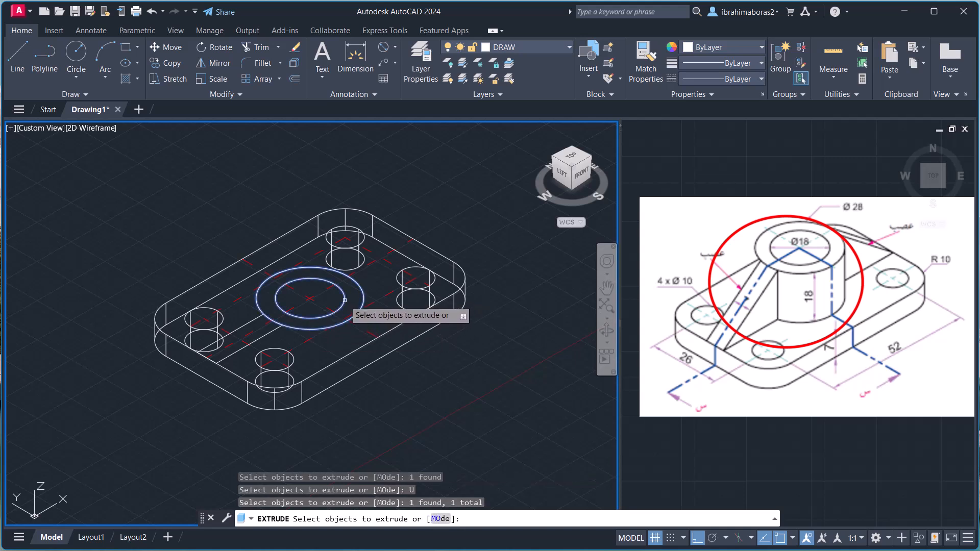
{"action": "left_click", "coordinate": [268, 332]}
{"action": "right_click", "coordinate": [432, 363]}
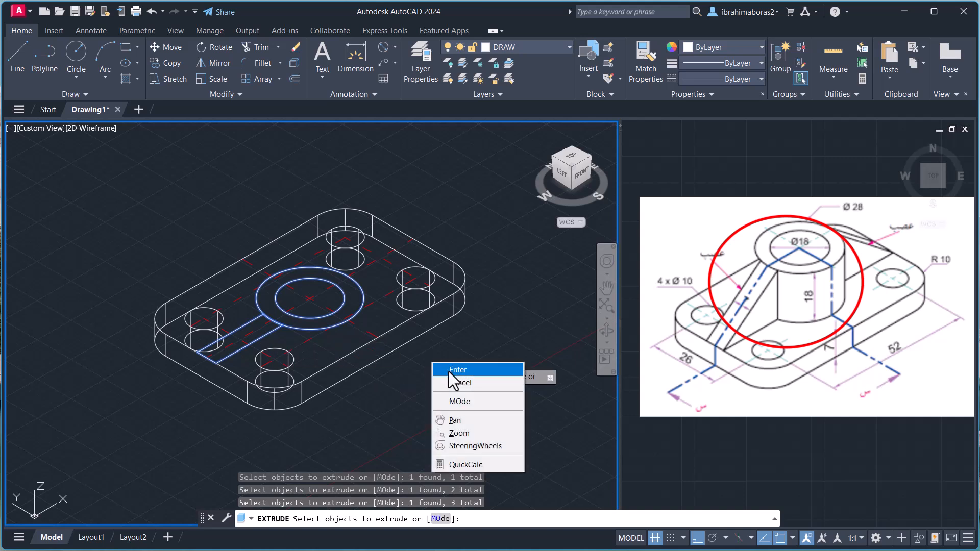
{"action": "left_click", "coordinate": [448, 370]}
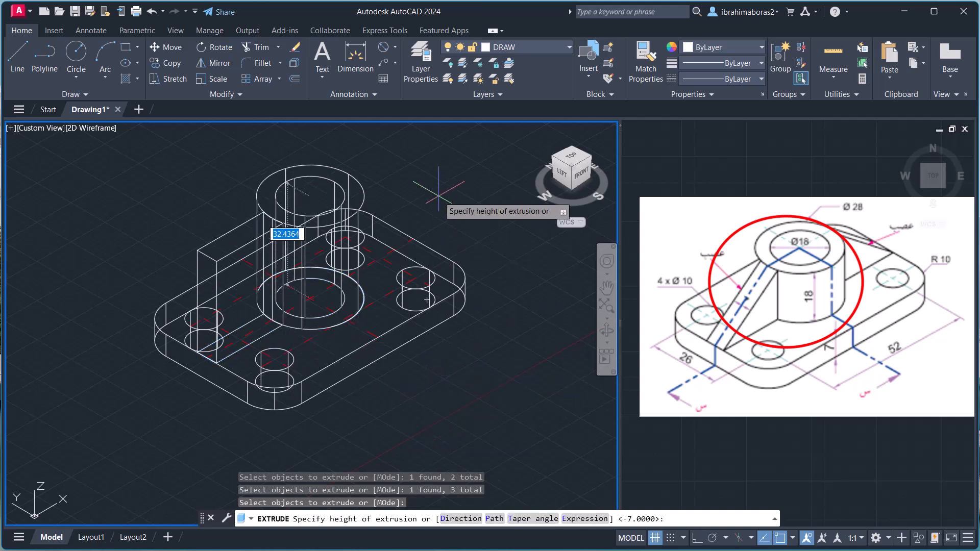
{"action": "key", "text": "Return"}
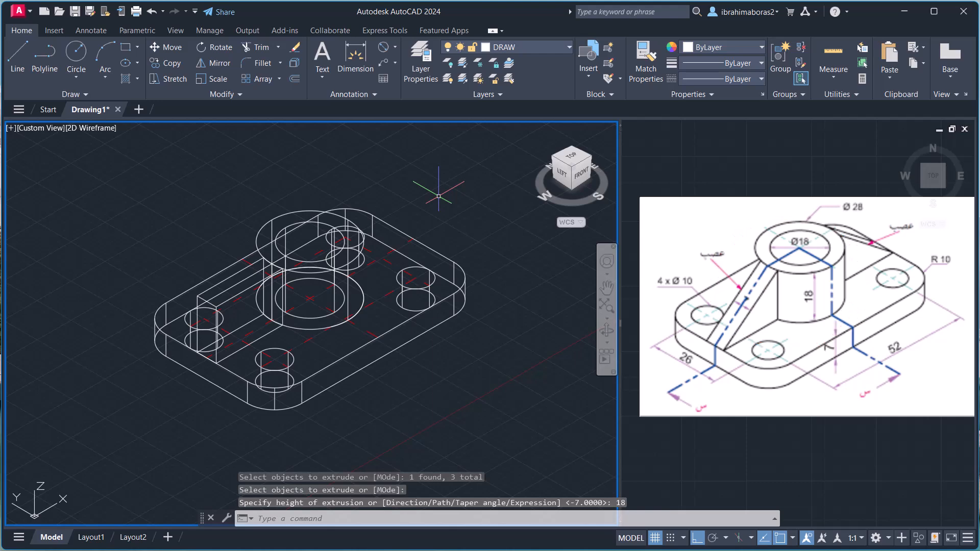
- Display the model in the Shaded with edges visual style
{"action": "left_click", "coordinate": [98, 128]}
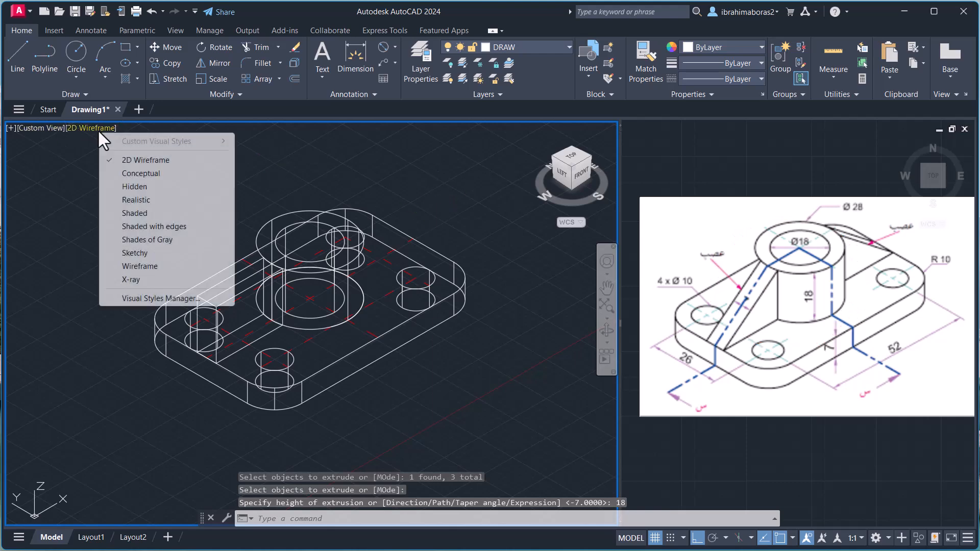
{"action": "left_click", "coordinate": [151, 228]}
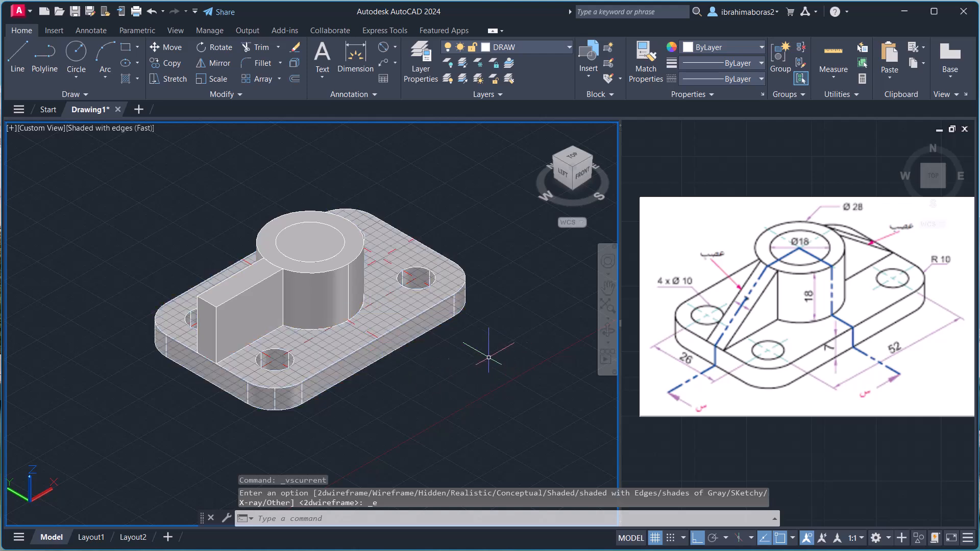
{"action": "scroll", "coordinate": [248, 312], "scroll_direction": "up", "scroll_amount": 3}
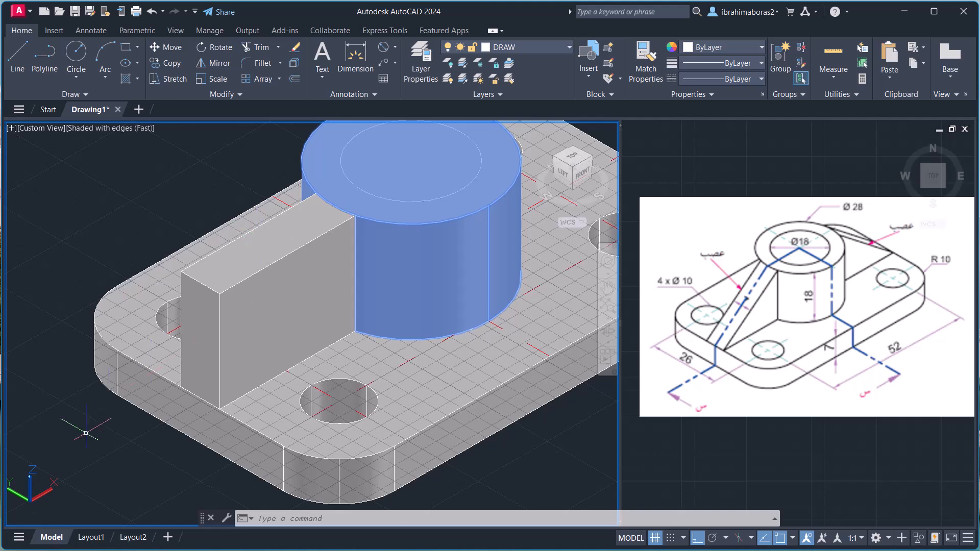
{"action": "key", "text": "Escape"}
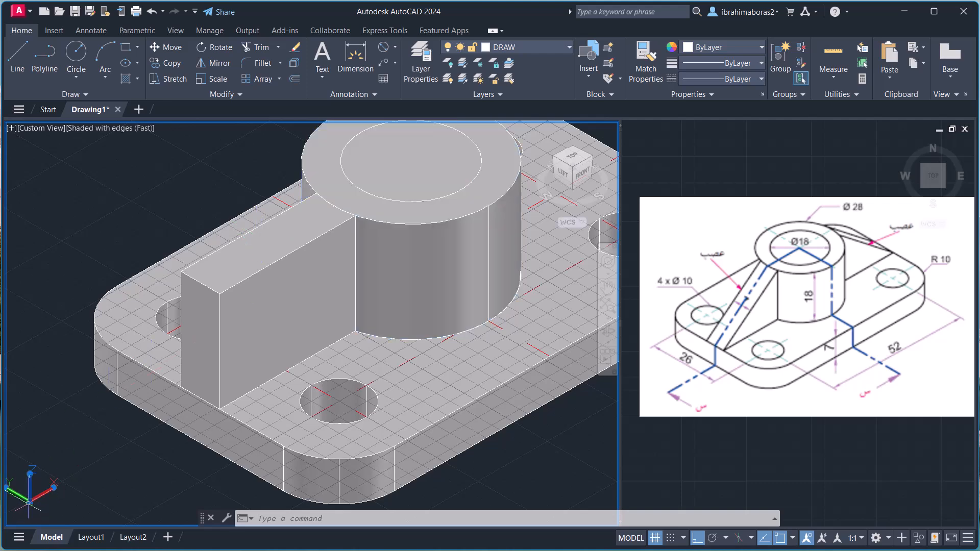
- Align the UCS to the rib's long side face with its origin at the face's upper outer corner
{"action": "left_click", "coordinate": [30, 503]}
{"action": "left_click", "coordinate": [30, 502]}
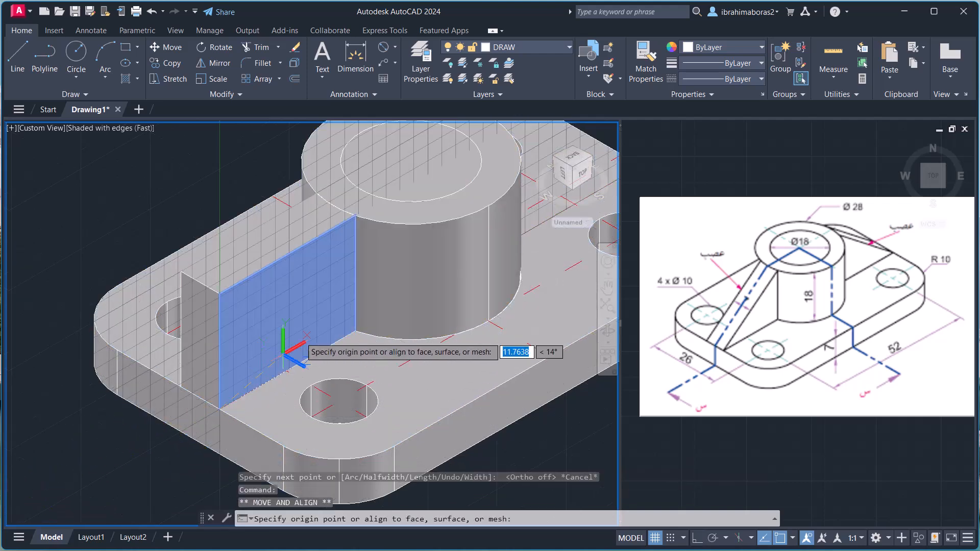
{"action": "left_click", "coordinate": [220, 295]}
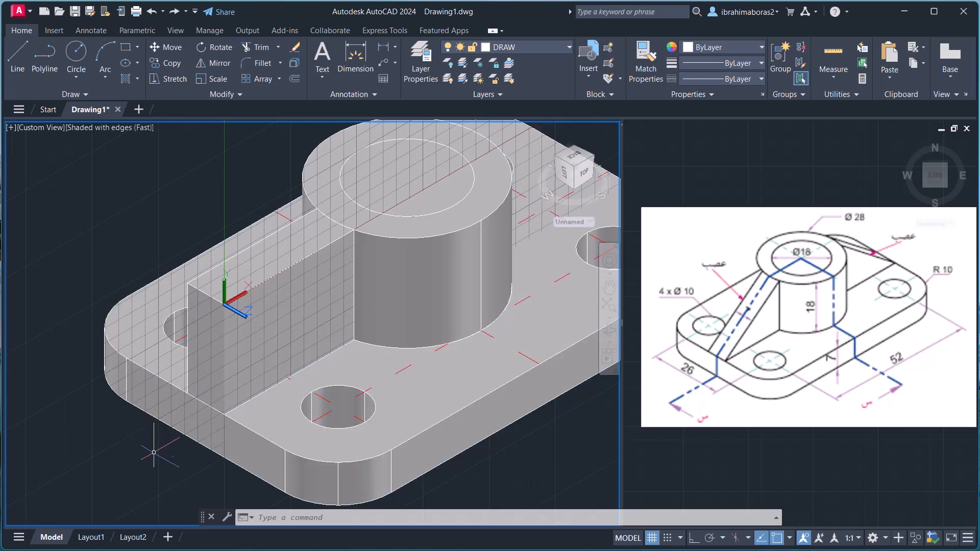
- Draw a closed triangular polyline on the rib's side face through its upper boss-side, upper outer and lower outer corners
{"action": "type", "text": "L"}
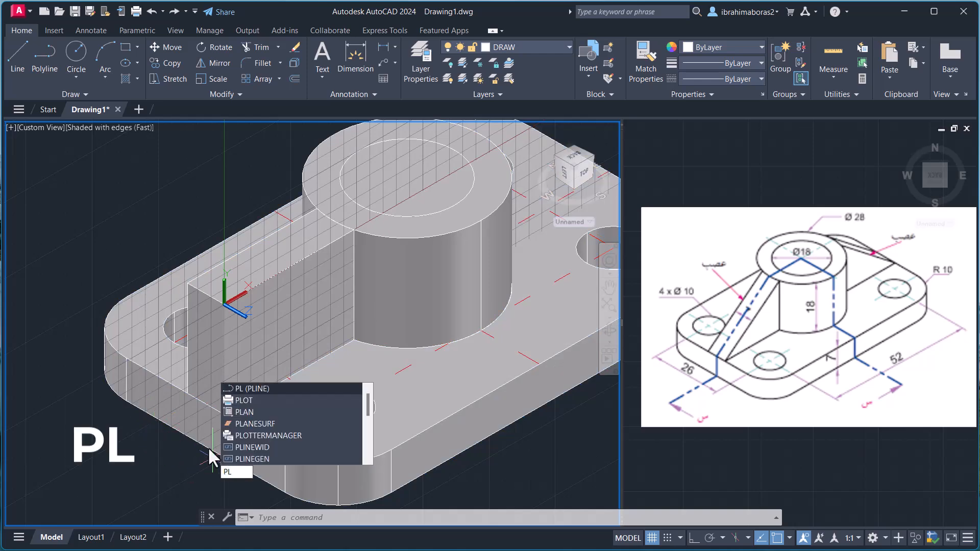
{"action": "key", "text": "Return"}
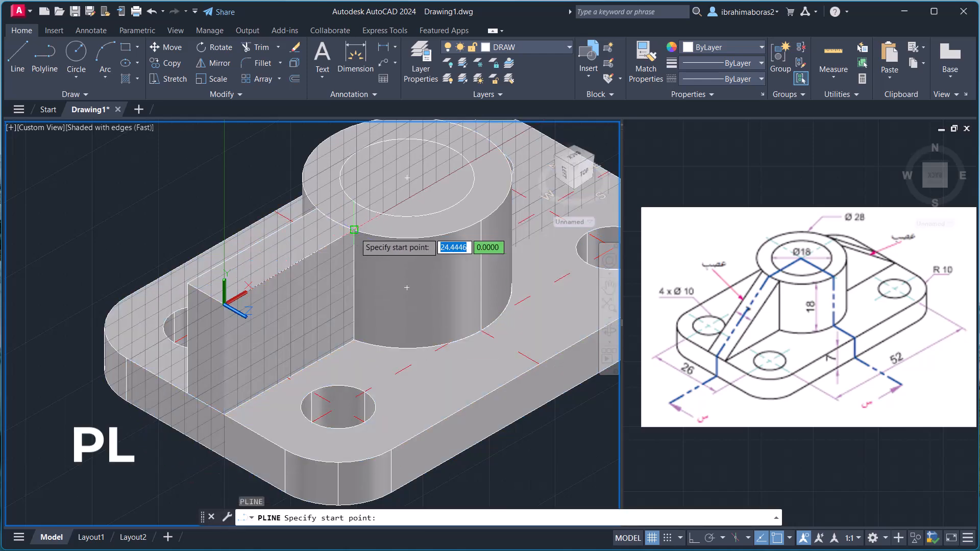
{"action": "left_click", "coordinate": [354, 230]}
{"action": "left_click", "coordinate": [224, 305]}
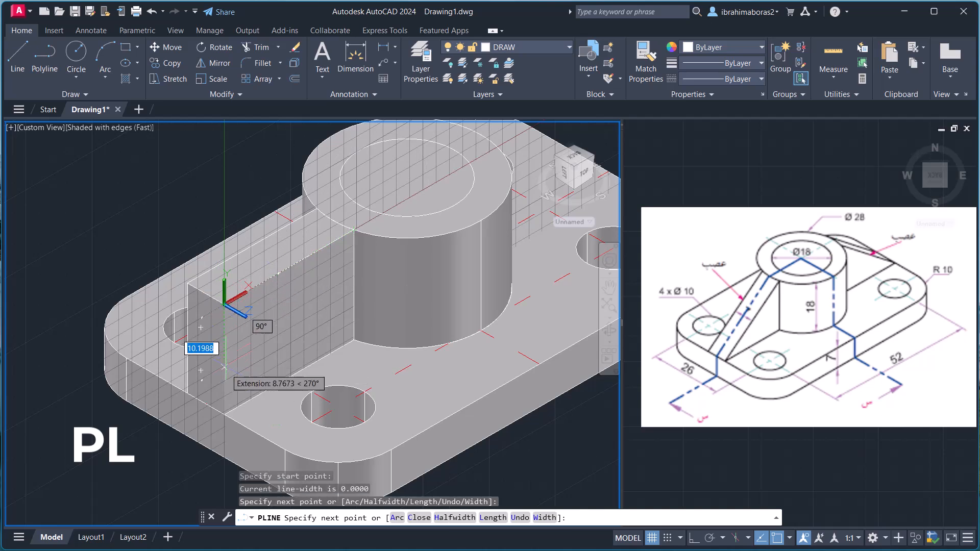
{"action": "left_click", "coordinate": [224, 415]}
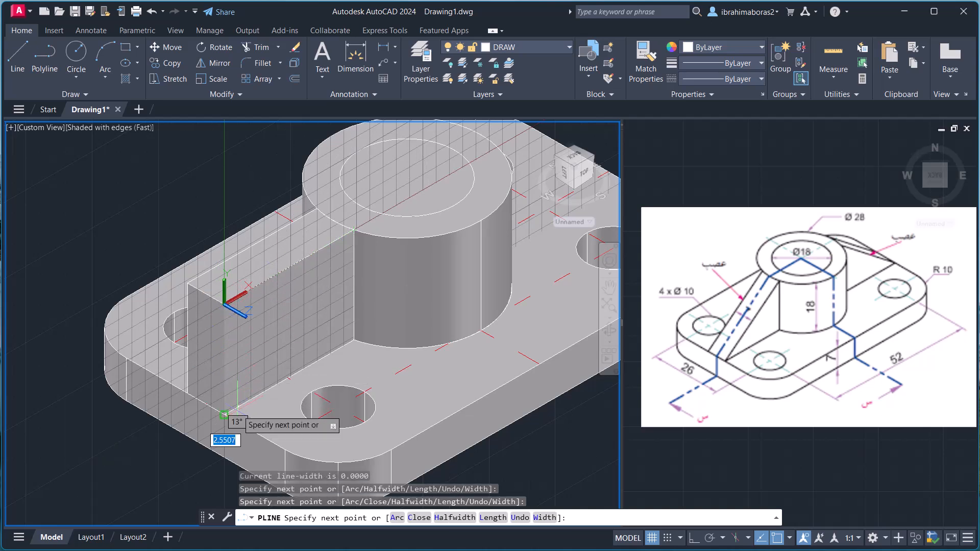
{"action": "left_click", "coordinate": [354, 230]}
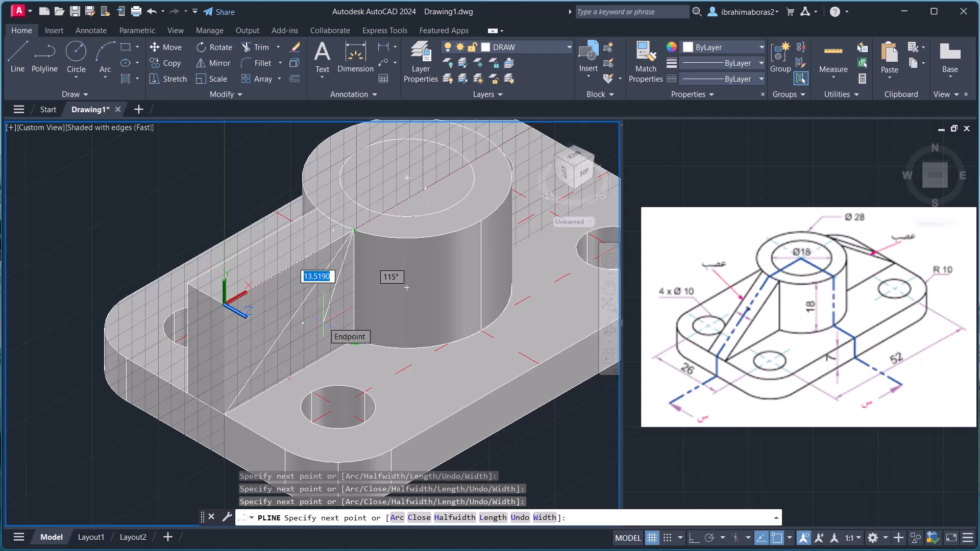
{"action": "right_click", "coordinate": [323, 322]}
{"action": "left_click", "coordinate": [343, 329]}
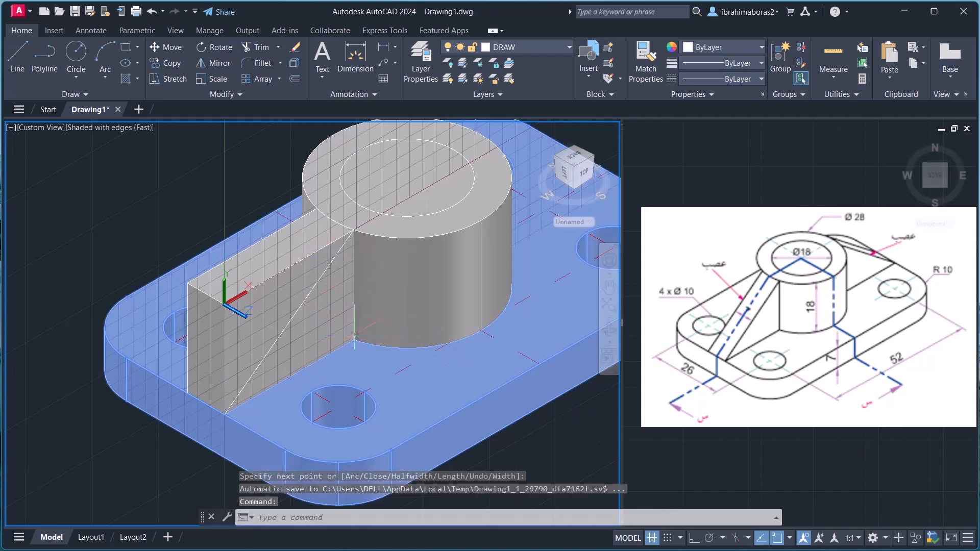
- Slice the rib block from its upper boss-side corner to its lower outer corner, keeping both sides
{"action": "type", "text": "SLICE"}
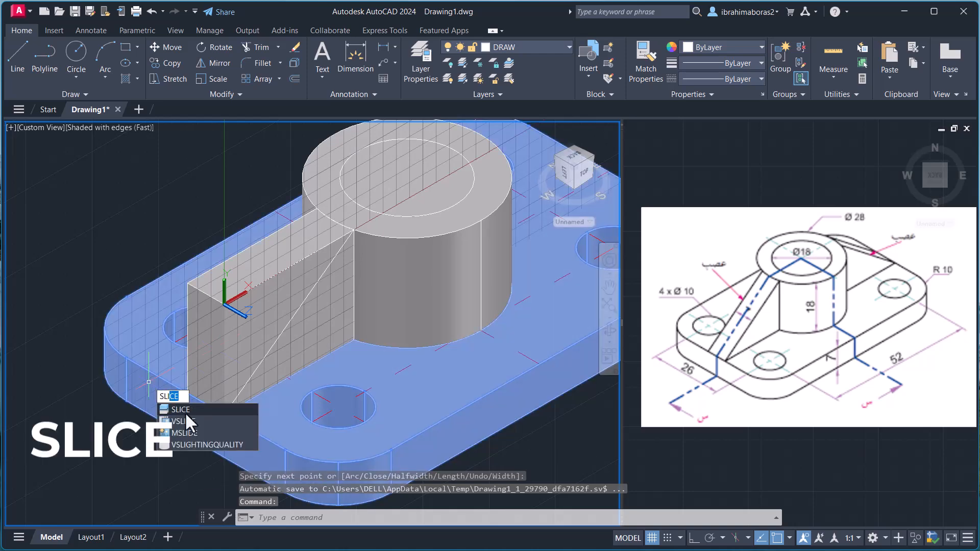
{"action": "left_click", "coordinate": [183, 410]}
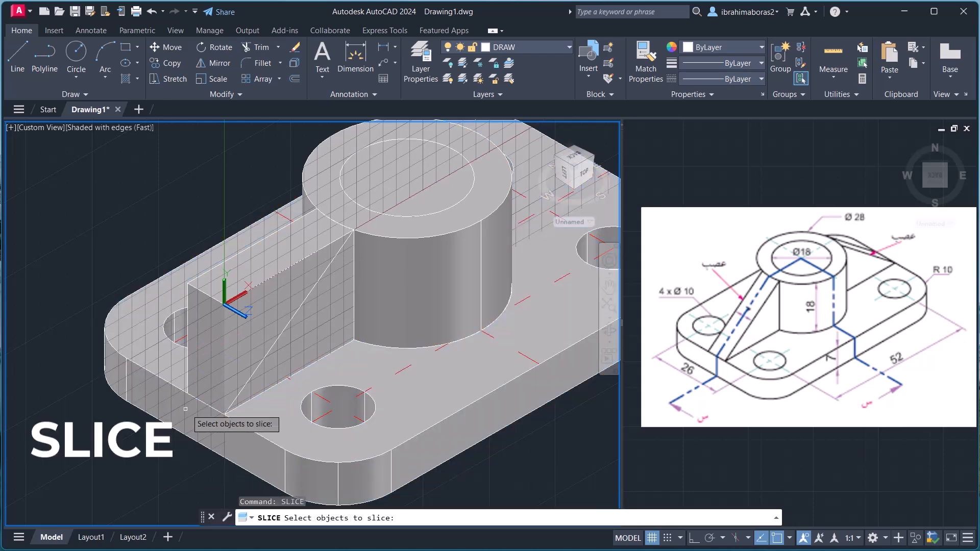
{"action": "left_click", "coordinate": [253, 241]}
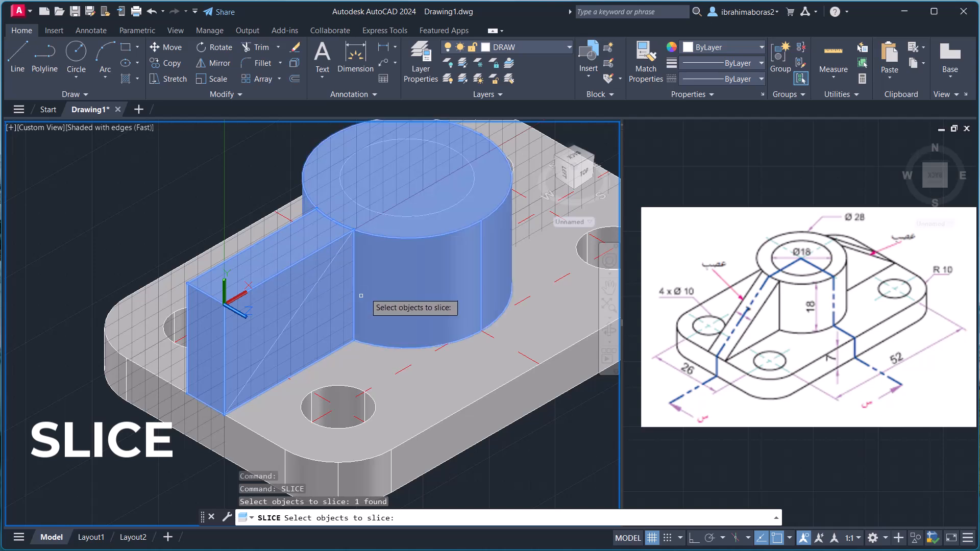
{"action": "key", "text": "Return"}
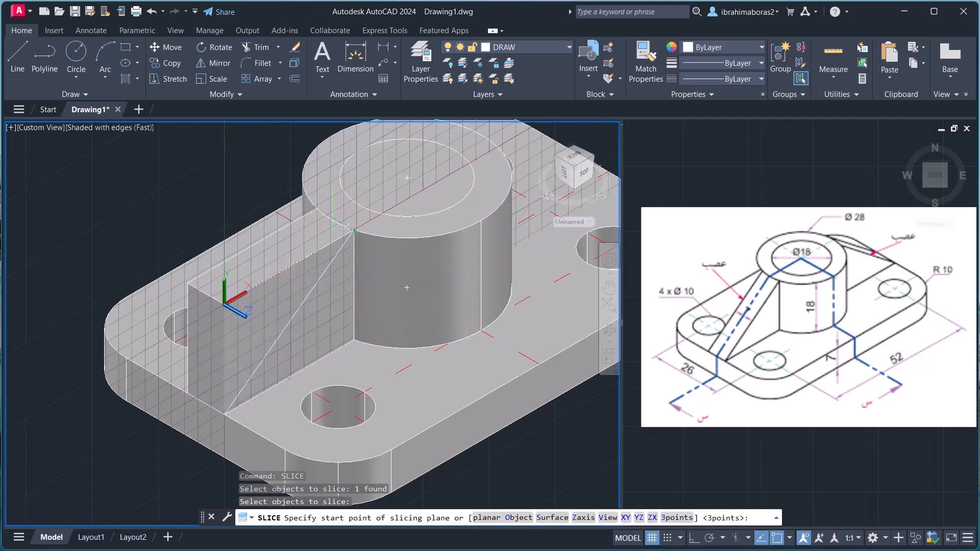
{"action": "left_click", "coordinate": [316, 209]}
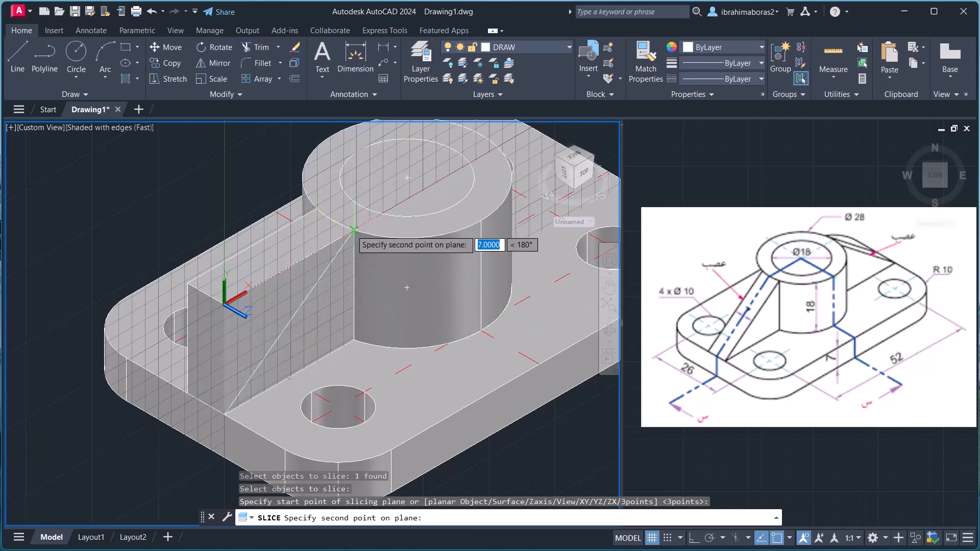
{"action": "left_click", "coordinate": [353, 292]}
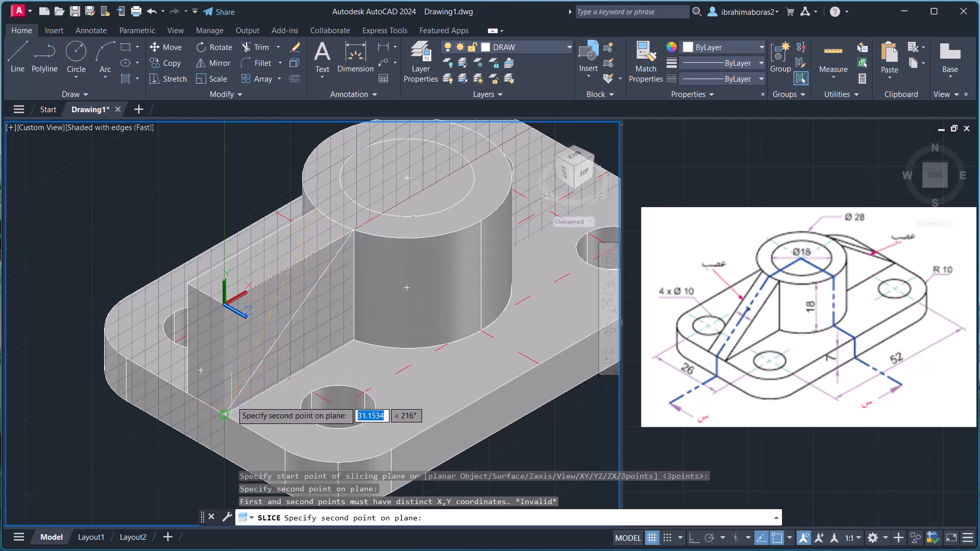
{"action": "left_click", "coordinate": [236, 396]}
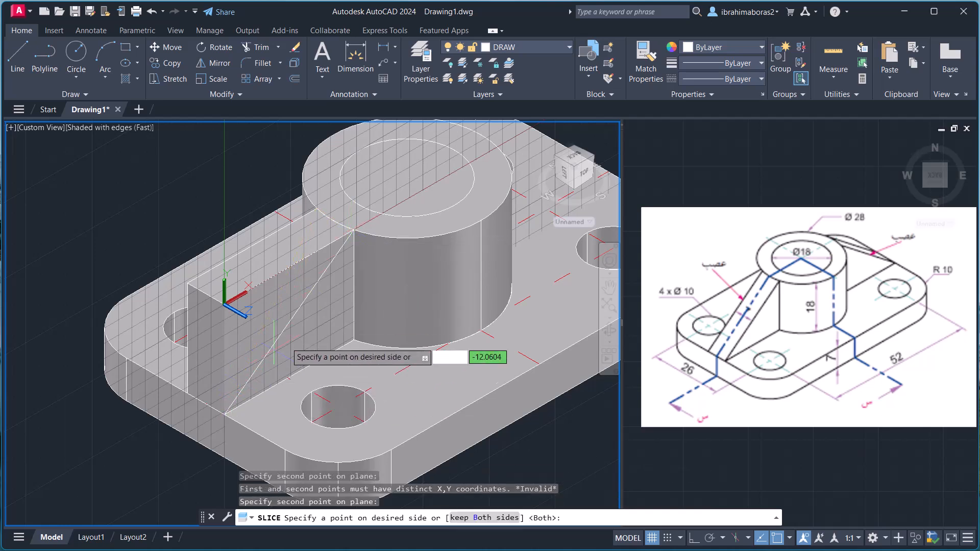
{"action": "right_click", "coordinate": [332, 327]}
{"action": "left_click", "coordinate": [348, 334]}
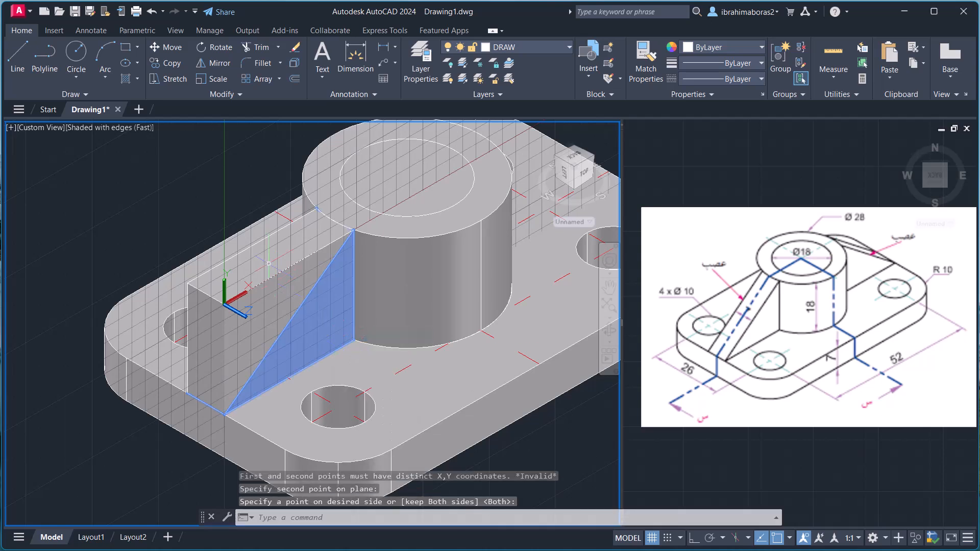
- Erase the upper cut-off wedge of the rib block and turn off the grid display
{"action": "left_click", "coordinate": [275, 281]}
{"action": "type", "text": "e"}
{"action": "key", "text": "Return"}
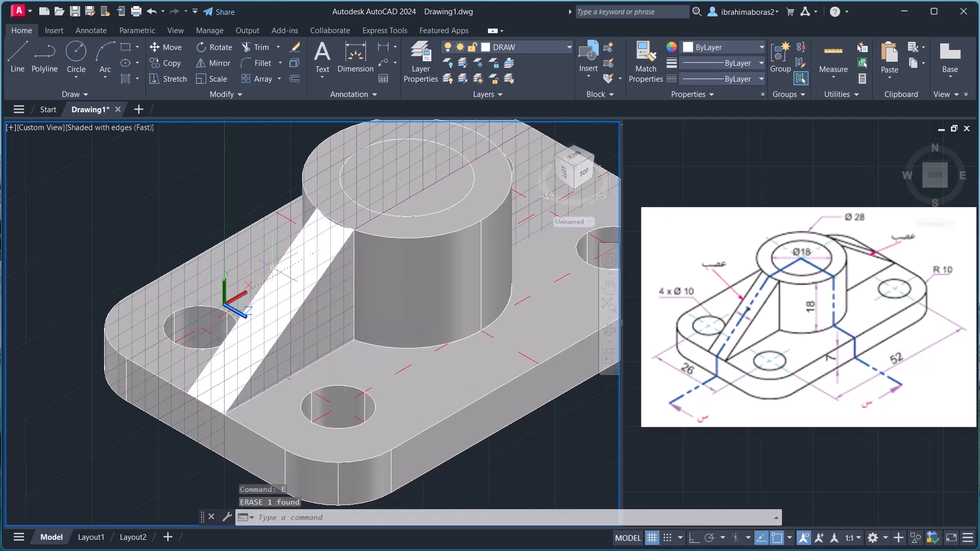
{"action": "scroll", "coordinate": [414, 294], "scroll_direction": "down", "scroll_amount": 4}
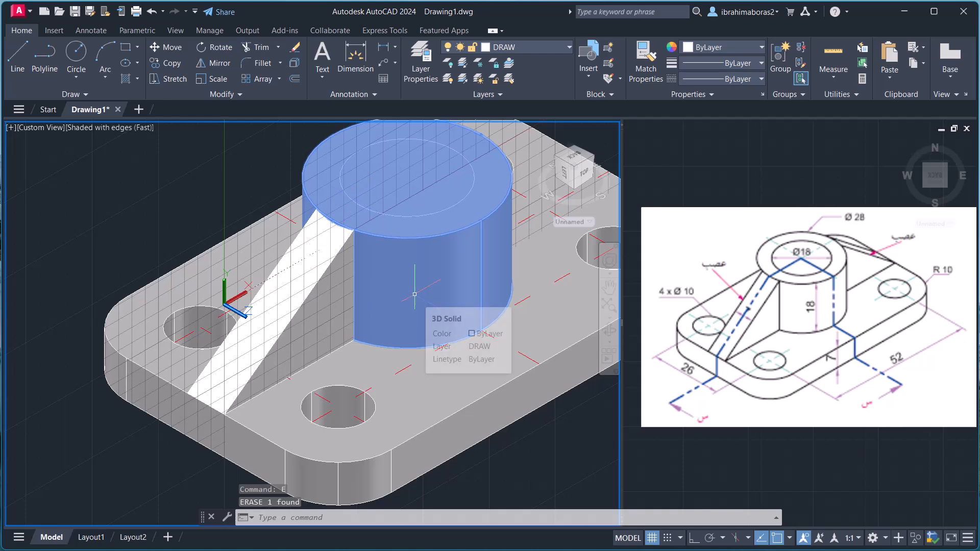
{"action": "middle_click_drag", "start_coordinate": [425, 297], "coordinate": [321, 324]}
{"action": "scroll", "coordinate": [321, 324], "scroll_direction": "up", "scroll_amount": 1}
{"action": "key", "text": "Escape"}
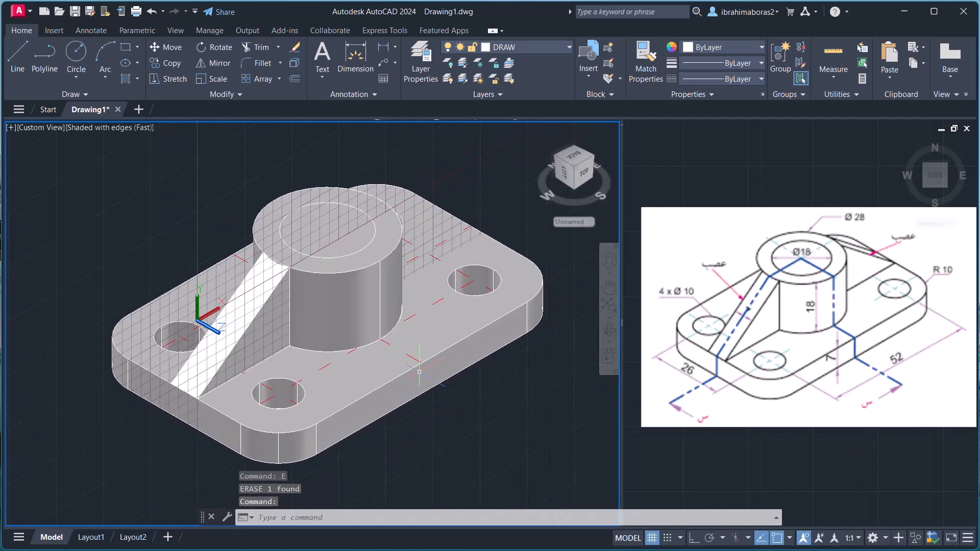
{"action": "left_click", "coordinate": [651, 538]}
- Mirror the sloped rib to the opposite side of the boss about the boss's vertical centre axis, keeping the source rib
{"action": "middle_click_drag", "start_coordinate": [506, 410], "coordinate": [394, 409]}
{"action": "type", "text": "mi"}
{"action": "key", "text": "Return"}
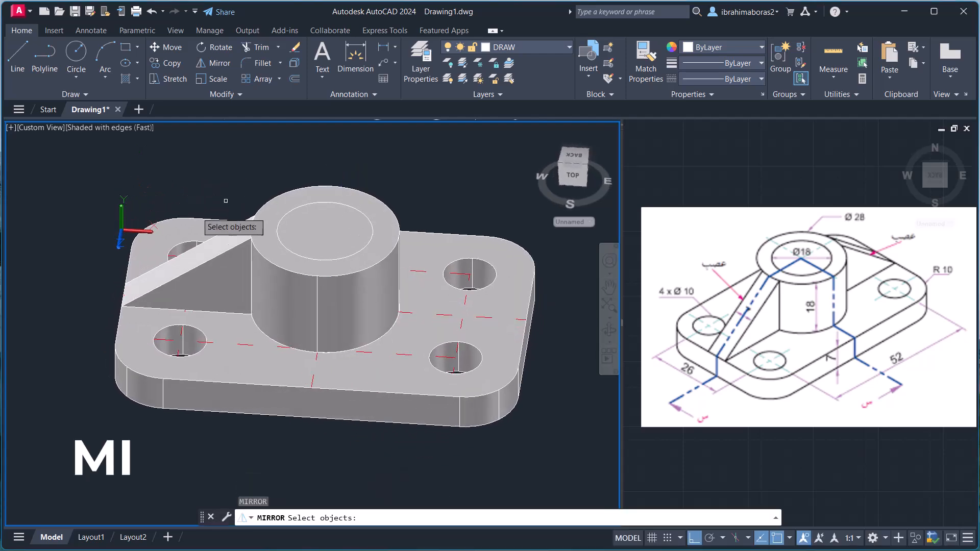
{"action": "left_click", "coordinate": [216, 263]}
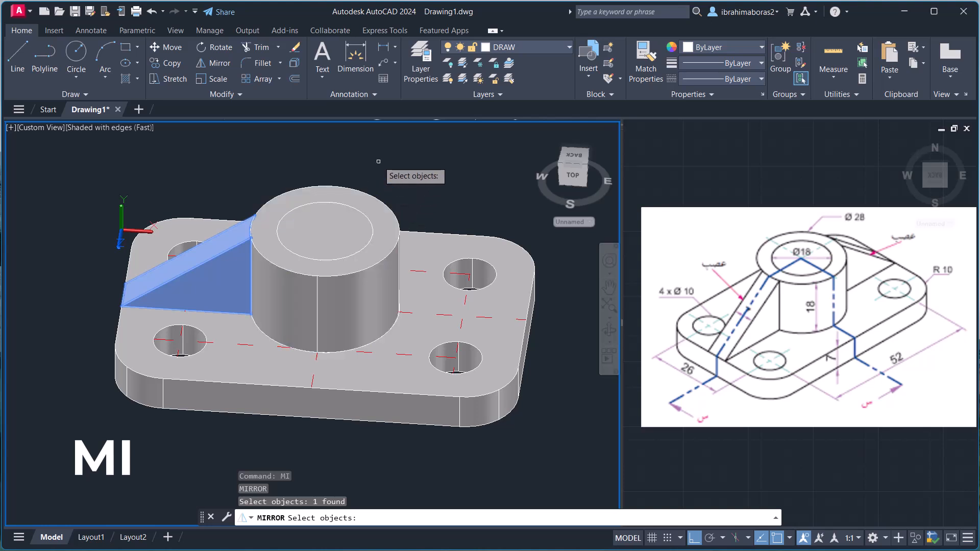
{"action": "key", "text": "Return"}
{"action": "left_click", "coordinate": [371, 234]}
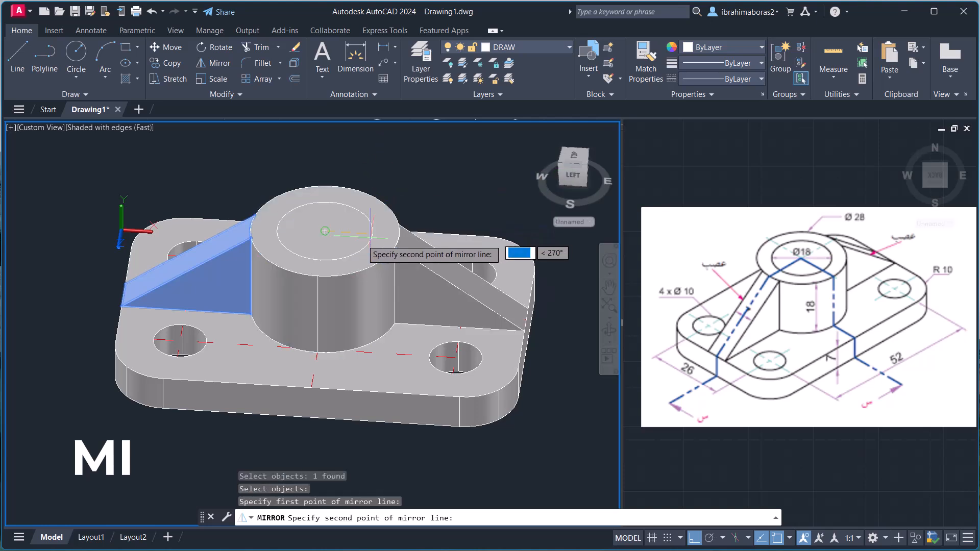
{"action": "right_click", "coordinate": [326, 369], "text": "shift"}
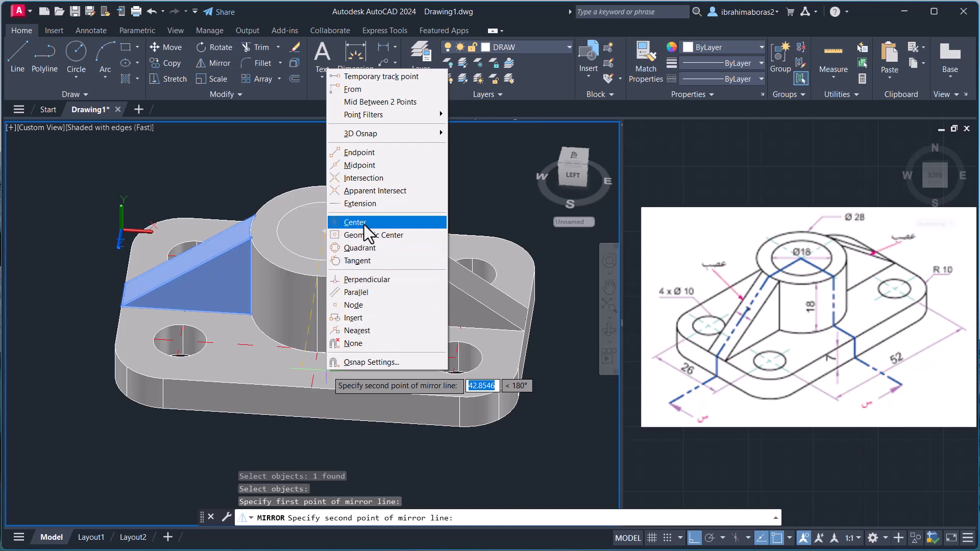
{"action": "left_click", "coordinate": [363, 223]}
{"action": "left_click", "coordinate": [362, 350]}
{"action": "right_click", "coordinate": [362, 352]}
{"action": "left_click", "coordinate": [377, 356]}
- Set the base plate's color to green from the index colors
{"action": "middle_click_drag", "start_coordinate": [347, 352], "coordinate": [417, 378], "text": "shift"}
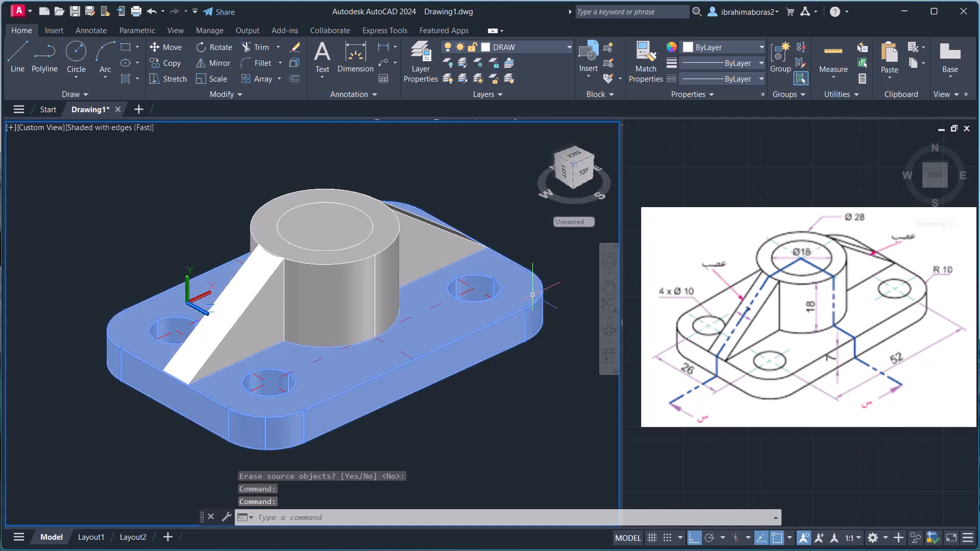
{"action": "left_click", "coordinate": [523, 278]}
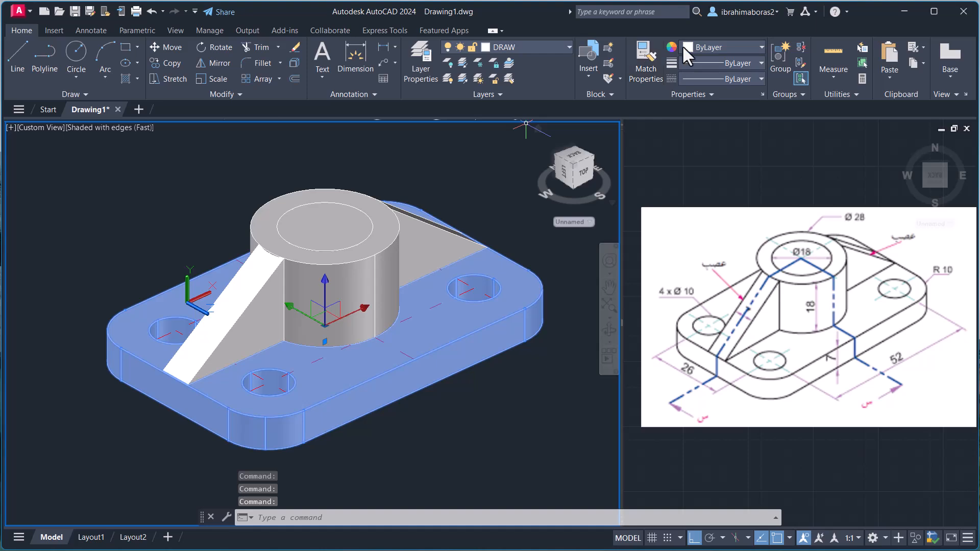
{"action": "left_click", "coordinate": [685, 49]}
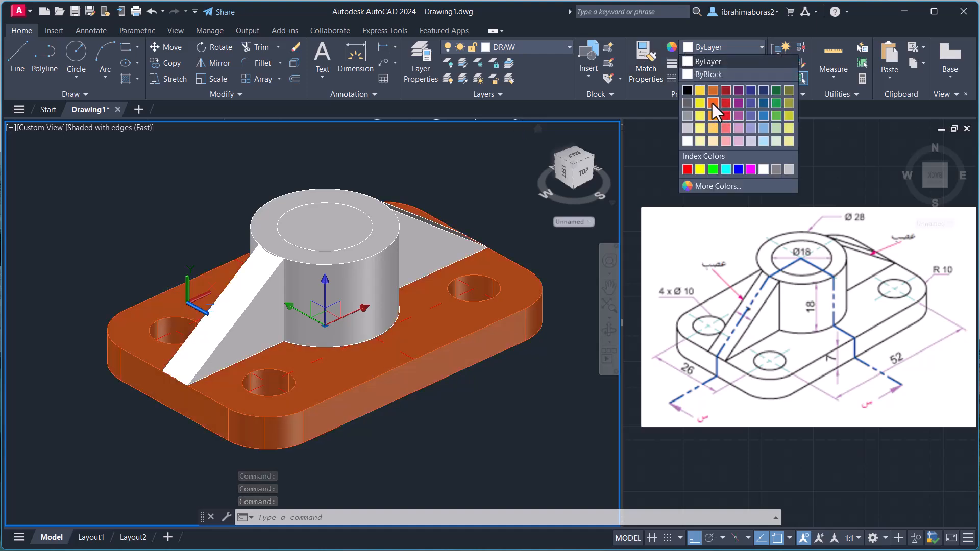
{"action": "left_click", "coordinate": [711, 167]}
{"action": "key", "text": "Escape"}
{"action": "key", "text": "Escape"}
- Set the color of both sloped ribs to yellow
{"action": "left_click", "coordinate": [417, 240]}
{"action": "left_click", "coordinate": [265, 302]}
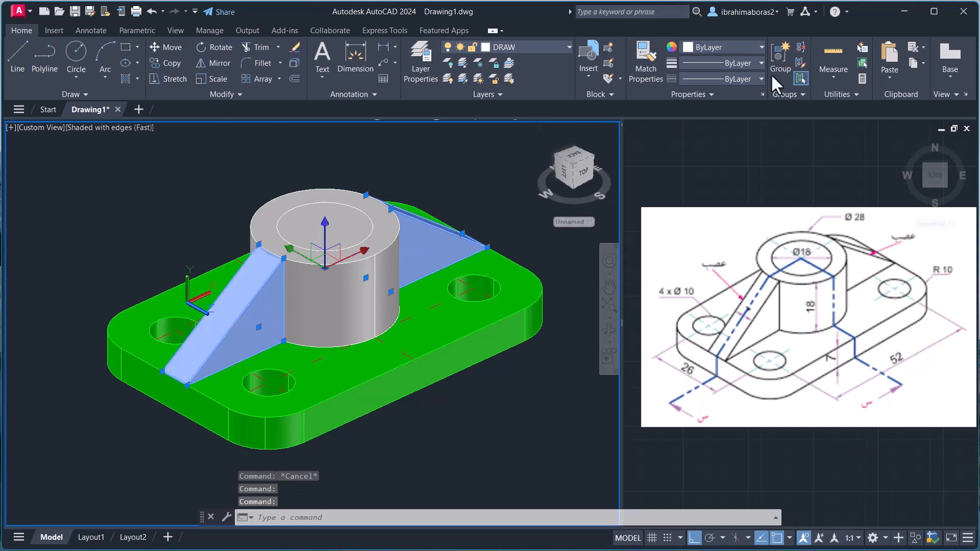
{"action": "left_click", "coordinate": [717, 45]}
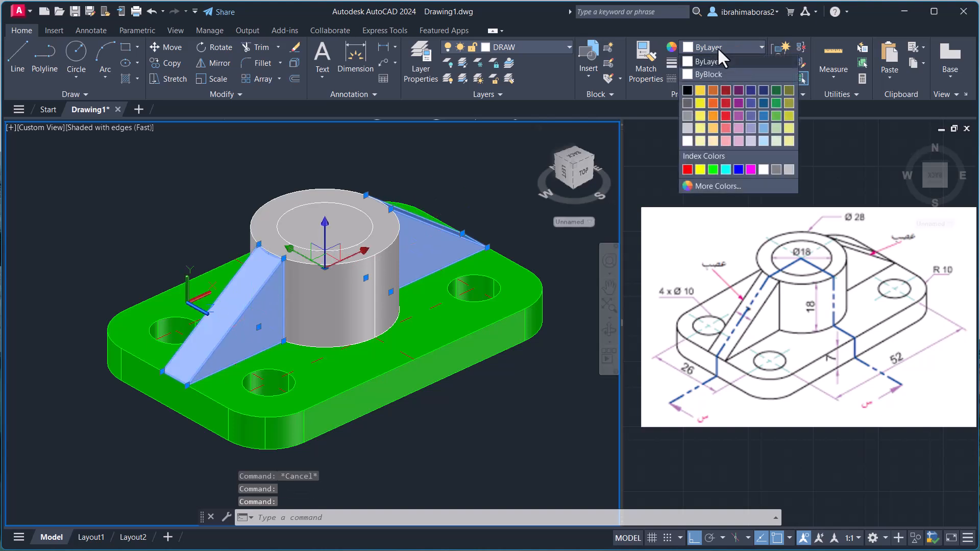
{"action": "left_click", "coordinate": [700, 169]}
{"action": "key", "text": "Escape"}
- Subtract the inner cylinder from the outer boss cylinder to make the boss hollow
{"action": "left_click", "coordinate": [378, 240]}
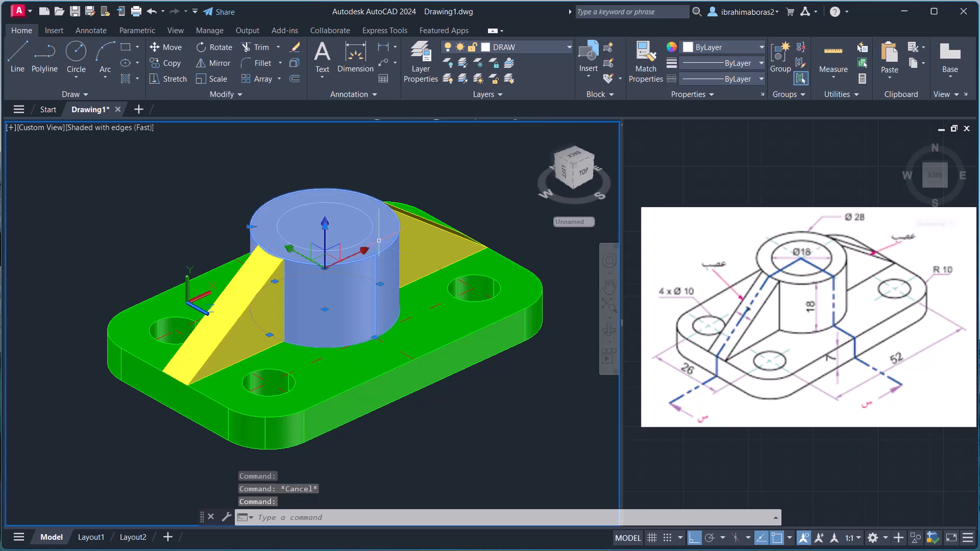
{"action": "key", "text": "Escape"}
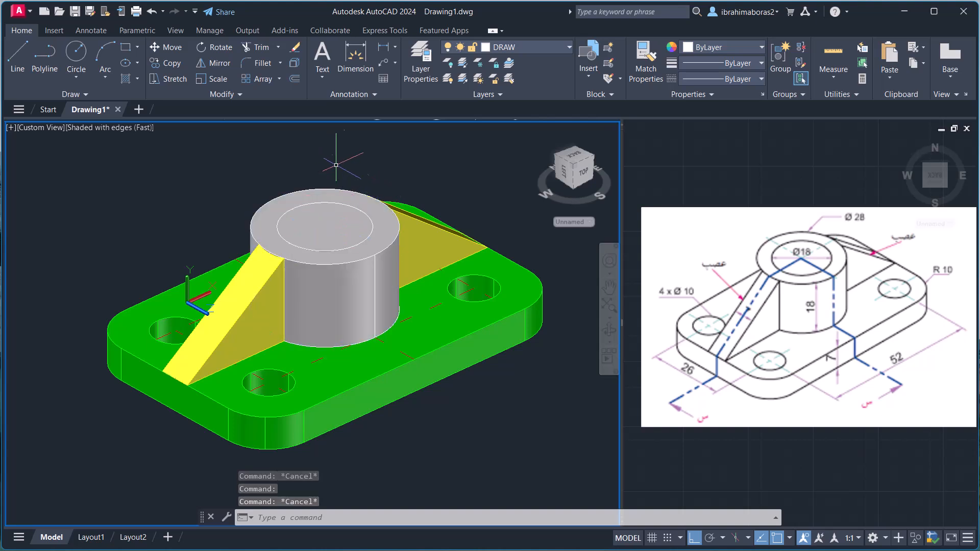
{"action": "type", "text": "SU"}
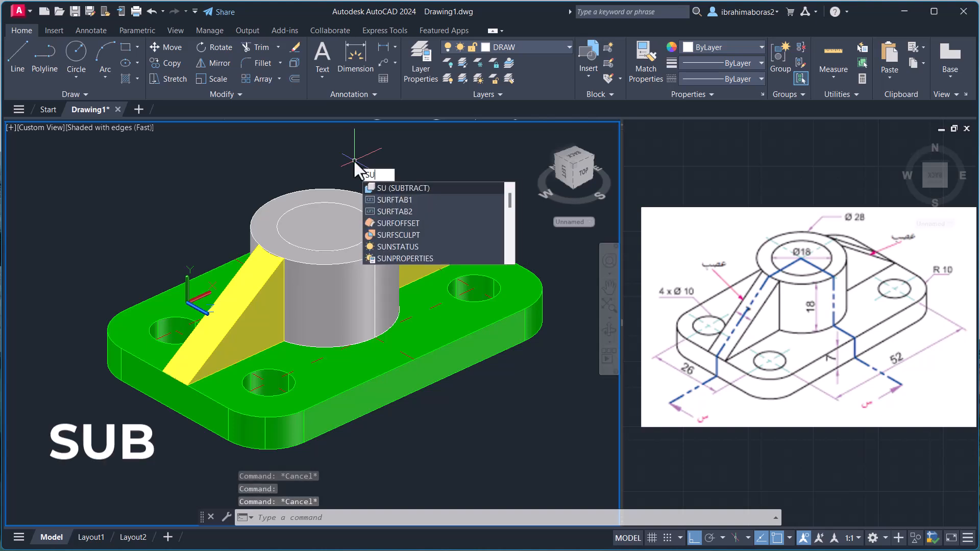
{"action": "key", "text": "Return"}
{"action": "left_click", "coordinate": [392, 240]}
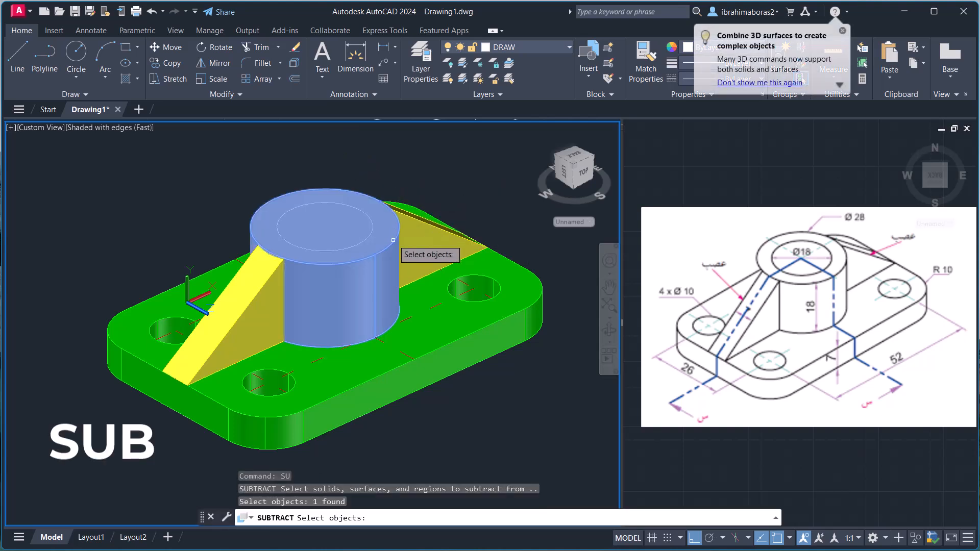
{"action": "key", "text": "Return"}
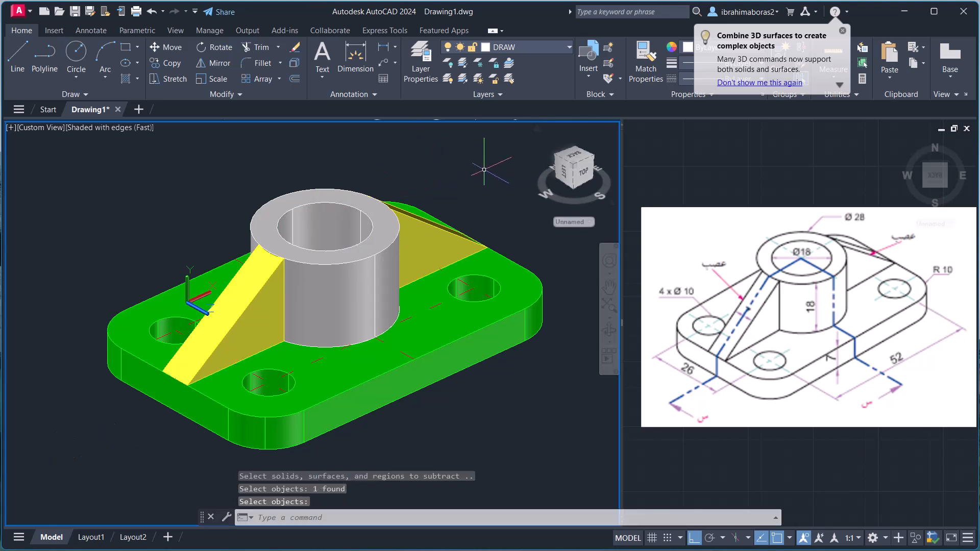
{"action": "key", "text": "Escape"}
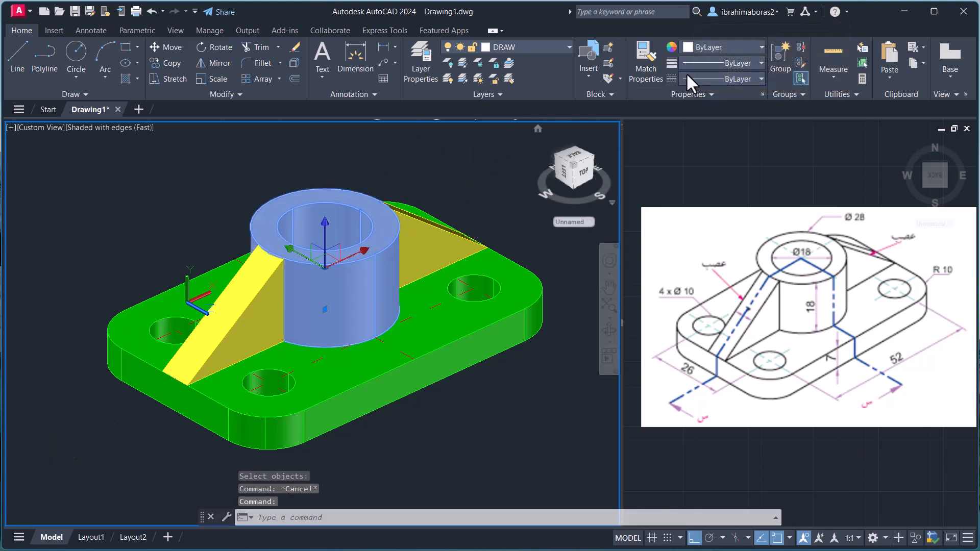
- Set the hollow boss's color to red
{"action": "left_click", "coordinate": [701, 47]}
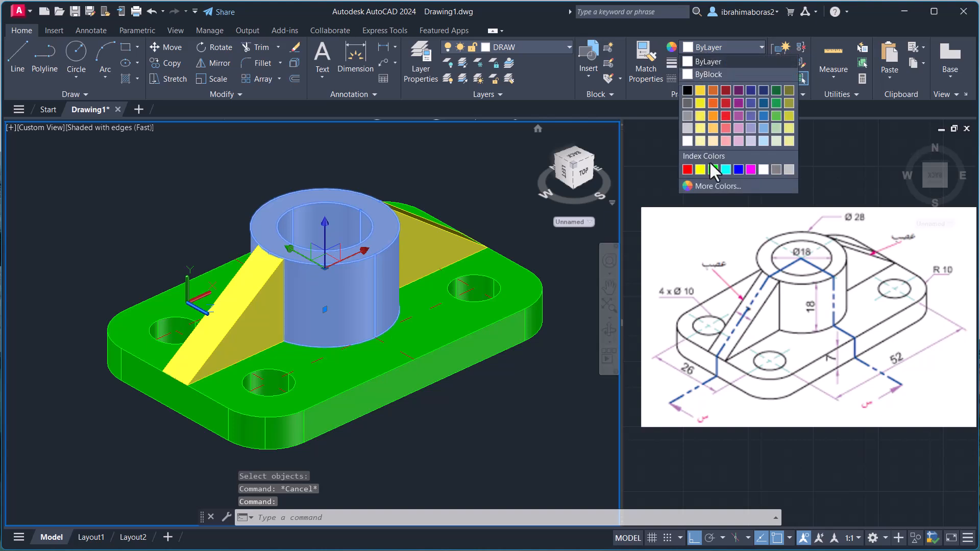
{"action": "left_click", "coordinate": [686, 169]}
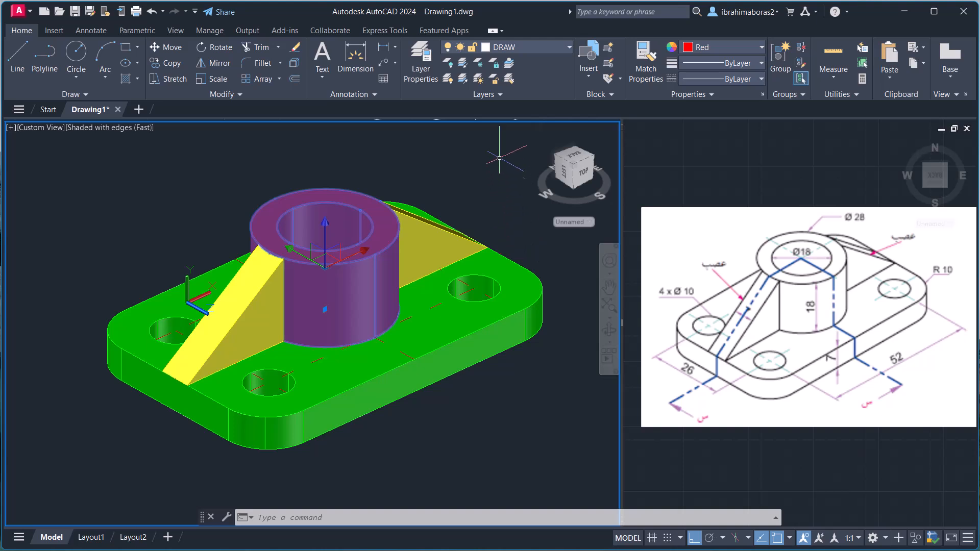
{"action": "key", "text": "Escape"}
- Restore the World coordinate system (WCS) for the finished bracket
{"action": "middle_click_drag", "start_coordinate": [501, 168], "coordinate": [465, 182]}
{"action": "middle_click_drag", "start_coordinate": [253, 352], "coordinate": [262, 350], "text": "shift"}
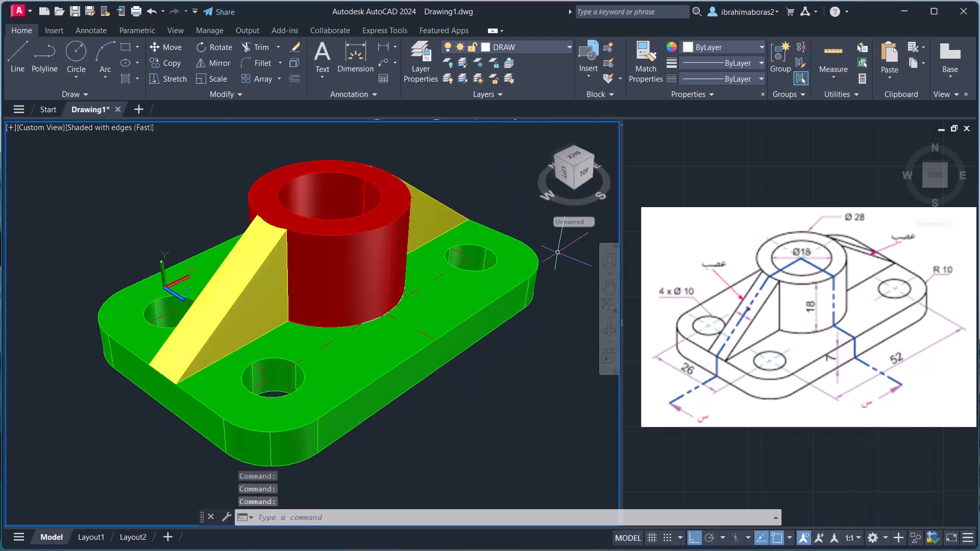
{"action": "left_click", "coordinate": [567, 220]}
{"action": "left_click", "coordinate": [595, 234]}
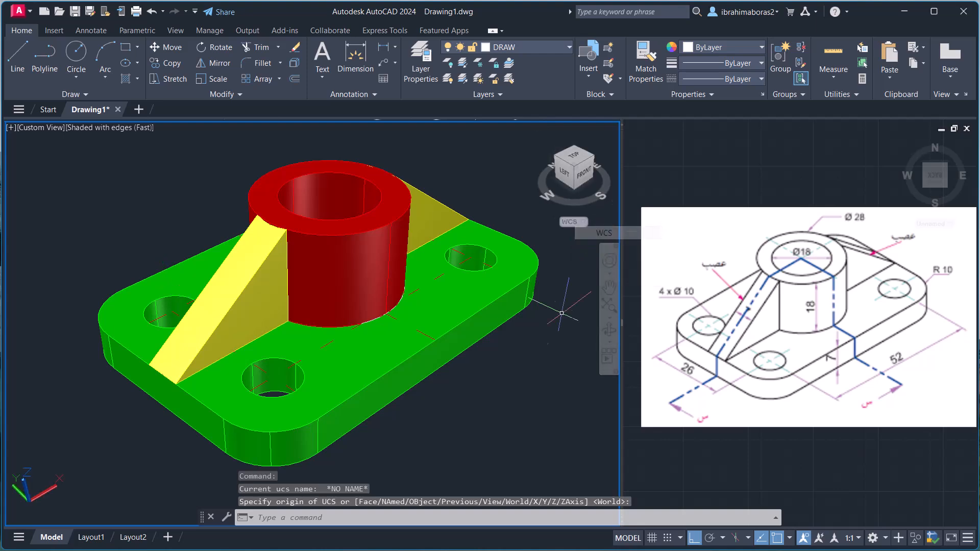